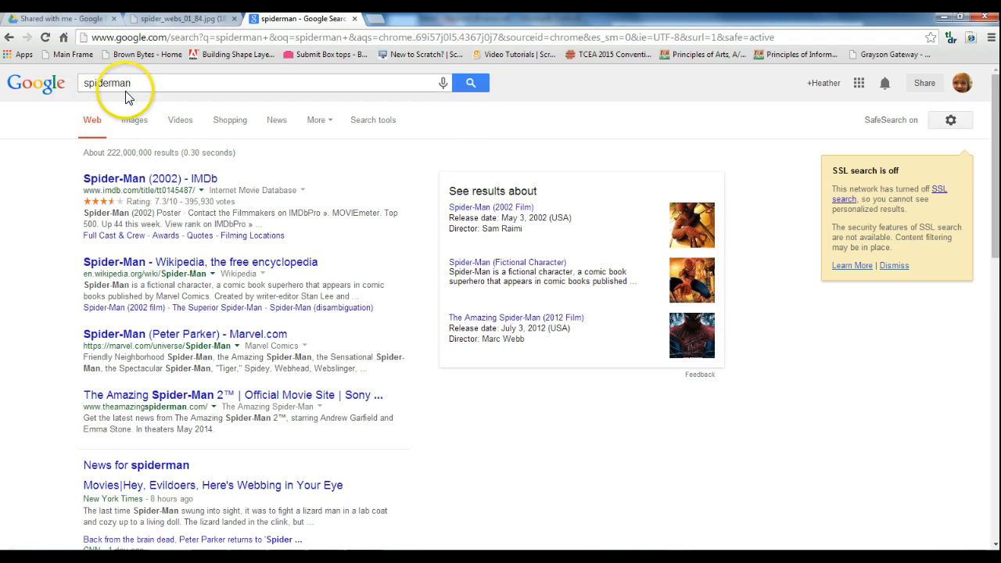
click(132, 125)
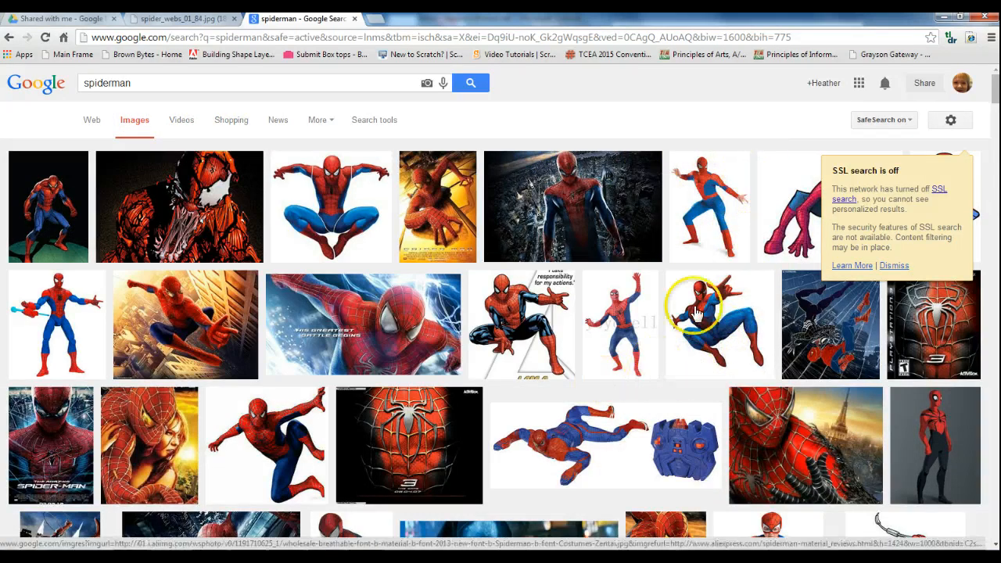
drag(927, 172, 967, 183)
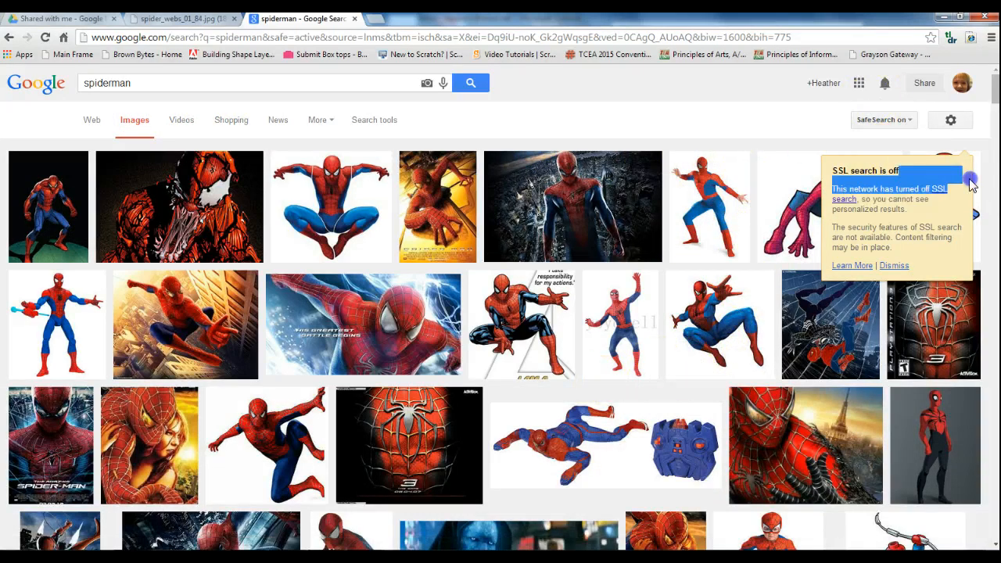
click(782, 168)
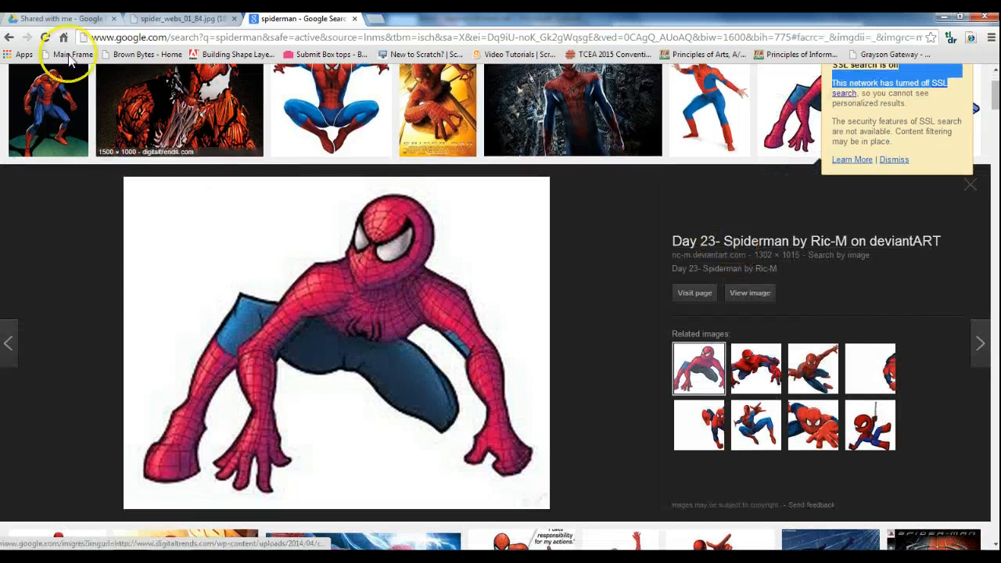
click(9, 37)
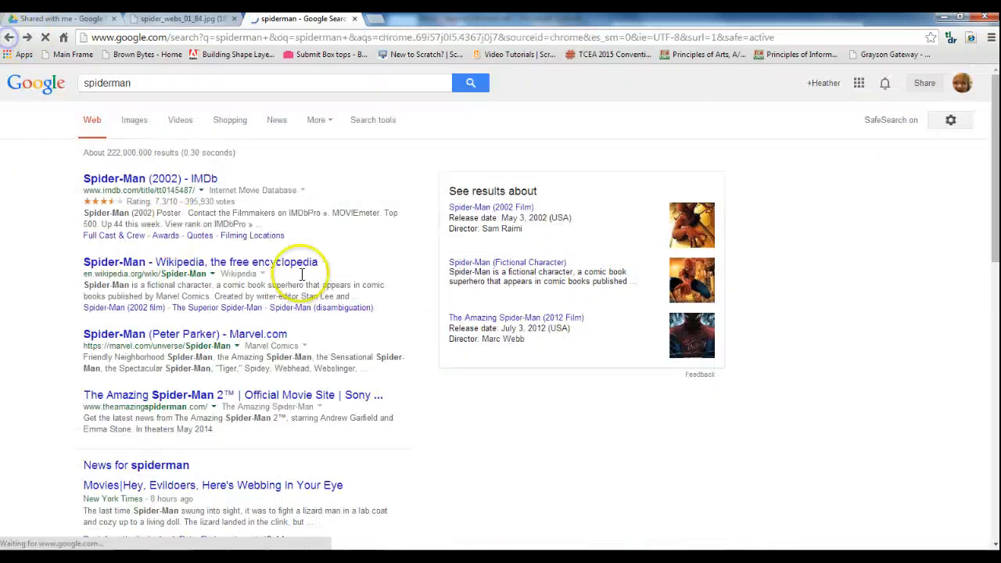
Find the 600 × 570 aliexpress.com picture of leaping Spider-Man among the spiderman image results and open it at full size
click(134, 122)
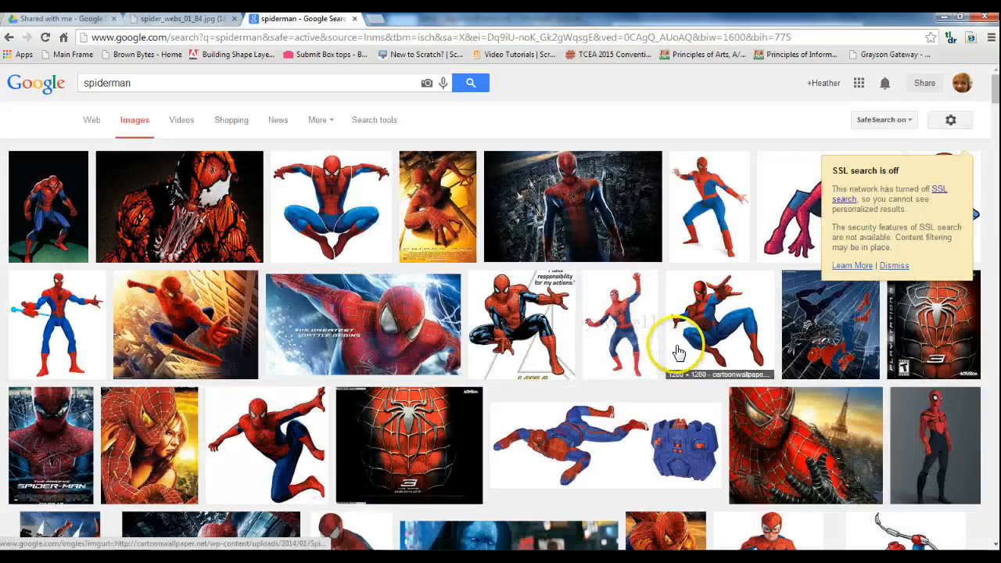
scroll(649, 329, down, 3)
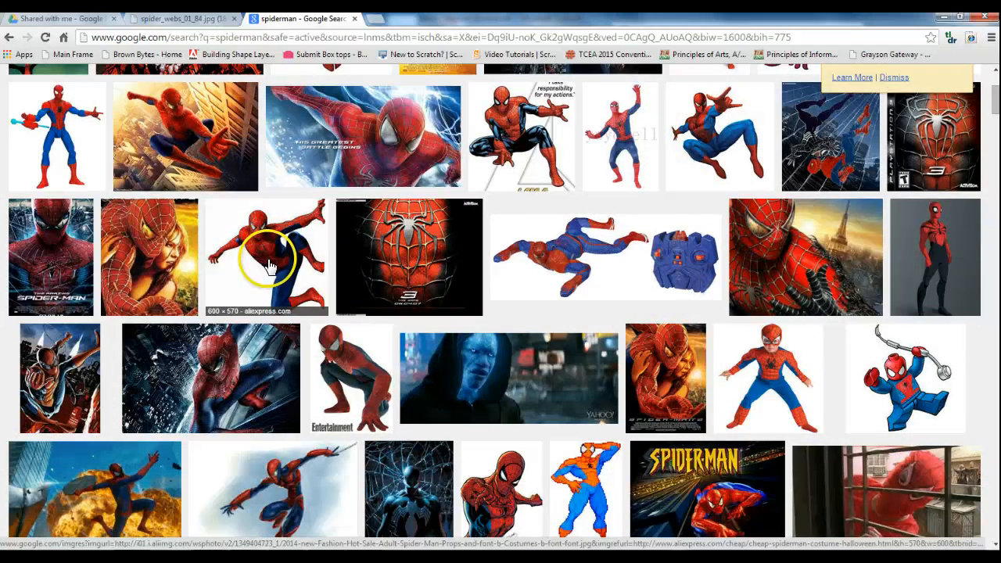
right_click(268, 266)
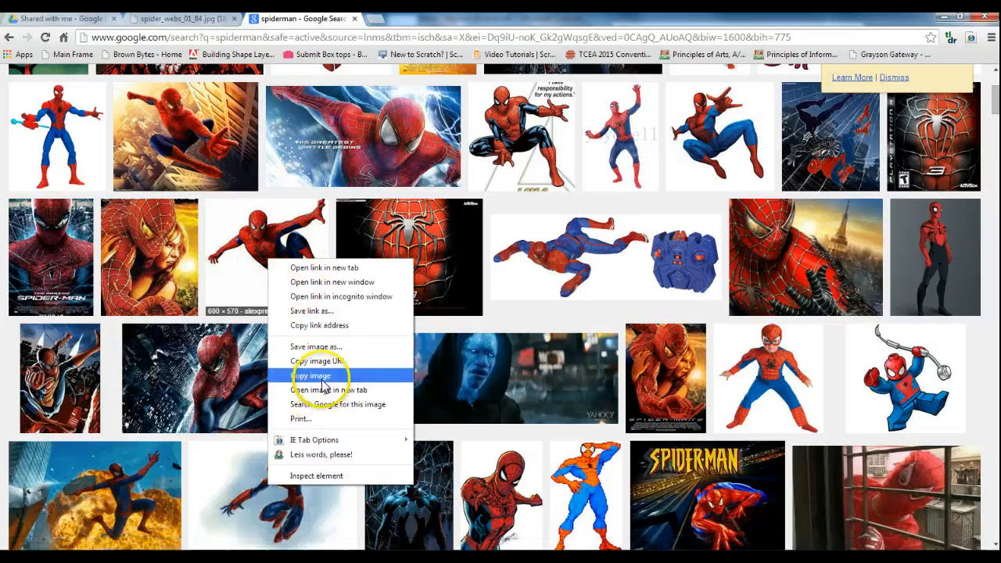
click(266, 213)
click(753, 300)
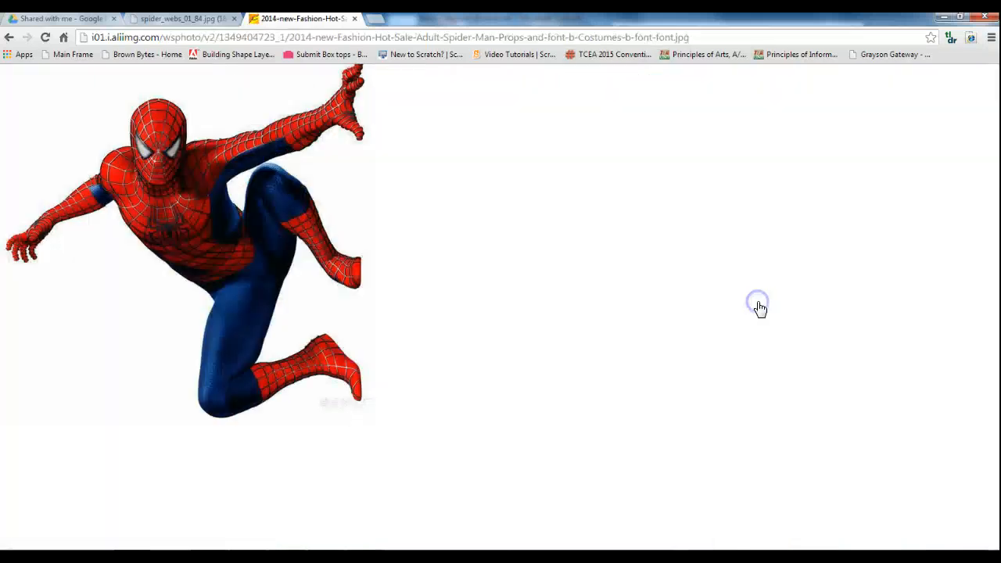
Start saving the Spider-Man image and create a desktop folder for it, named with the owner's surname plus "poster images"
right_click(200, 204)
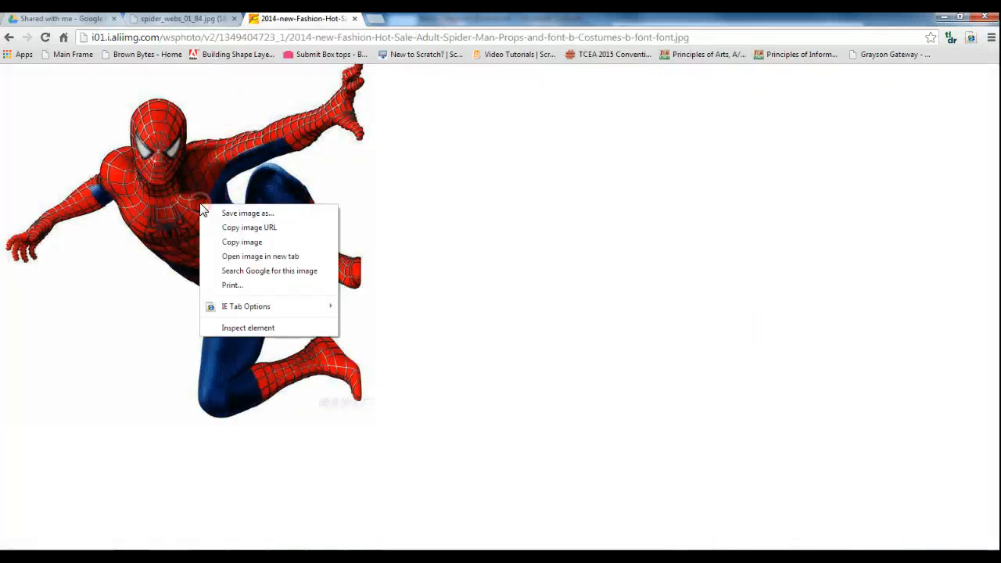
click(250, 214)
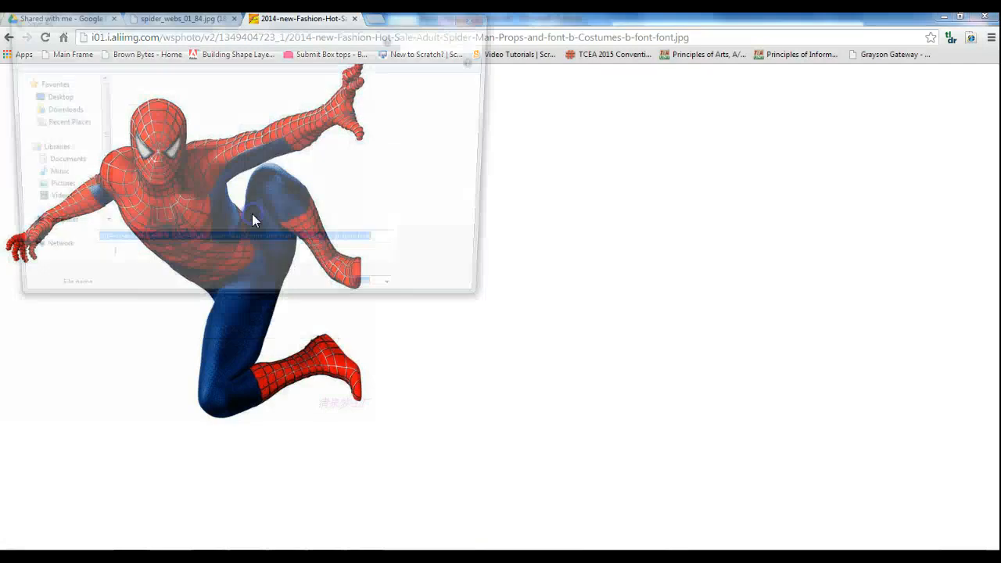
click(50, 97)
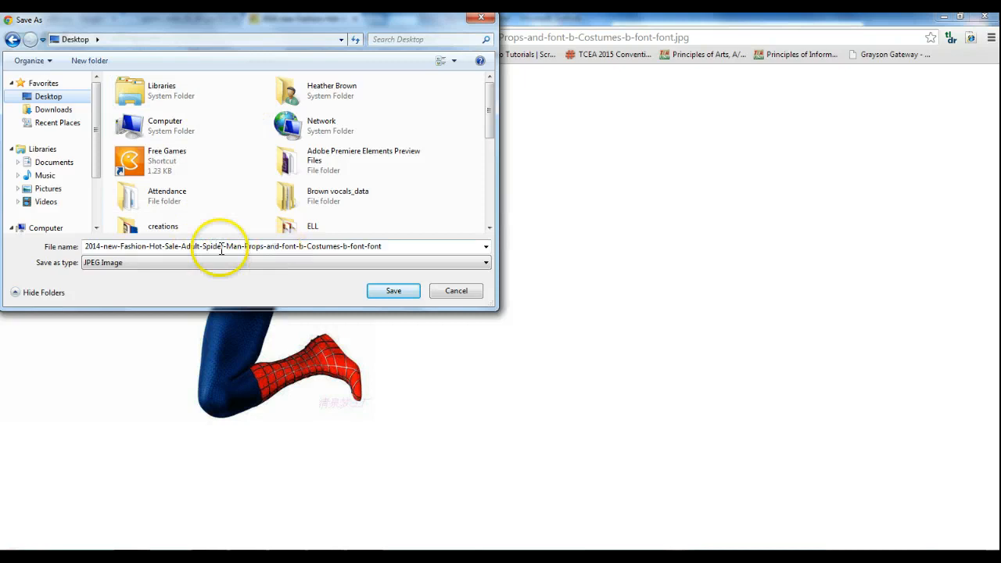
click(104, 67)
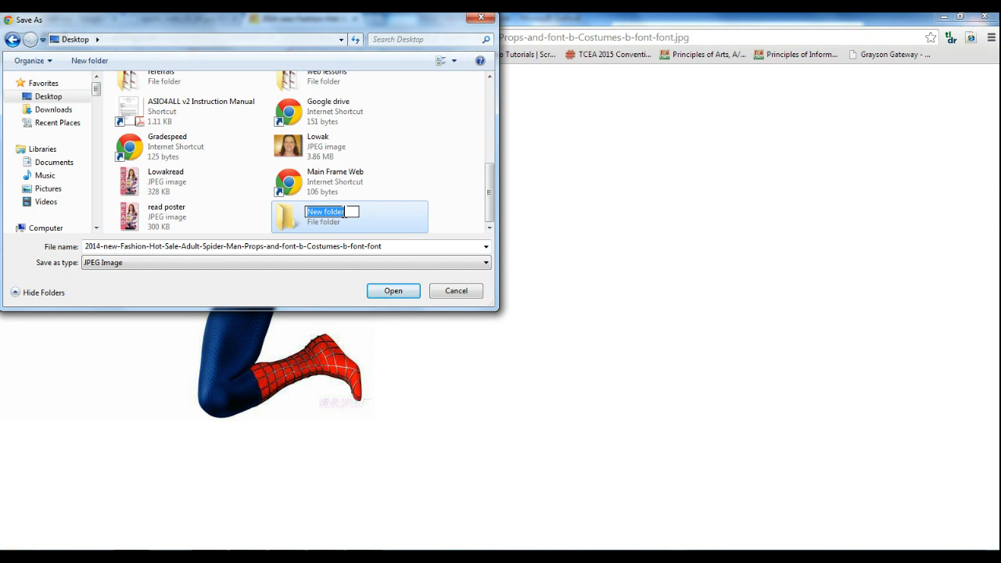
text(Brown)
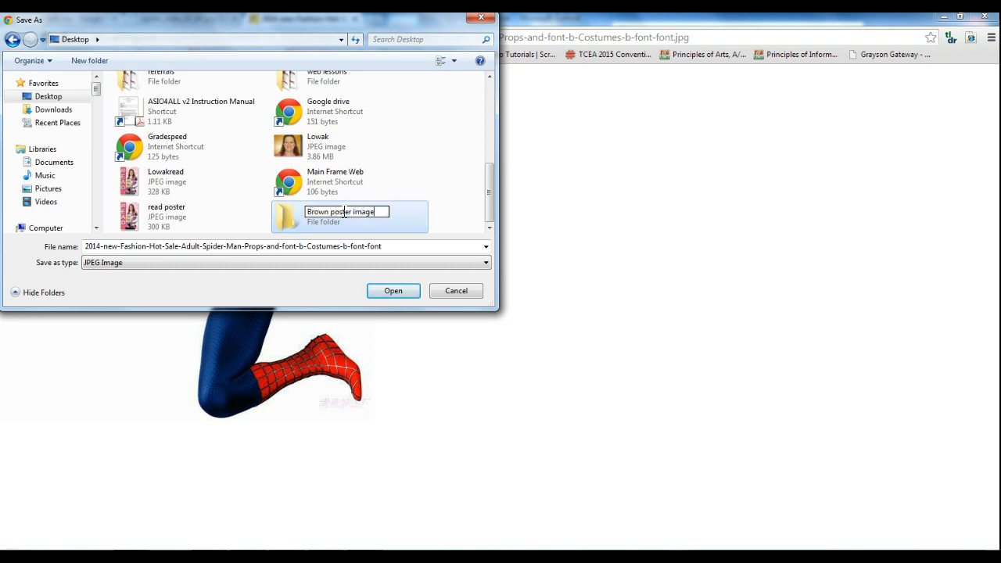
Open the newly created poster images folder and save the Spider-Man picture in it as a JPEG under its original name
click(337, 277)
click(399, 290)
click(394, 291)
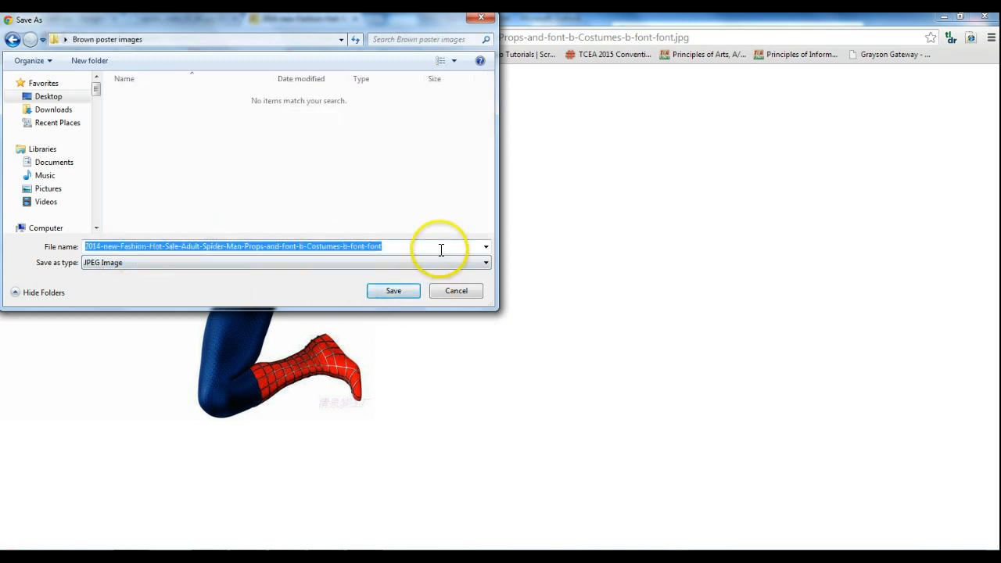
click(407, 292)
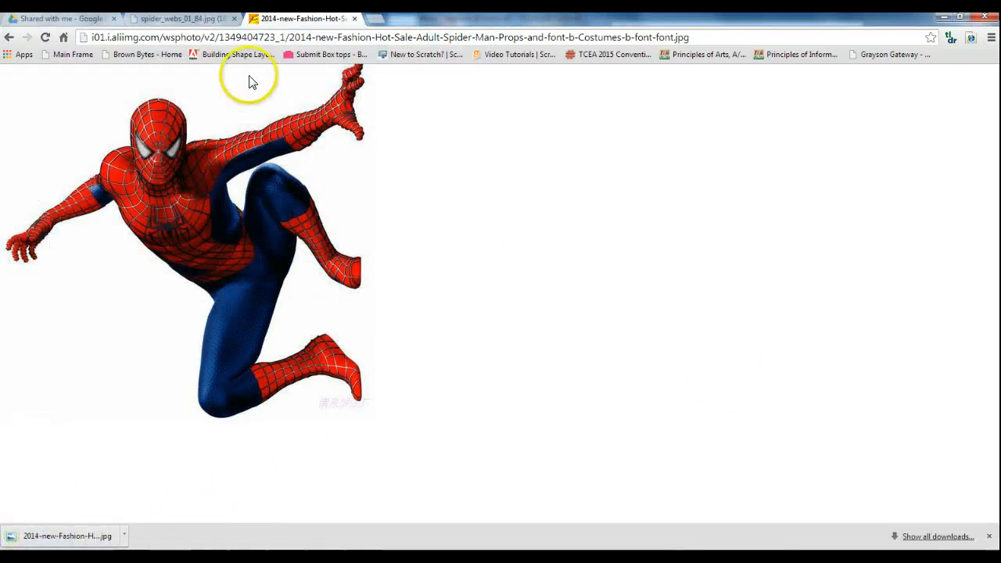
Close the Spider-Man picture and save the spider_webs_01_84.jpg image to the poster images folder
click(353, 18)
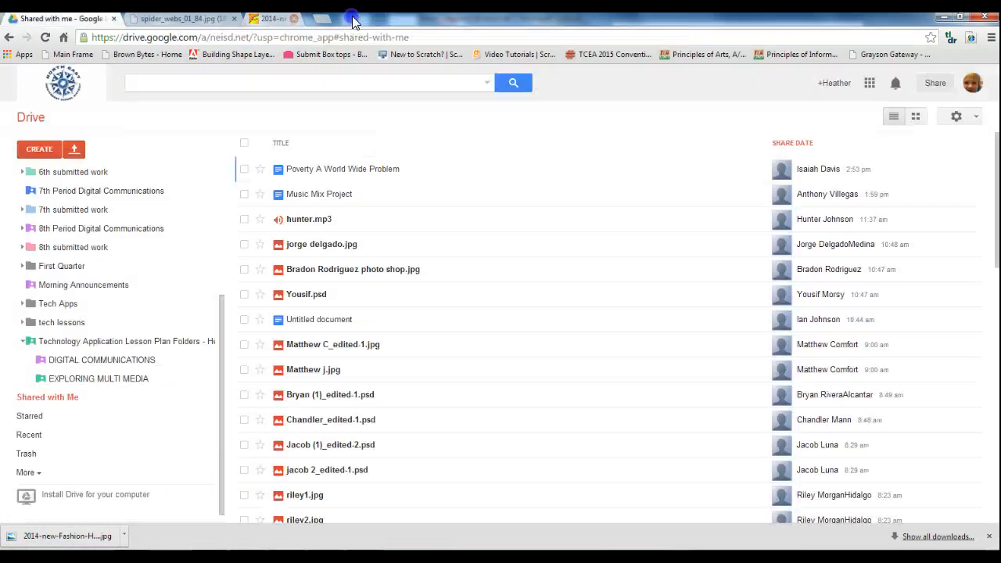
click(182, 18)
click(316, 154)
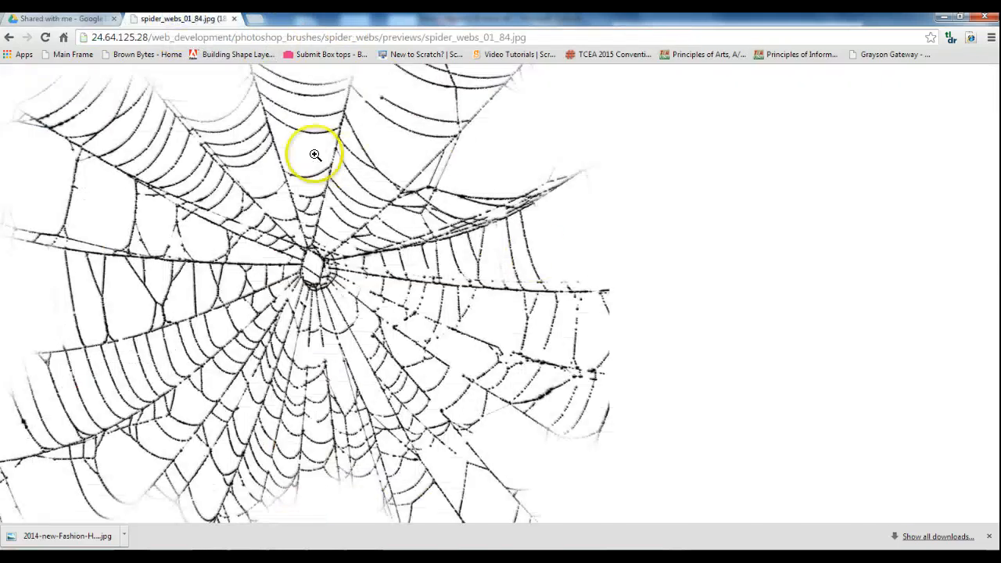
right_click(269, 150)
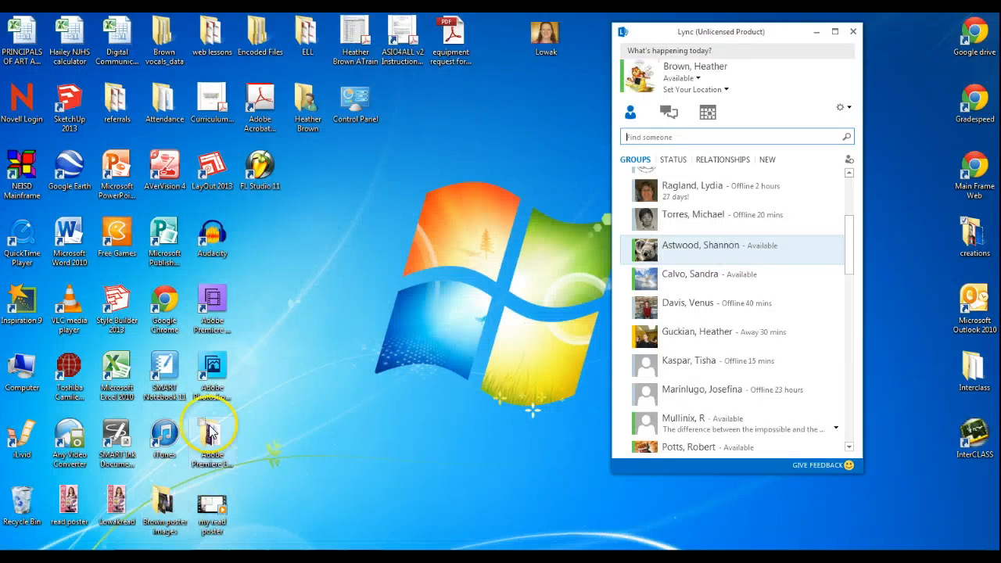
Launch the Adobe Photoshop Elements 11 editor and start a new blank file
click(222, 370)
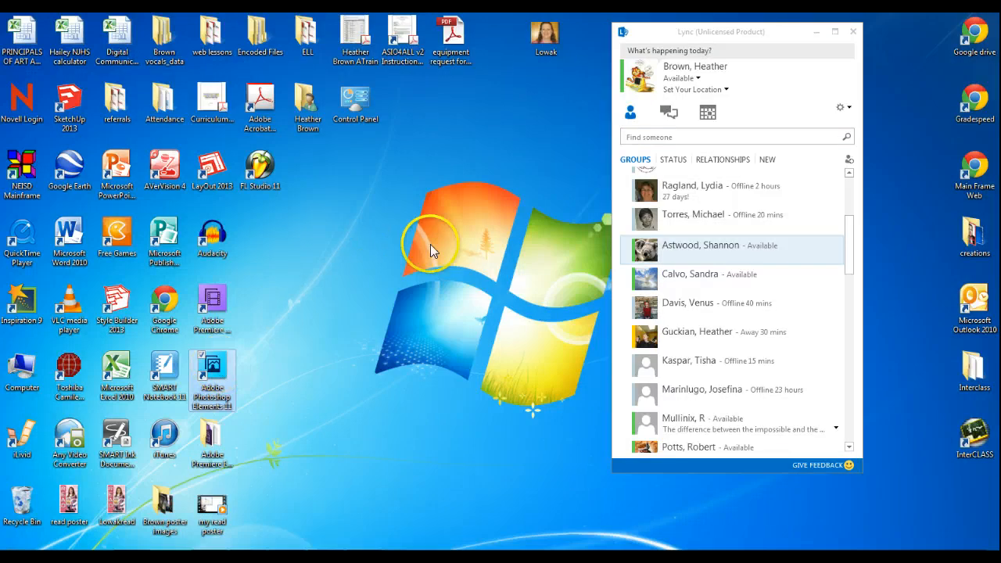
click(577, 194)
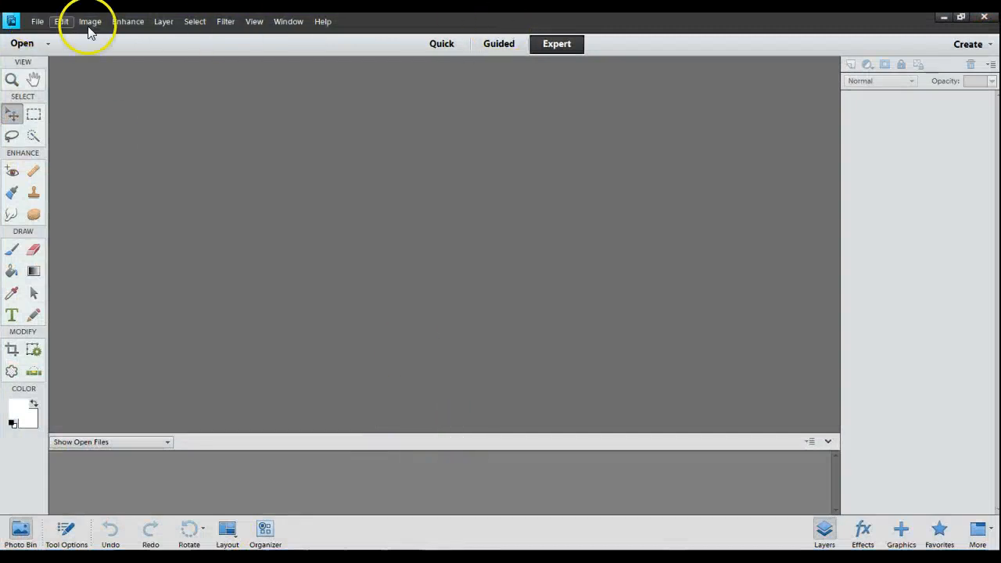
click(35, 21)
mouse_move(61, 22)
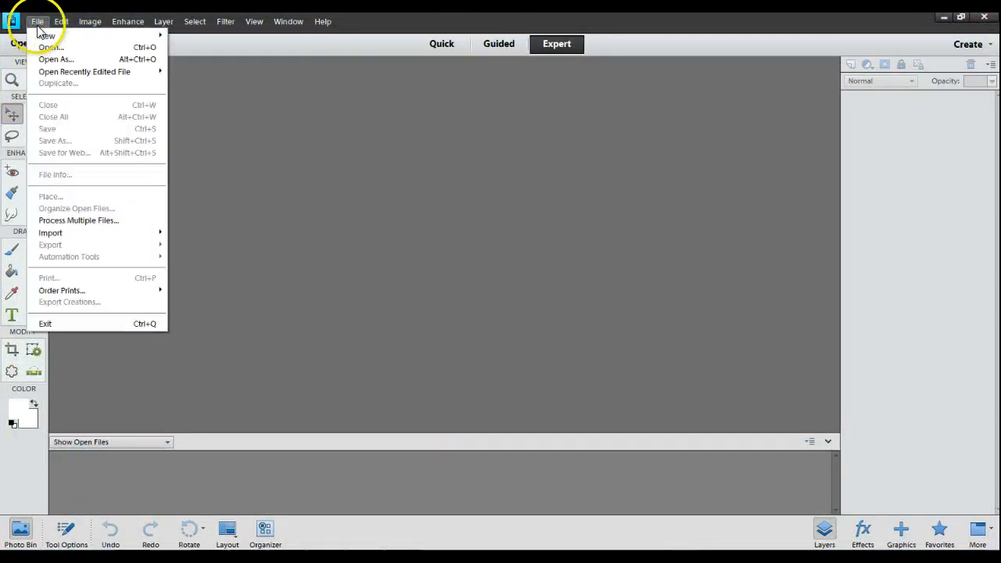
click(208, 36)
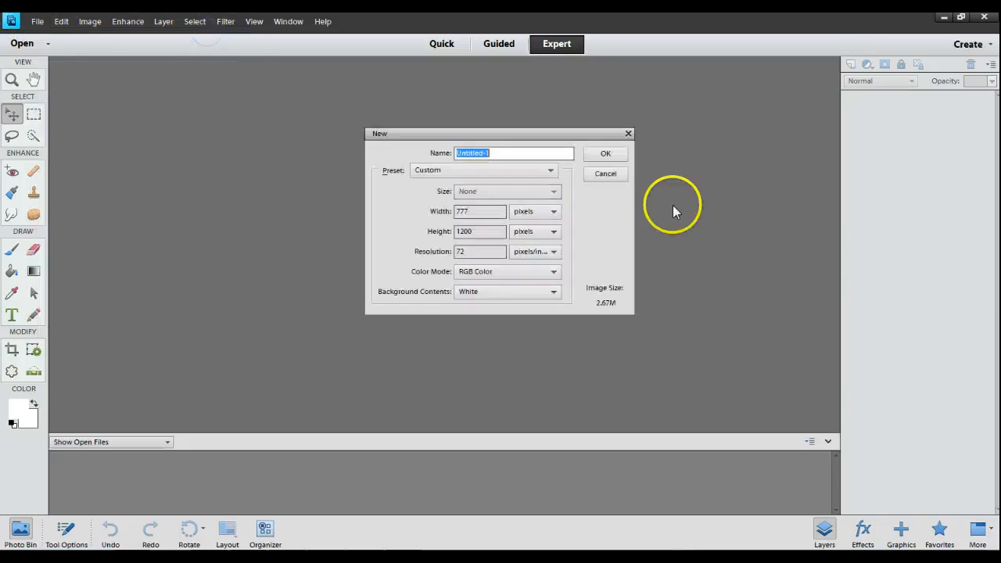
Set the new file's dimensions to 8 inches wide and 10 inches high
click(493, 211)
click(552, 212)
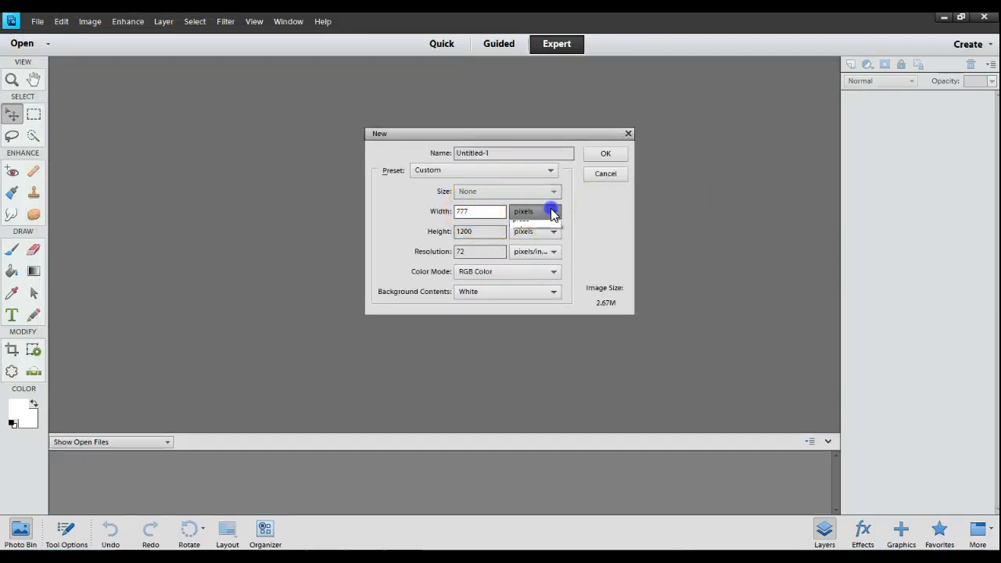
click(550, 233)
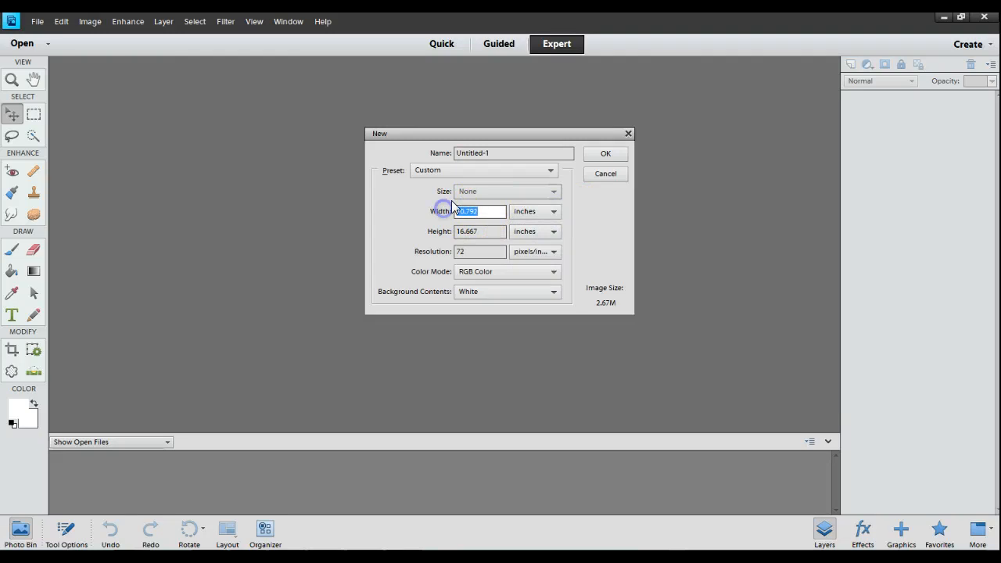
text(8)
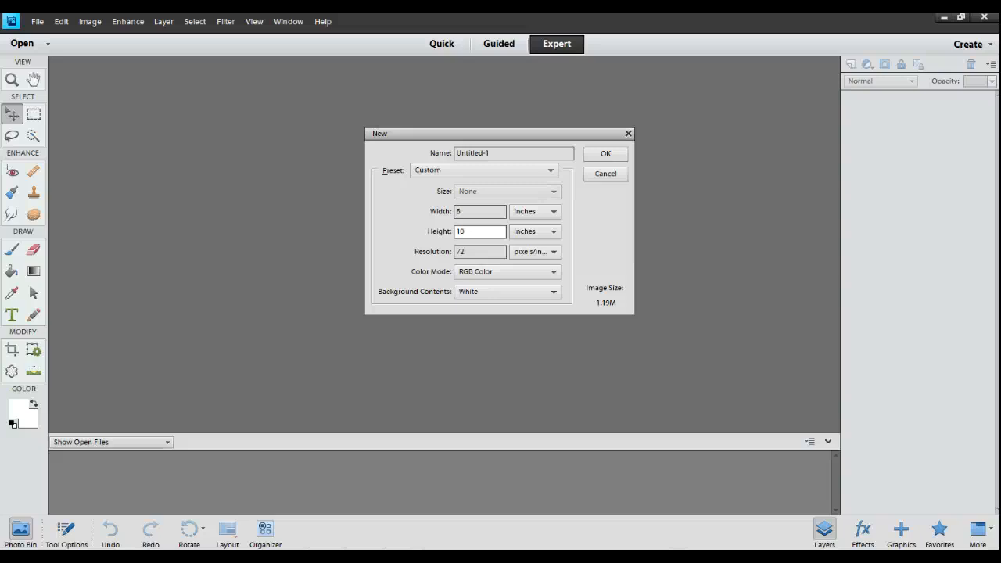
key(Tab)
Set the new file's resolution to 600 pixels/inch
click(478, 252)
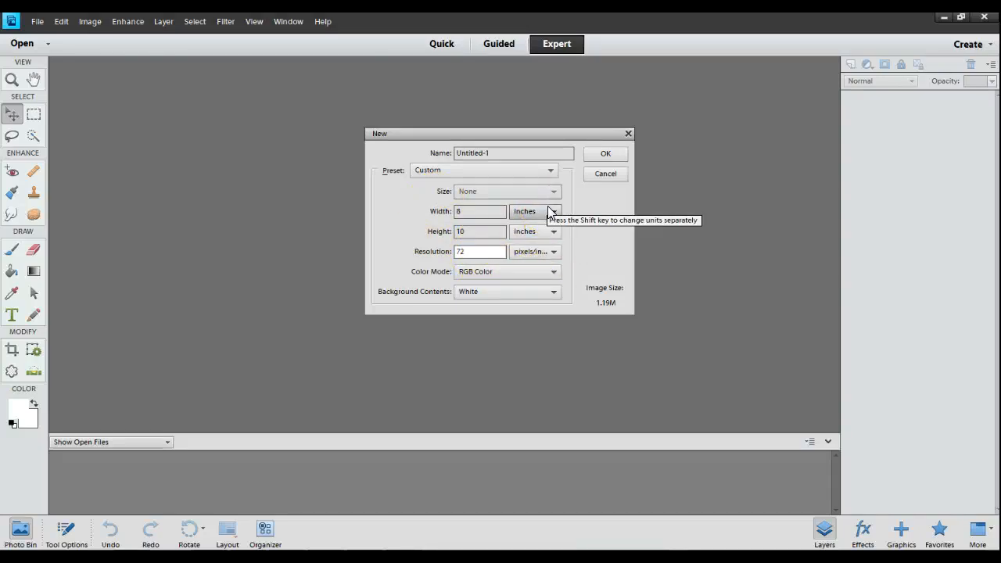
click(554, 253)
click(547, 252)
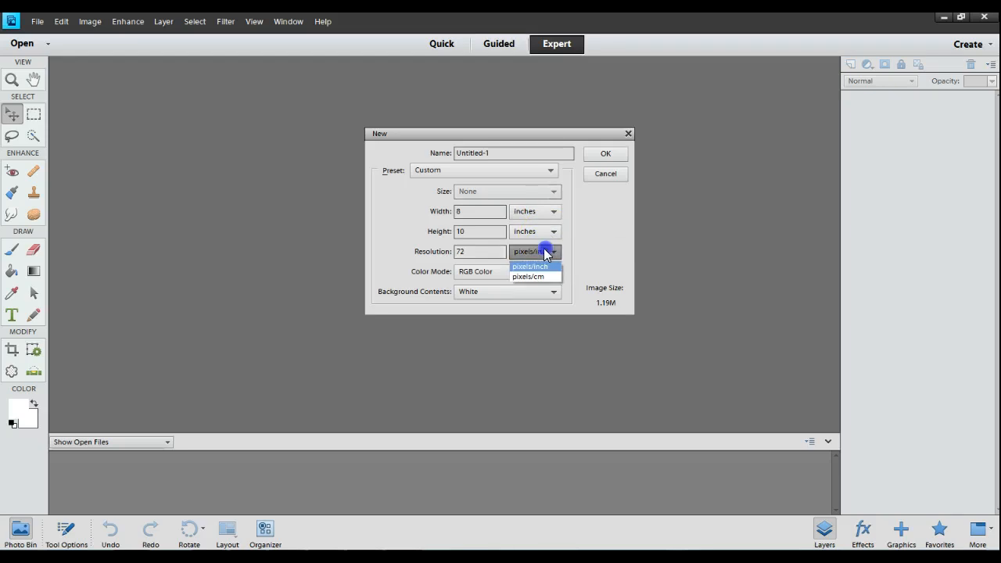
click(552, 267)
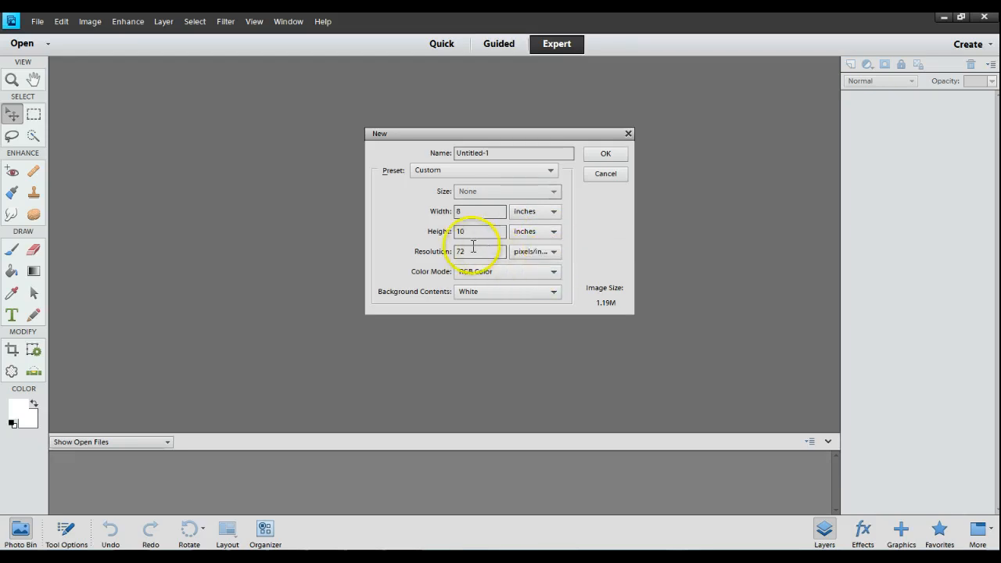
text(600)
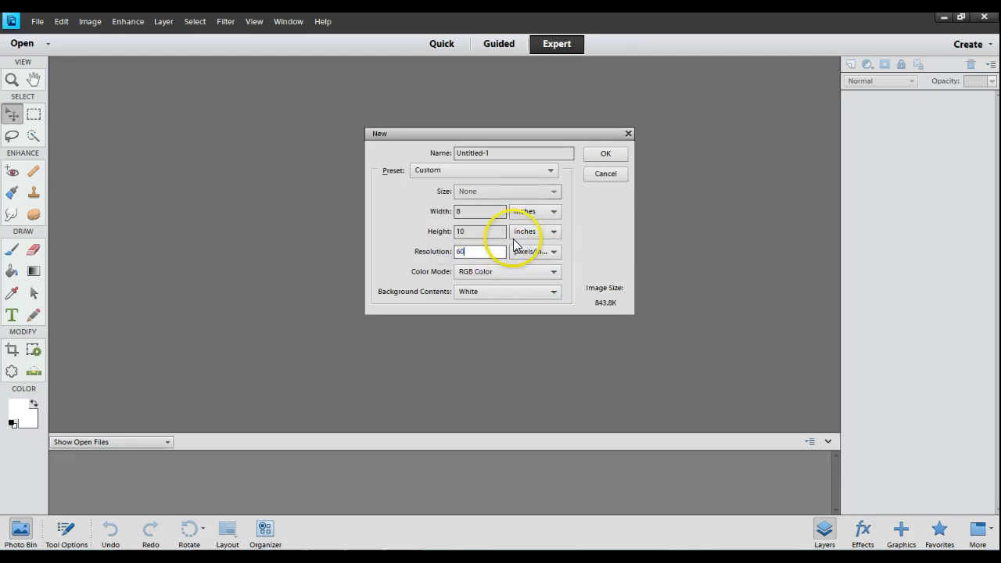
Choose Transparent as the background contents and create the new file
click(551, 292)
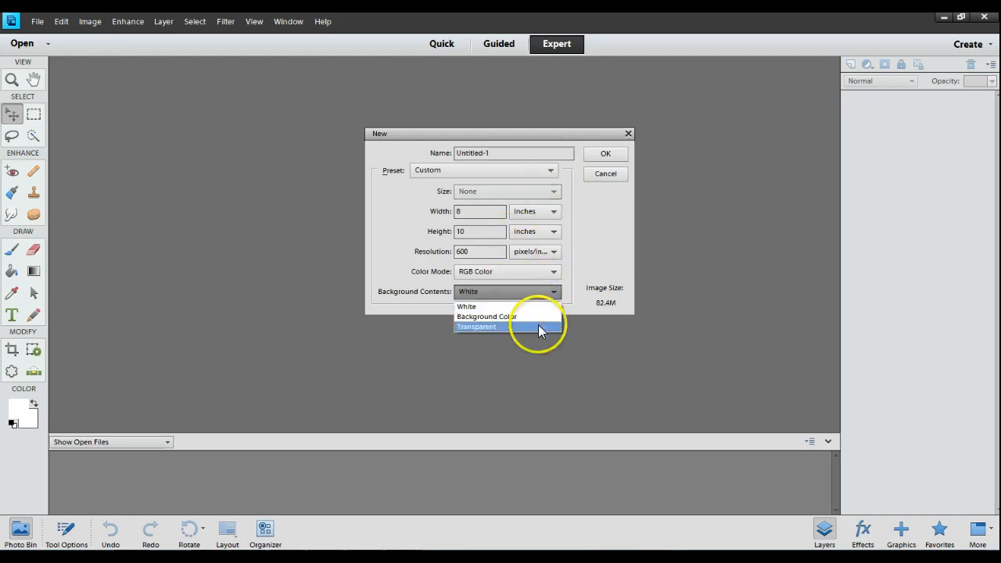
click(539, 325)
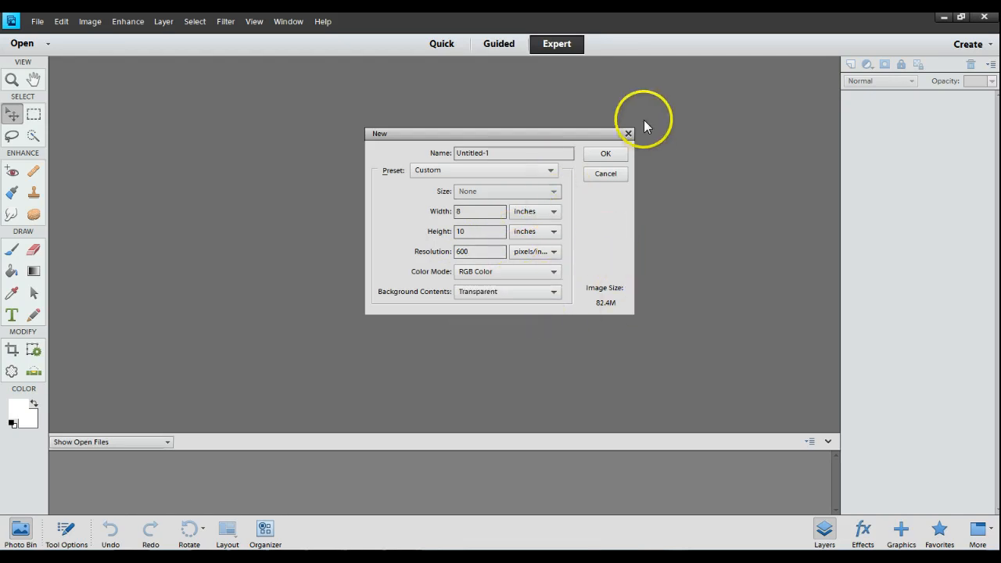
click(612, 154)
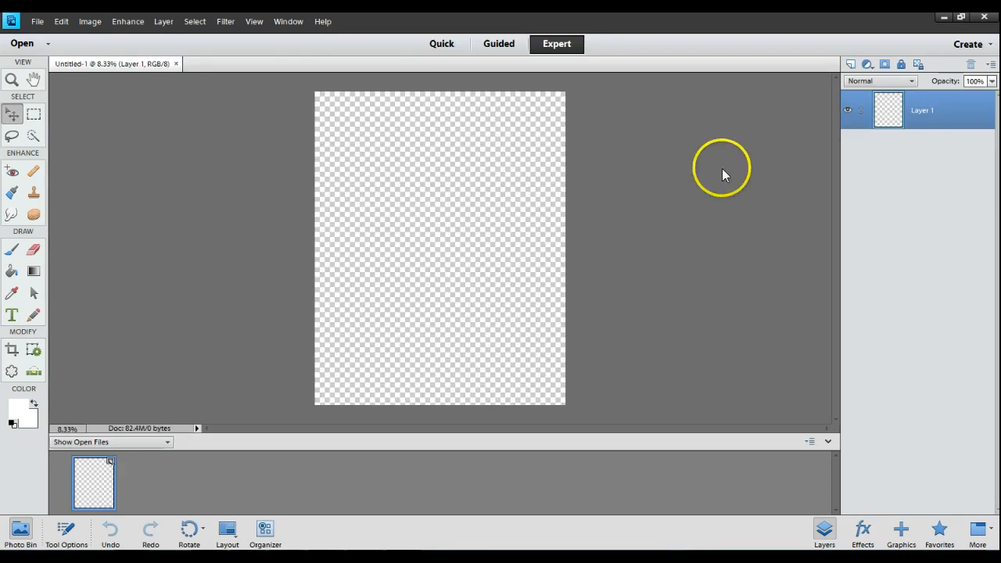
Open all four pictures from the poster images folder on the Desktop
click(37, 21)
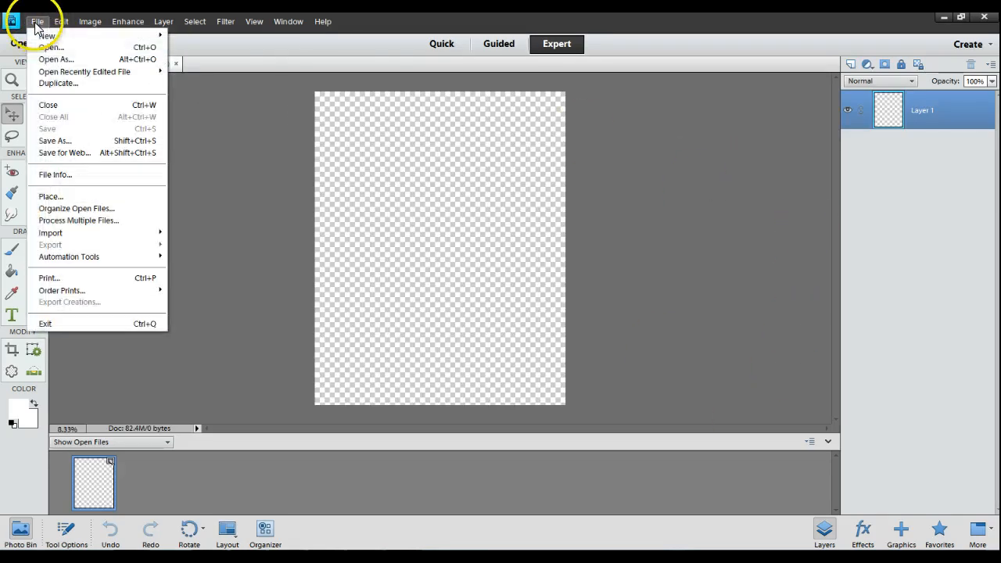
click(44, 48)
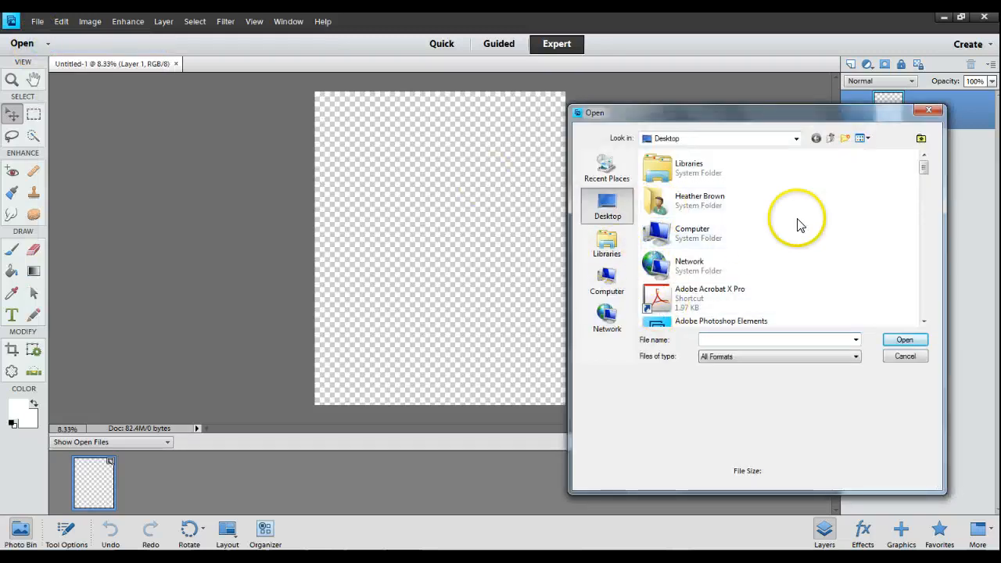
drag(924, 166, 921, 249)
double_click(662, 225)
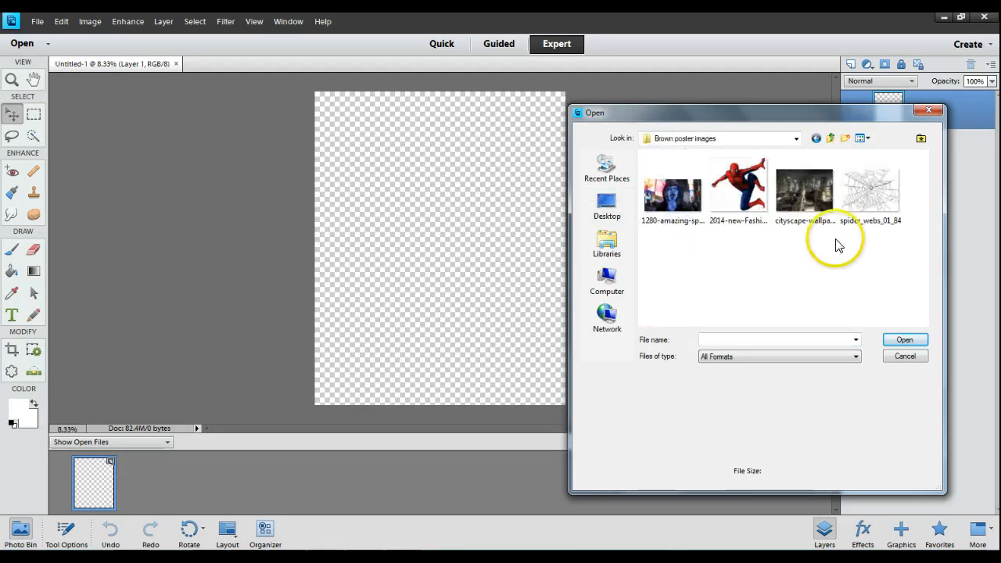
click(661, 199)
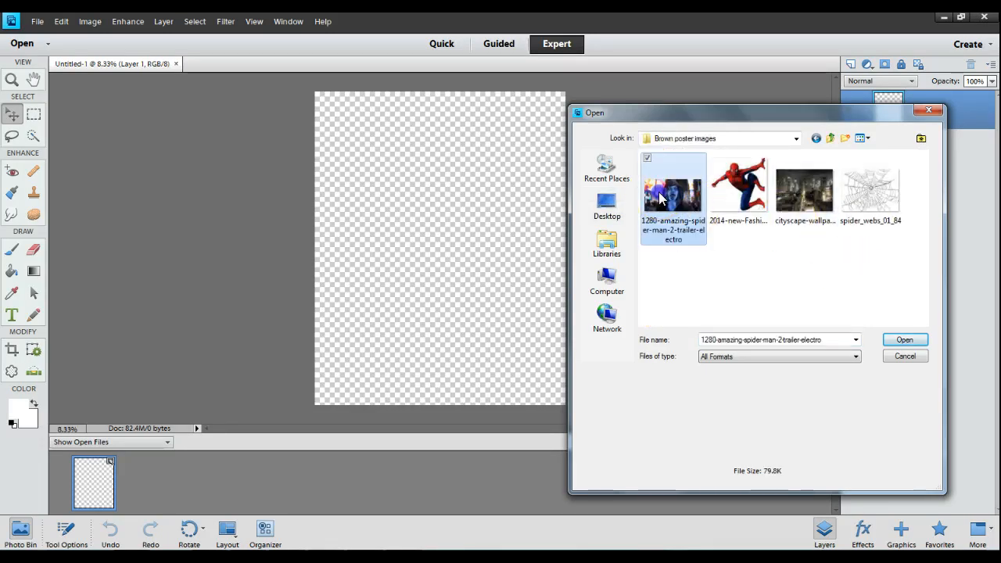
shift+click(888, 199)
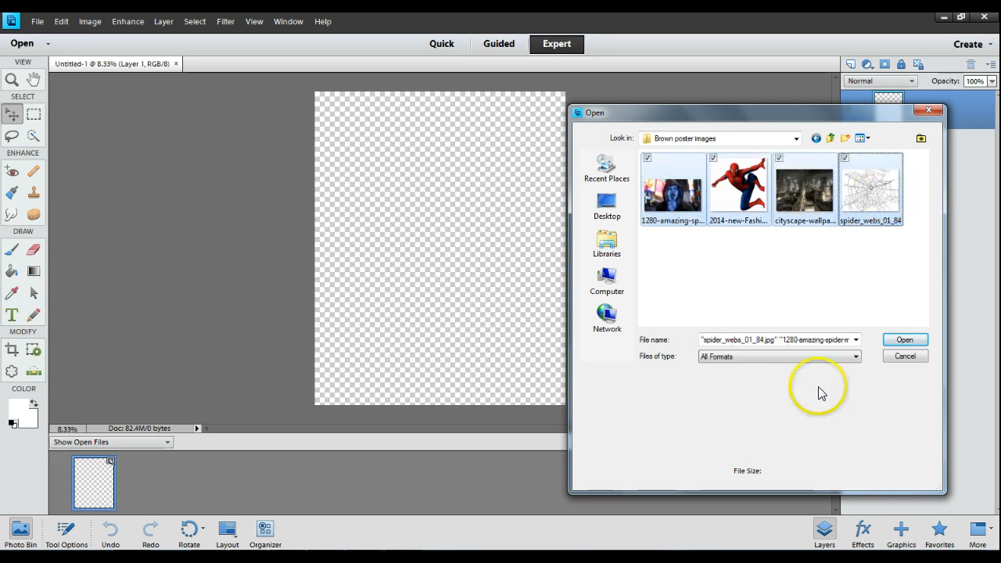
click(899, 341)
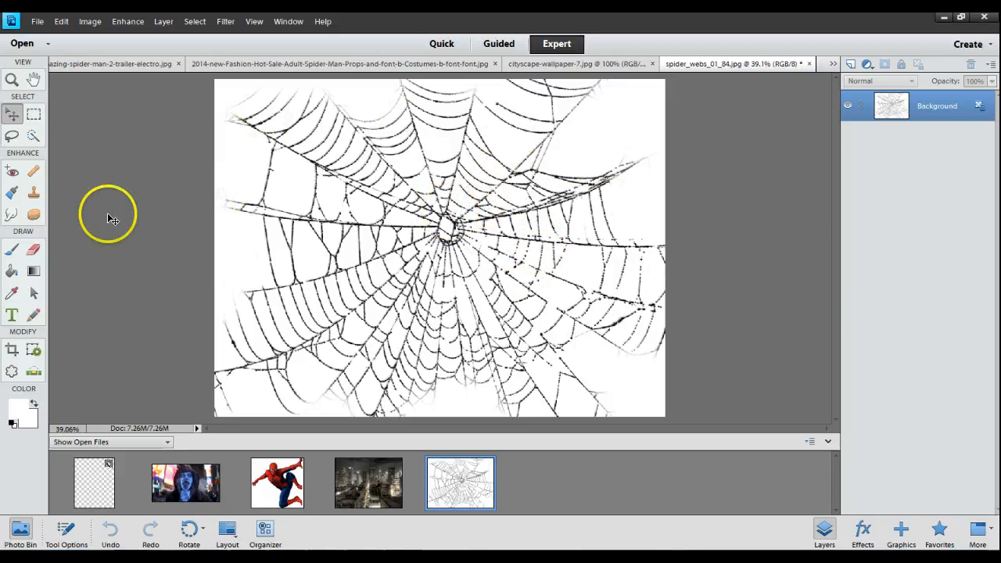
Copy a rectangular selection covering most of spider_webs_01_84.jpg and paste it onto a new layer in Untitled-1
click(34, 115)
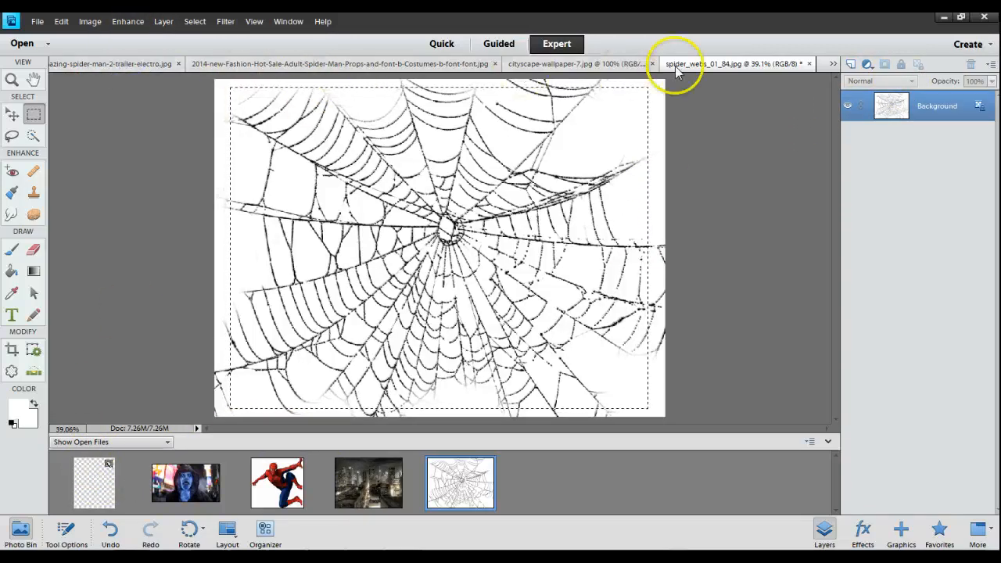
click(833, 63)
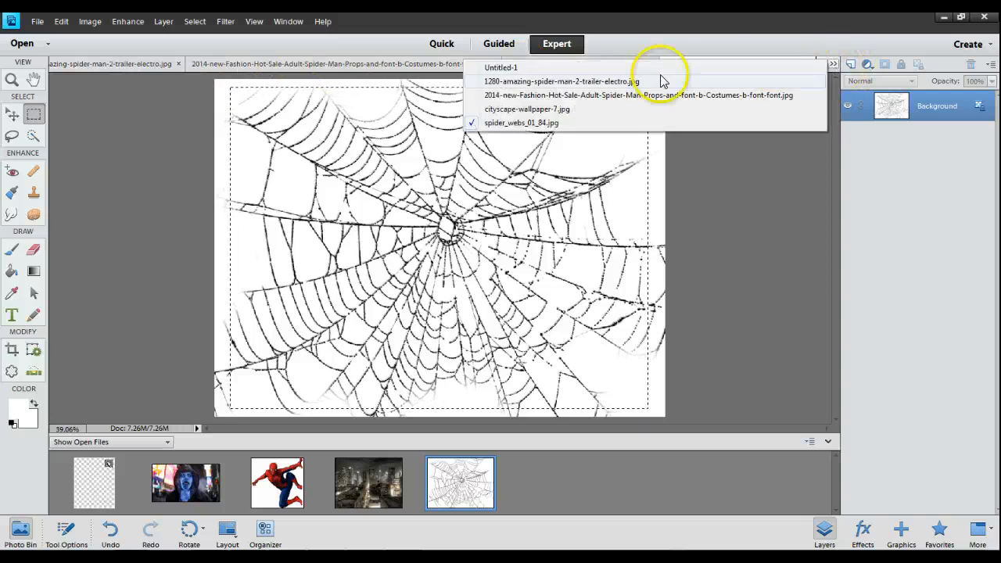
click(503, 69)
click(853, 67)
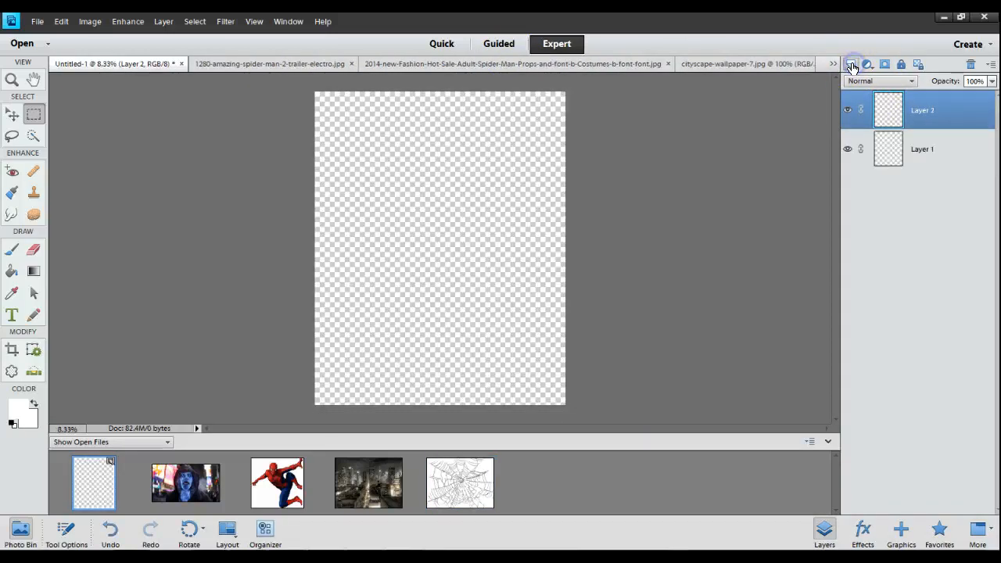
right_click(891, 112)
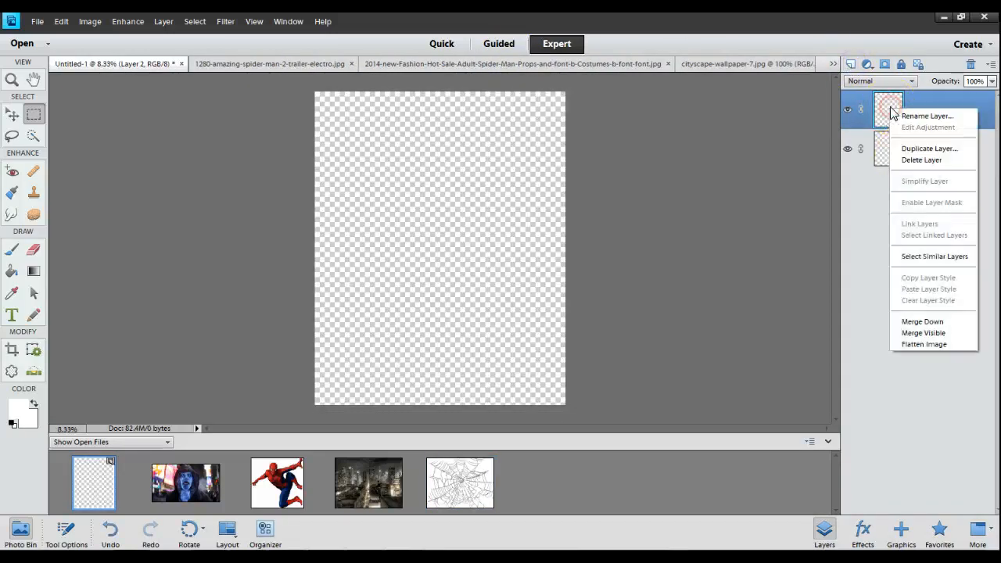
click(417, 223)
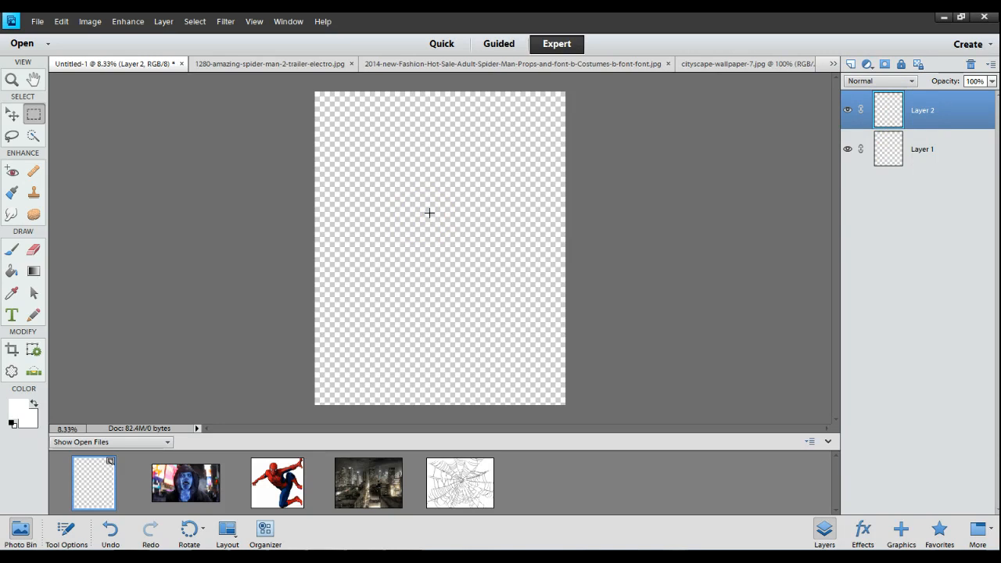
key(ctrl+v)
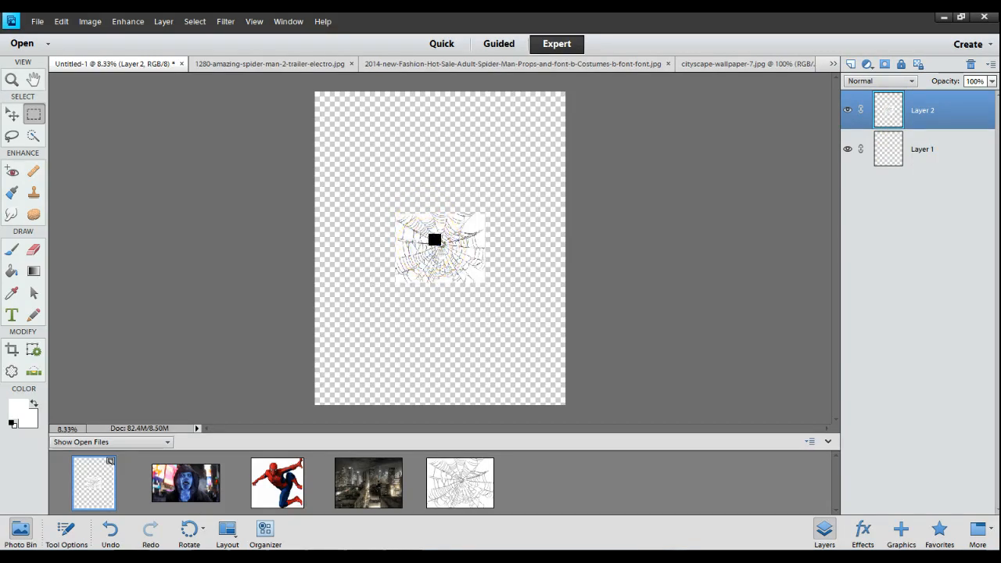
Free-transform the pasted spider web, enlarging and stretching it to the full height and nearly the full width of the canvas
key(ctrl+t)
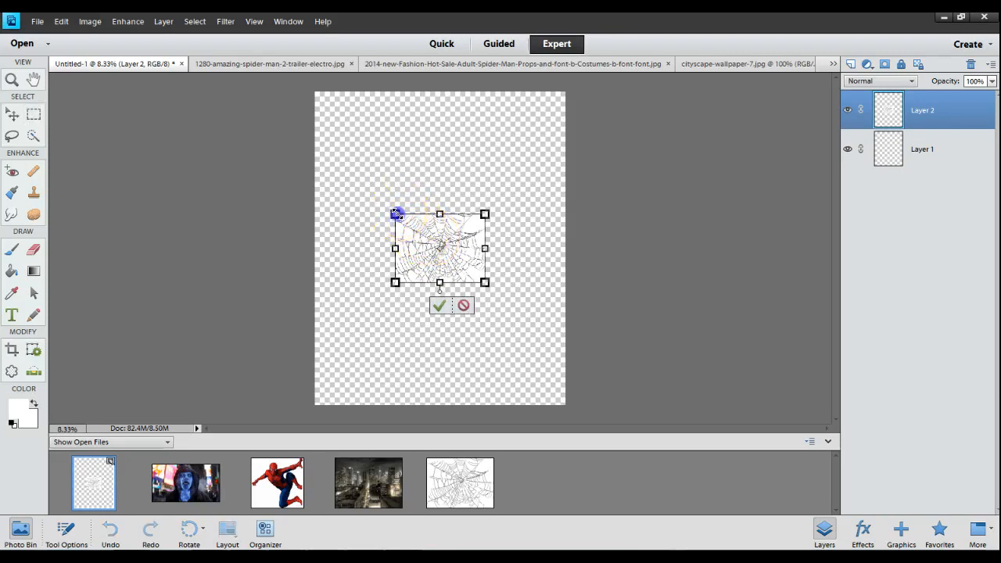
drag(397, 214, 368, 122)
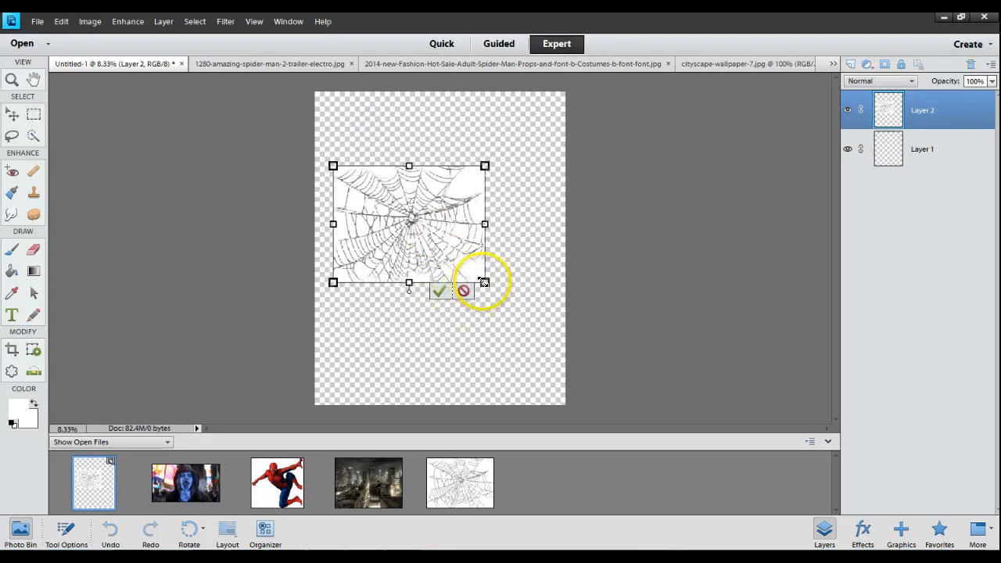
drag(485, 282, 560, 341)
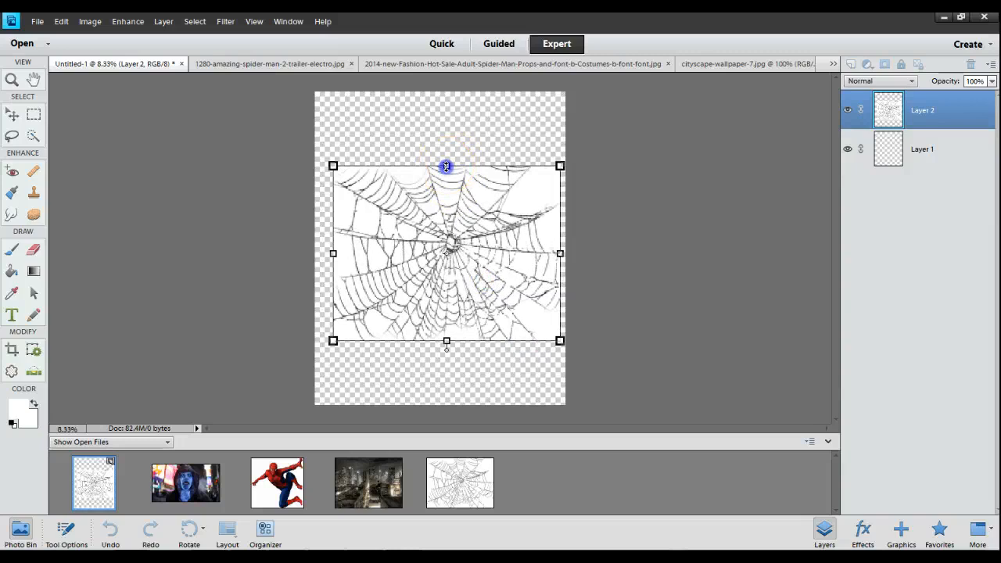
drag(446, 166, 439, 95)
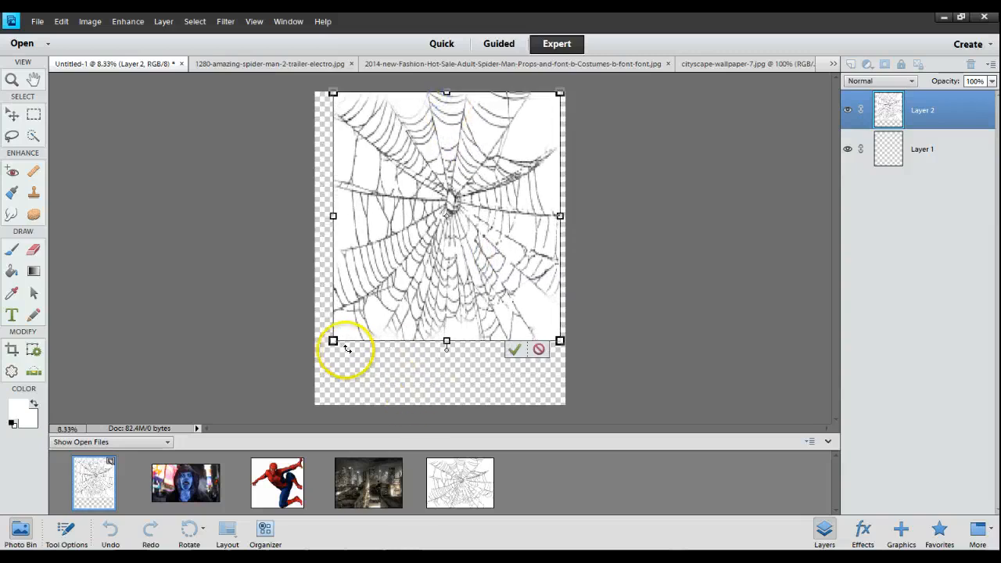
drag(332, 341, 317, 398)
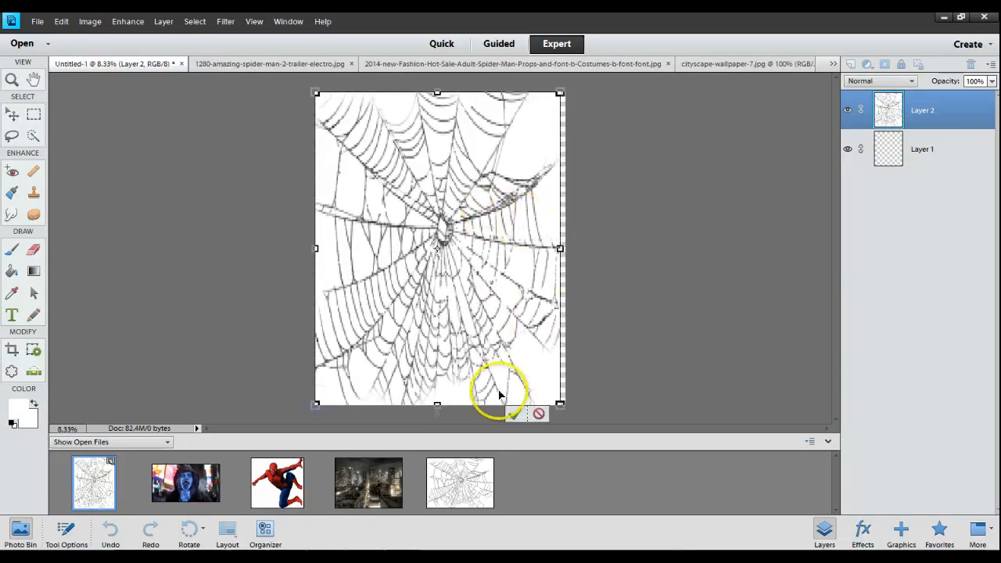
click(513, 414)
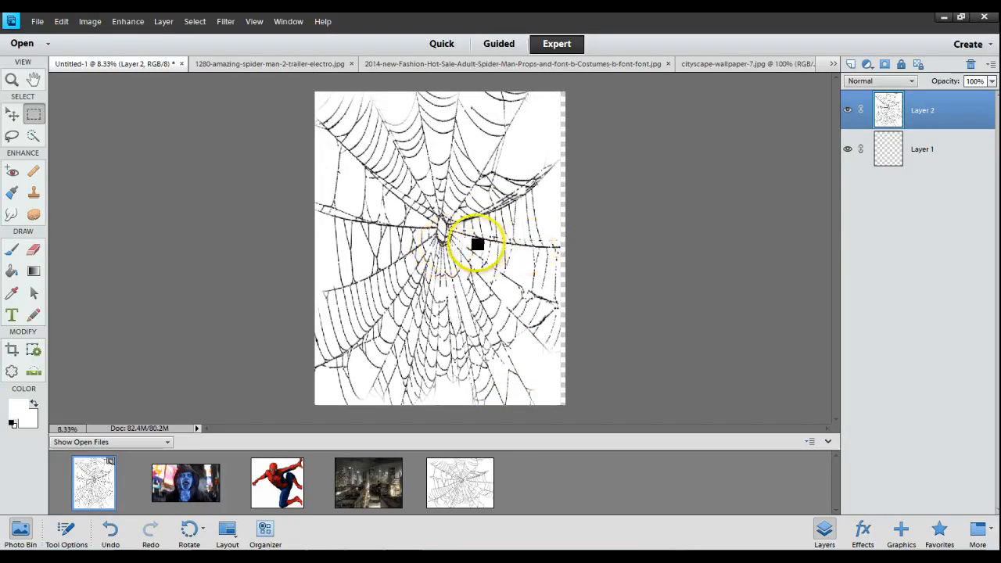
Widen the spider web layer slightly past the canvas's right edge to cover the remaining transparent strip
click(447, 244)
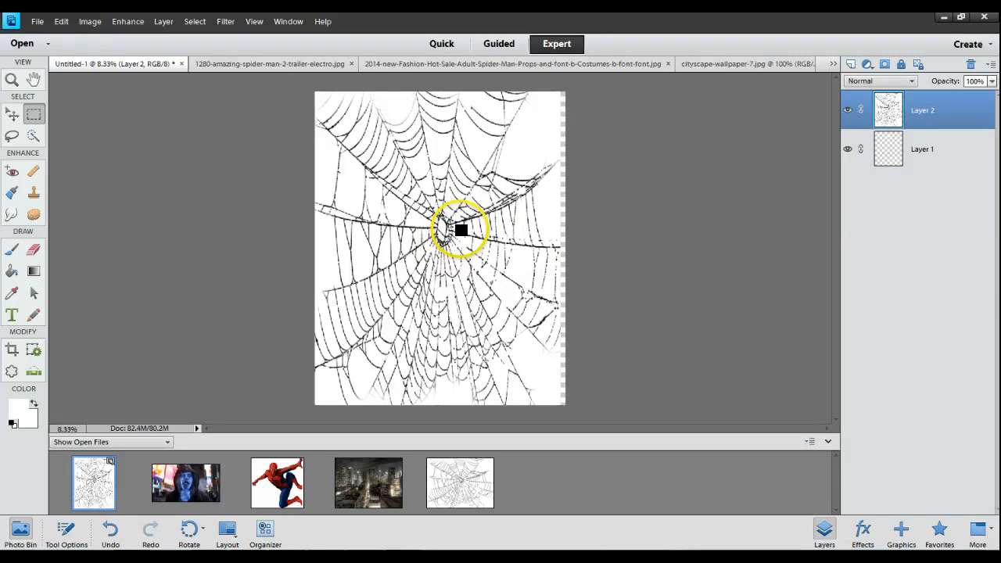
drag(461, 229, 471, 251)
key(ctrl+t)
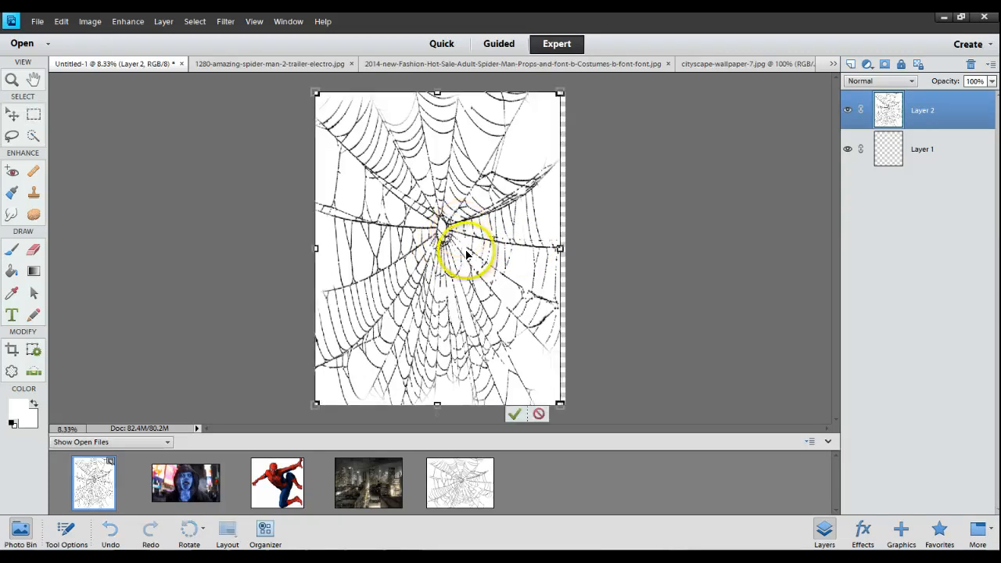
drag(563, 248, 575, 249)
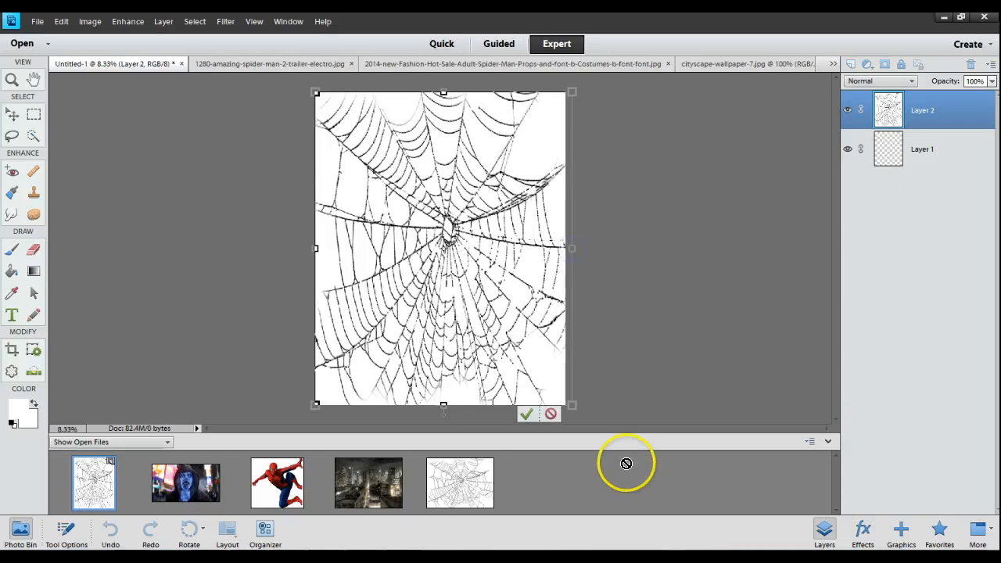
click(526, 414)
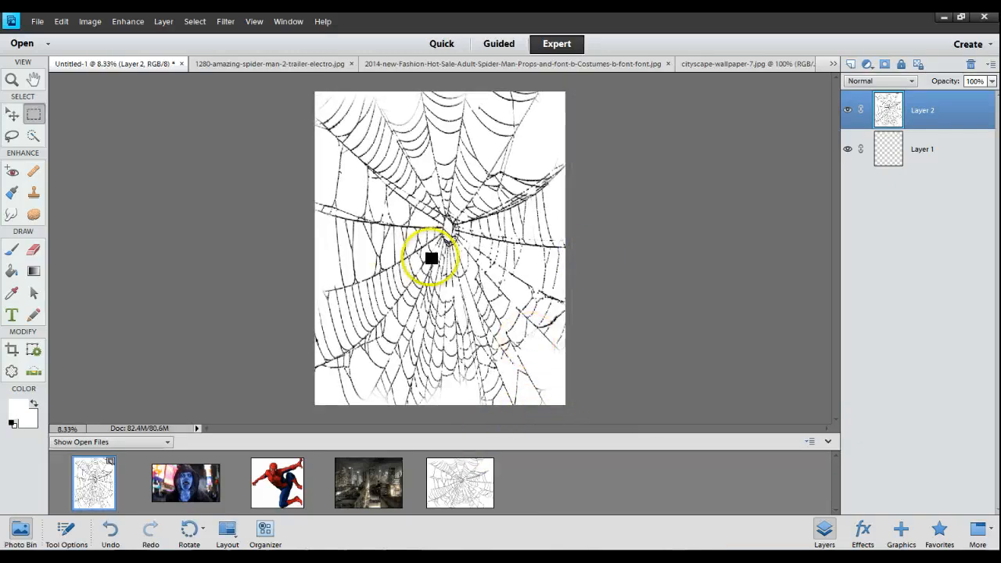
Add a new layer above the spider web in the poster, and close the spider_webs_01_84.jpg file
click(850, 65)
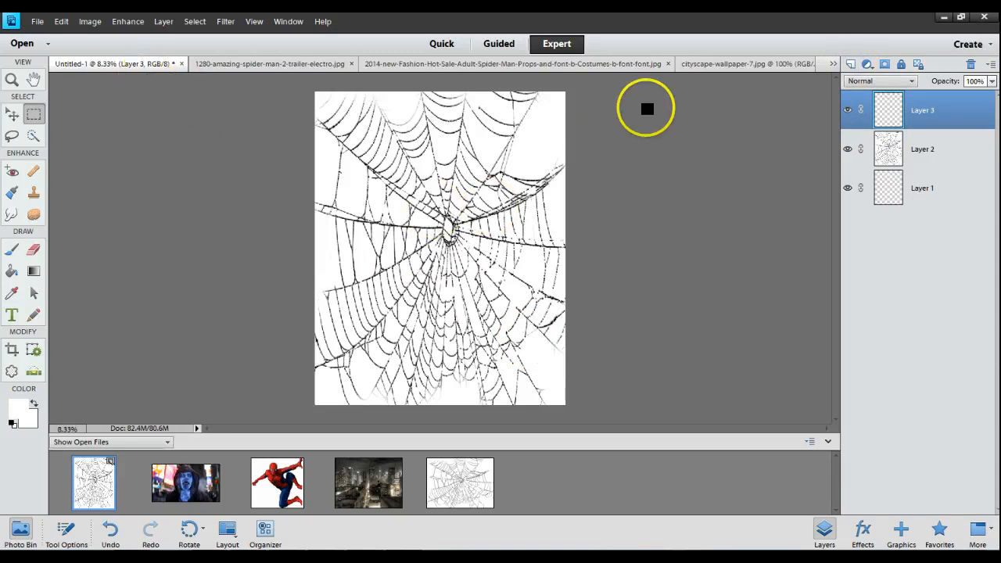
click(267, 66)
click(455, 63)
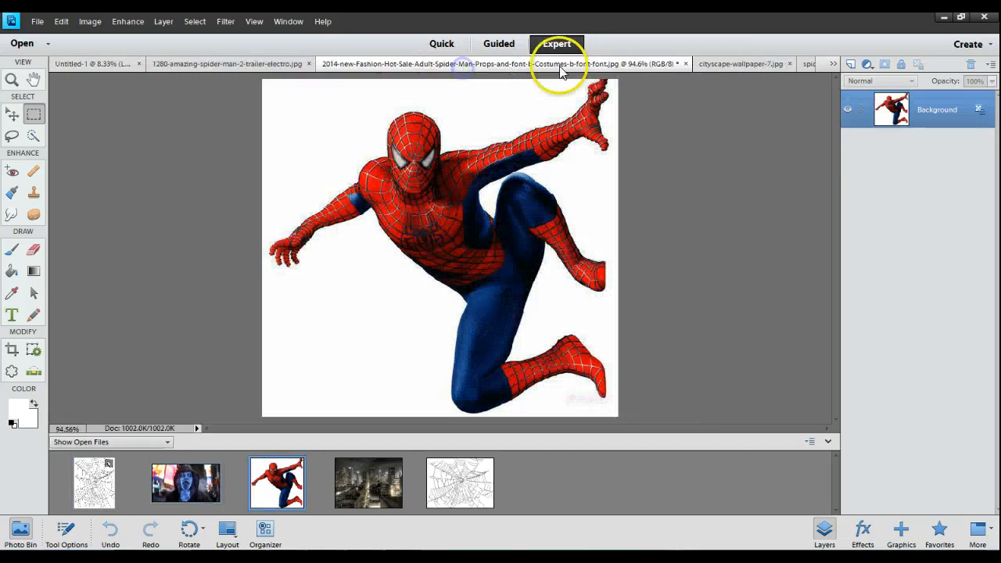
click(725, 64)
click(785, 64)
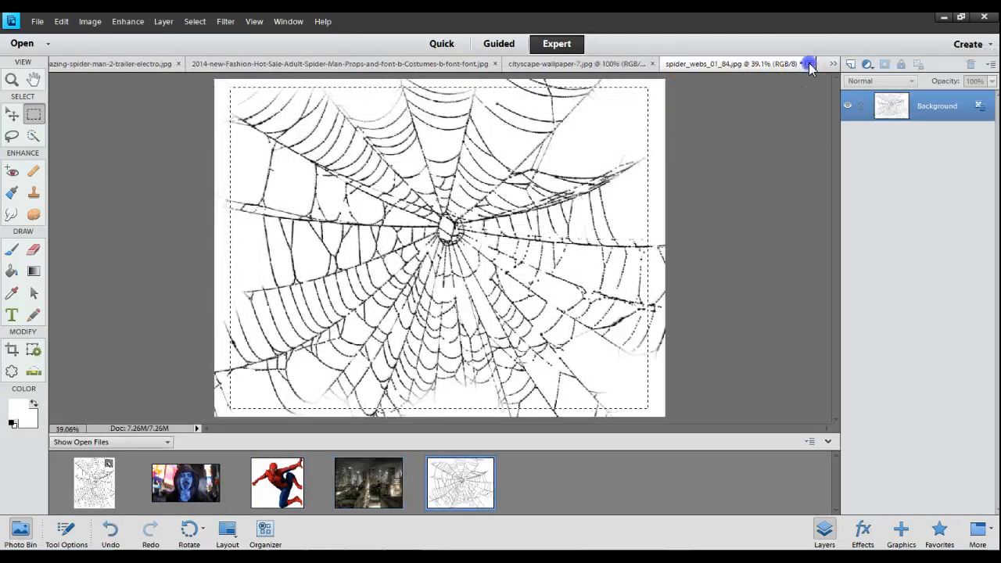
click(809, 63)
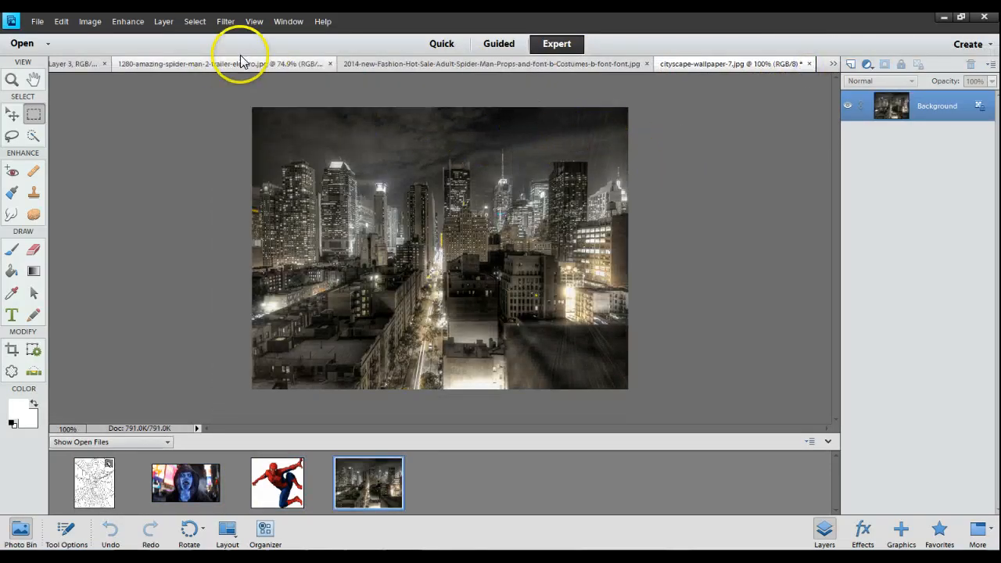
Select the whole Spider-Man figure without its white background in the 2014-new-Fashion picture, using the Quick Selection tool
click(133, 63)
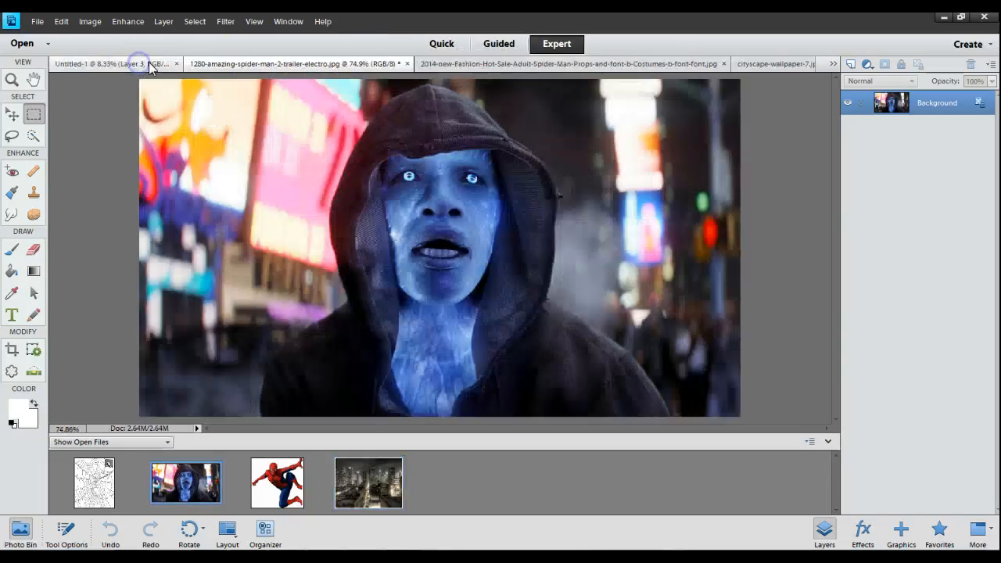
click(615, 62)
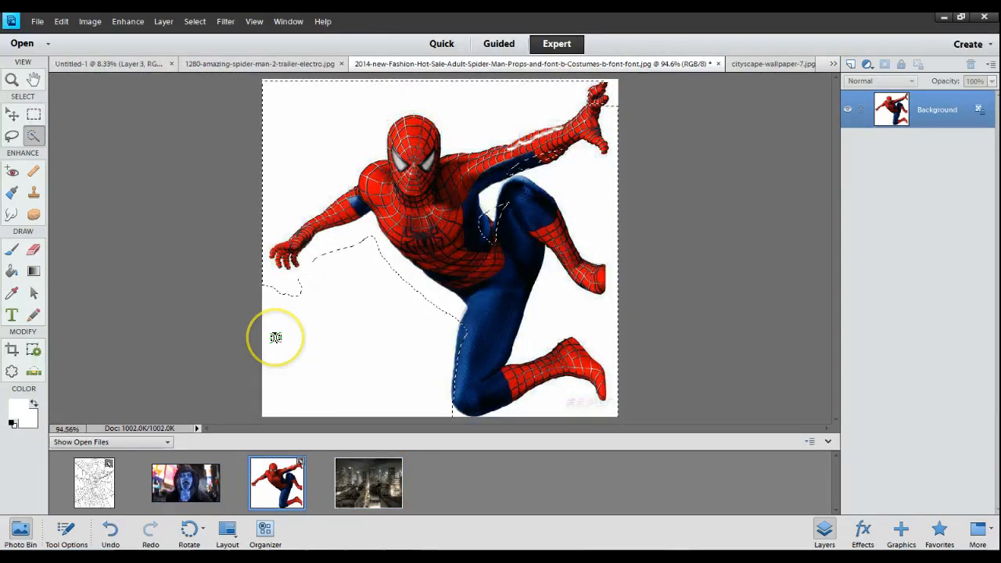
key(ctrl+z)
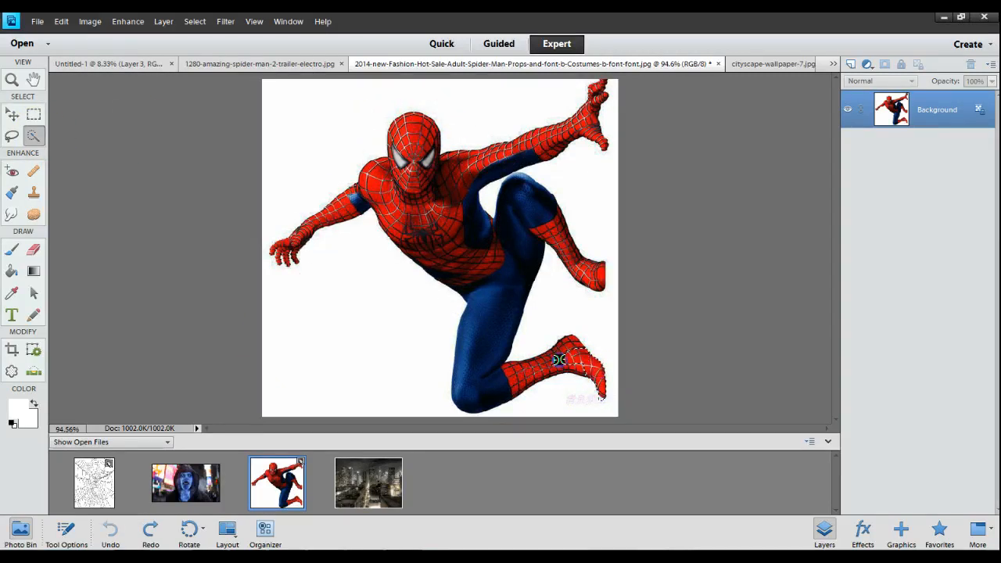
drag(485, 373, 497, 317)
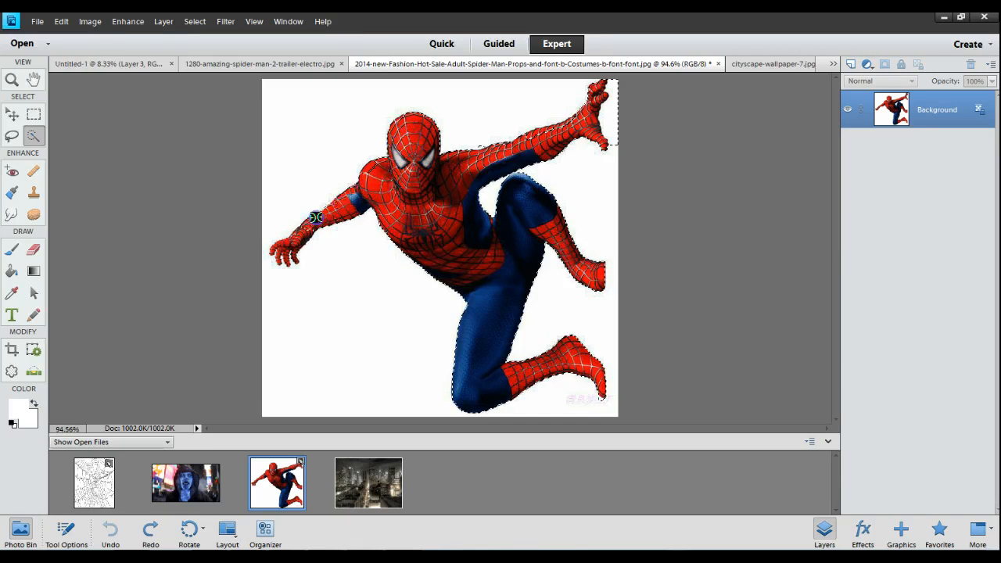
click(297, 263)
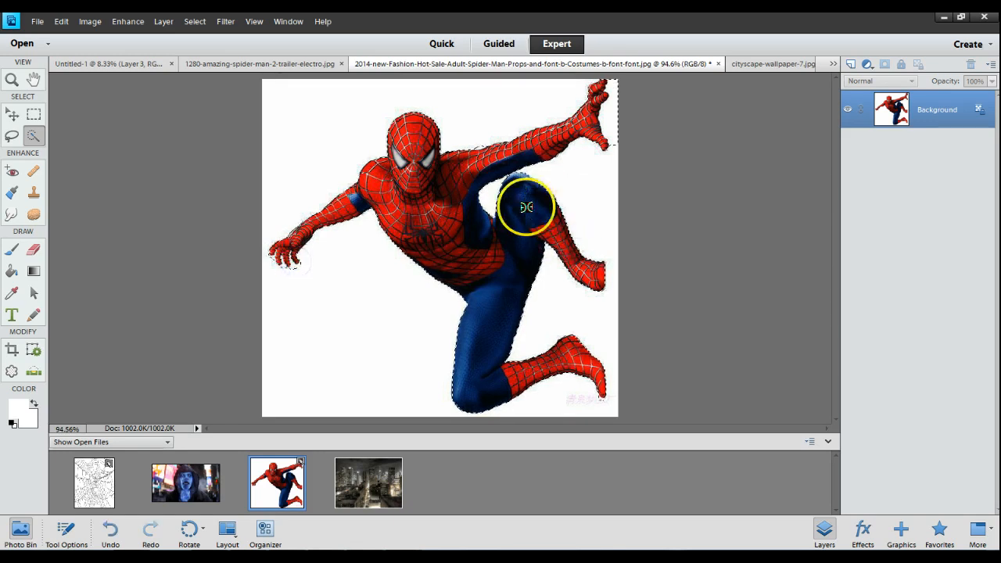
mouse_move(434, 206)
mouse_down()
mouse_move(372, 167)
mouse_move(434, 217)
mouse_move(418, 192)
mouse_move(432, 165)
mouse_move(451, 186)
mouse_move(494, 159)
mouse_move(625, 113)
mouse_move(593, 355)
mouse_move(483, 419)
mouse_move(439, 402)
mouse_move(416, 289)
mouse_move(435, 217)
mouse_move(290, 213)
mouse_move(462, 245)
mouse_move(454, 200)
mouse_up()
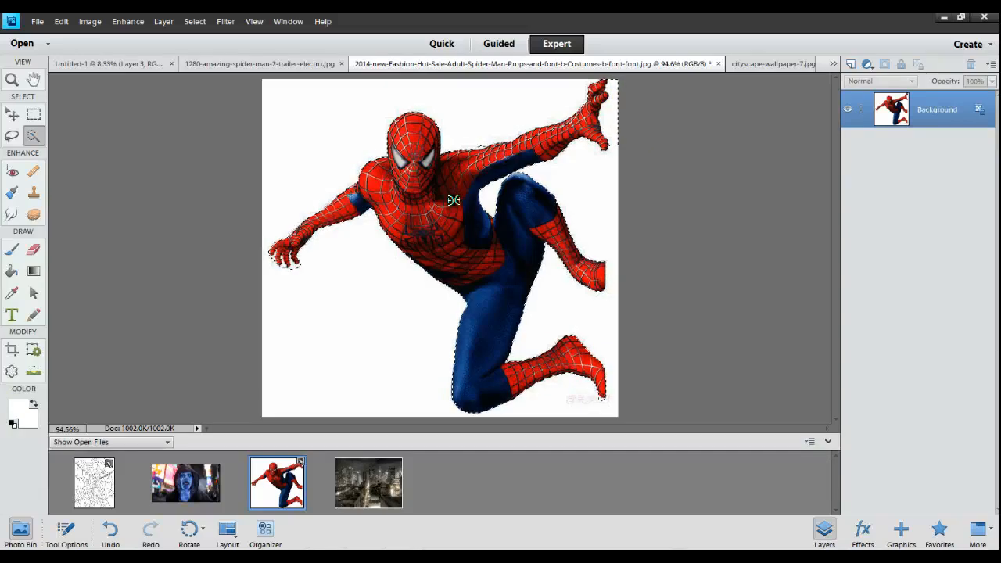
Copy the selected Spider-Man into the poster's new layer and enlarge him across the right and middle of the canvas
key(ctrl+c)
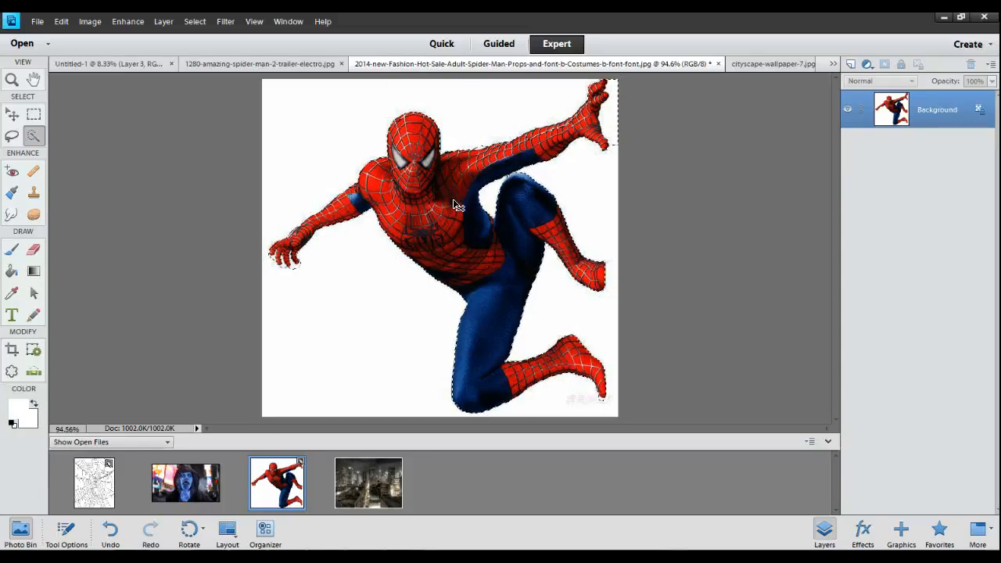
click(104, 64)
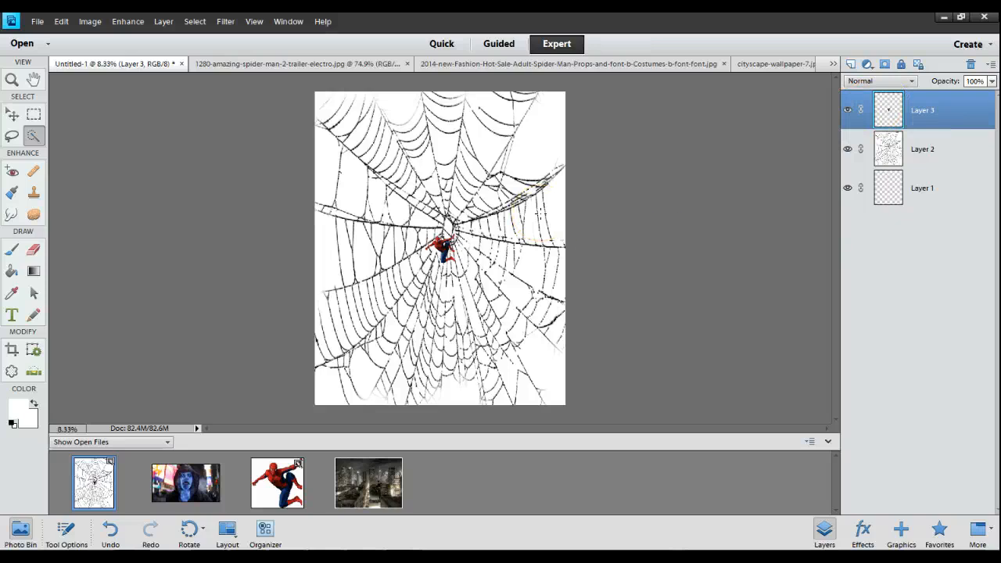
key(ctrl+t)
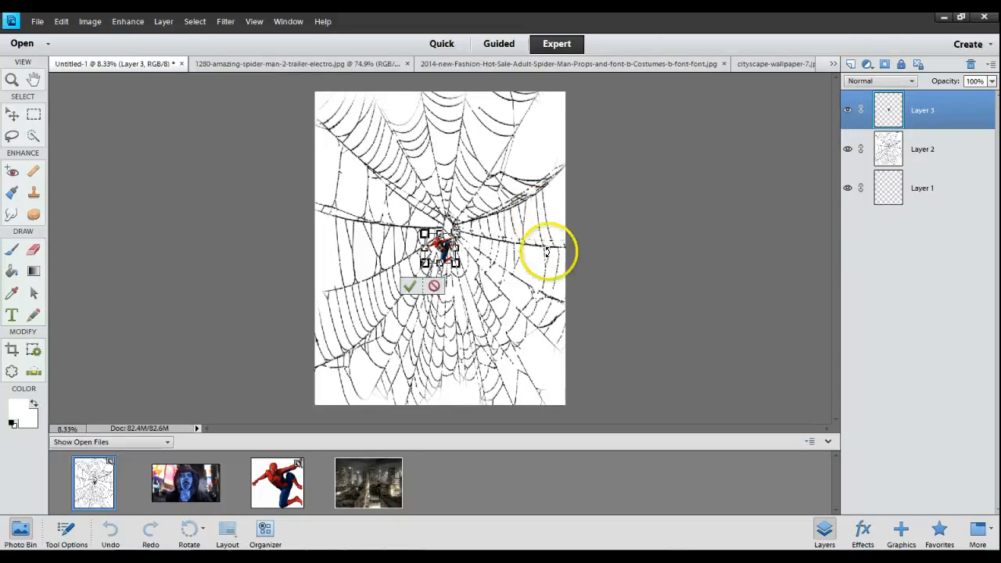
drag(454, 261, 547, 397)
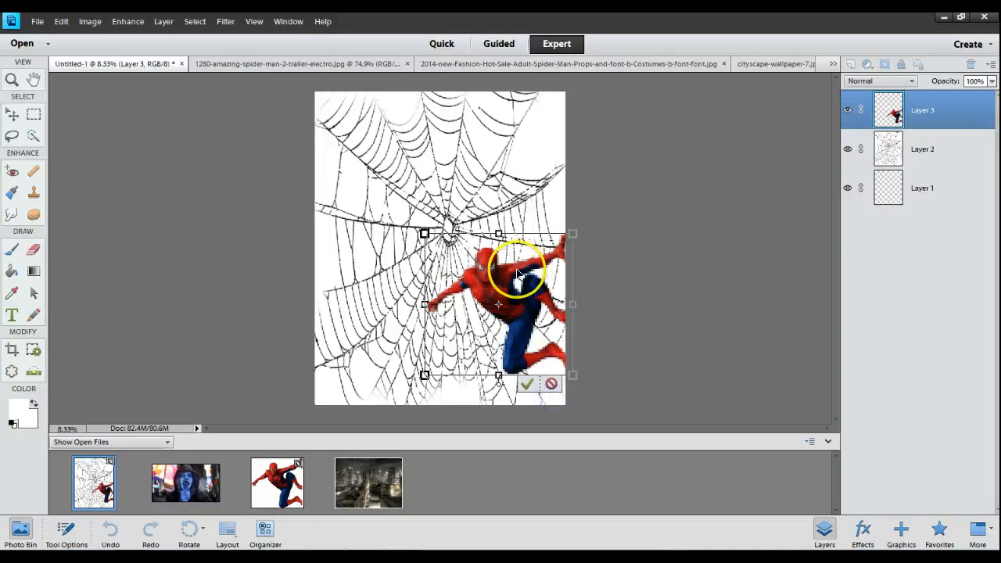
drag(424, 232, 396, 179)
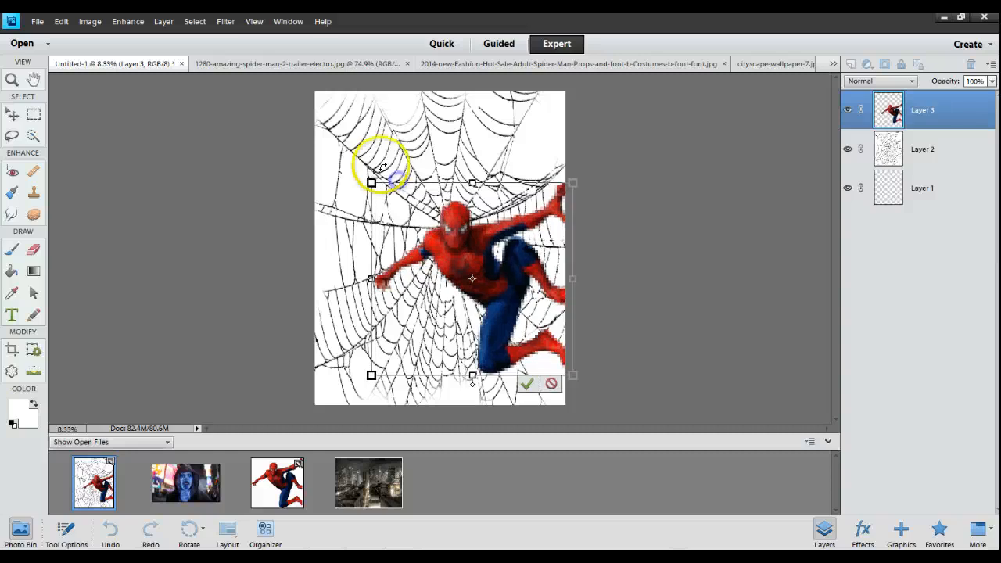
click(525, 385)
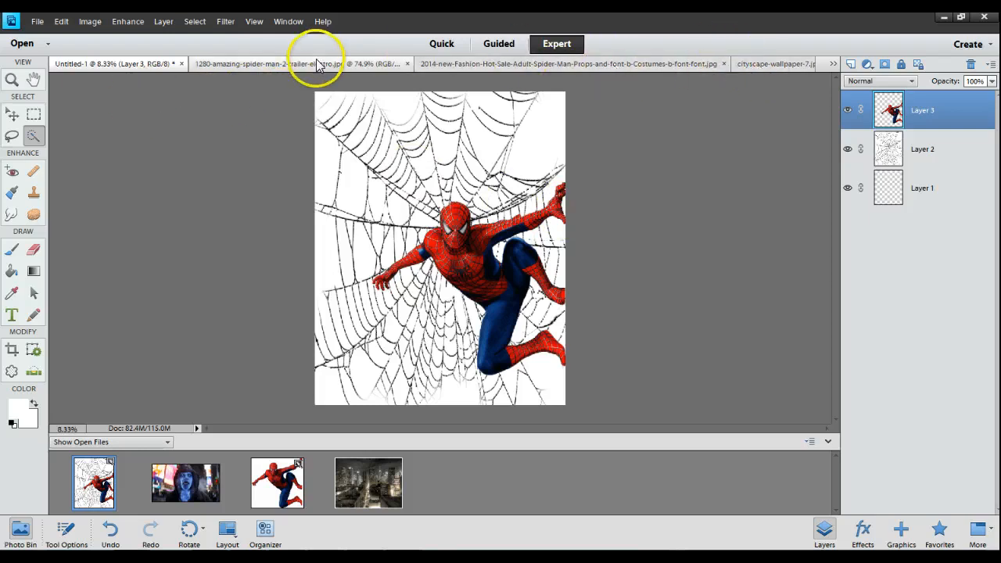
Close the 2014-new-Fashion picture and open 1280-amazing-spider-man-2-trailer-electro from the Brown poster images folder
click(790, 59)
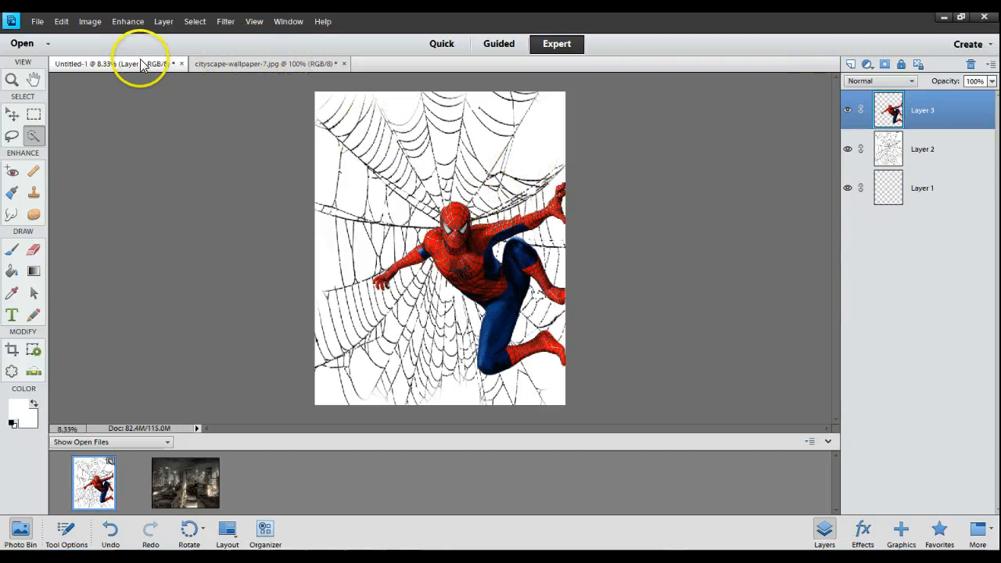
click(217, 64)
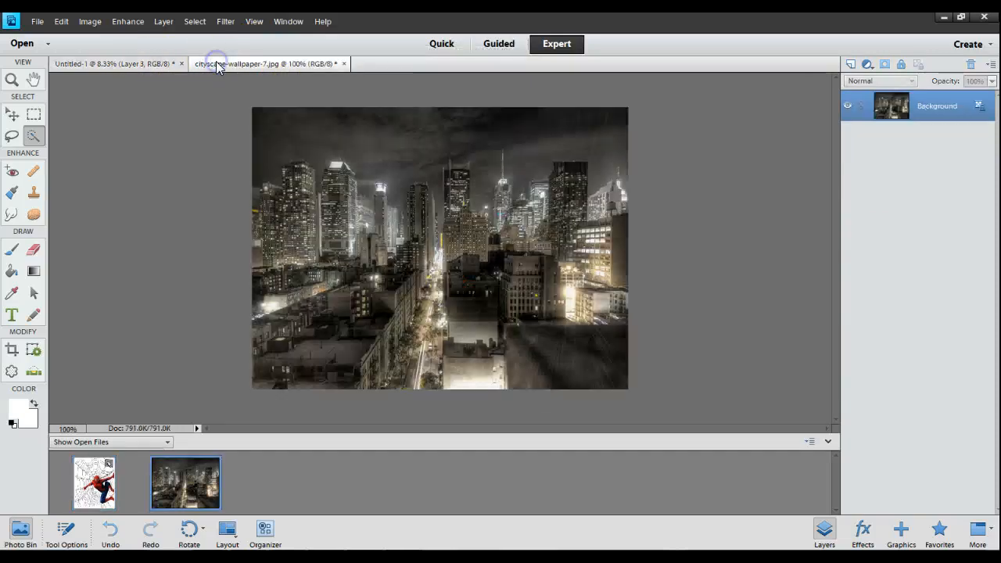
click(145, 63)
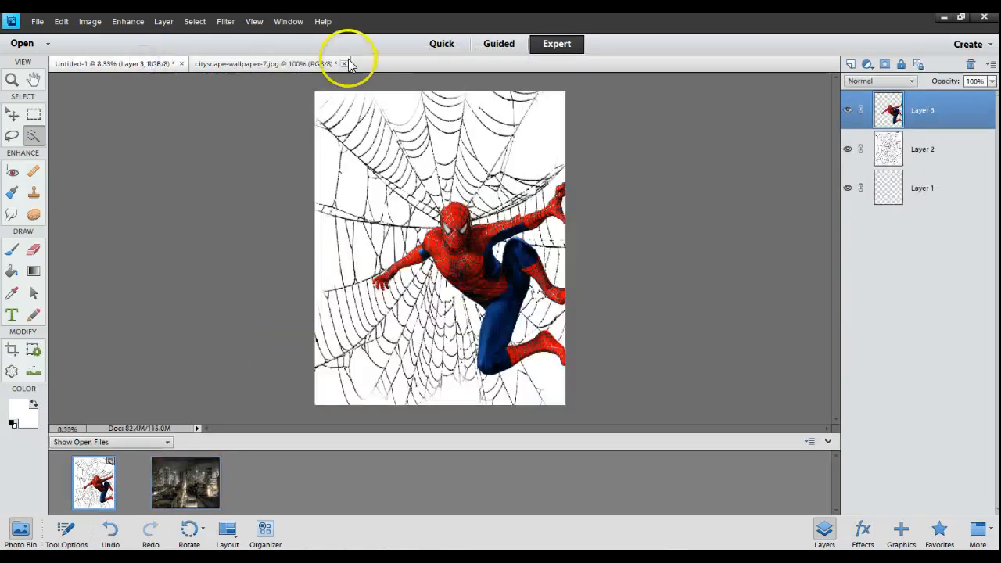
click(22, 44)
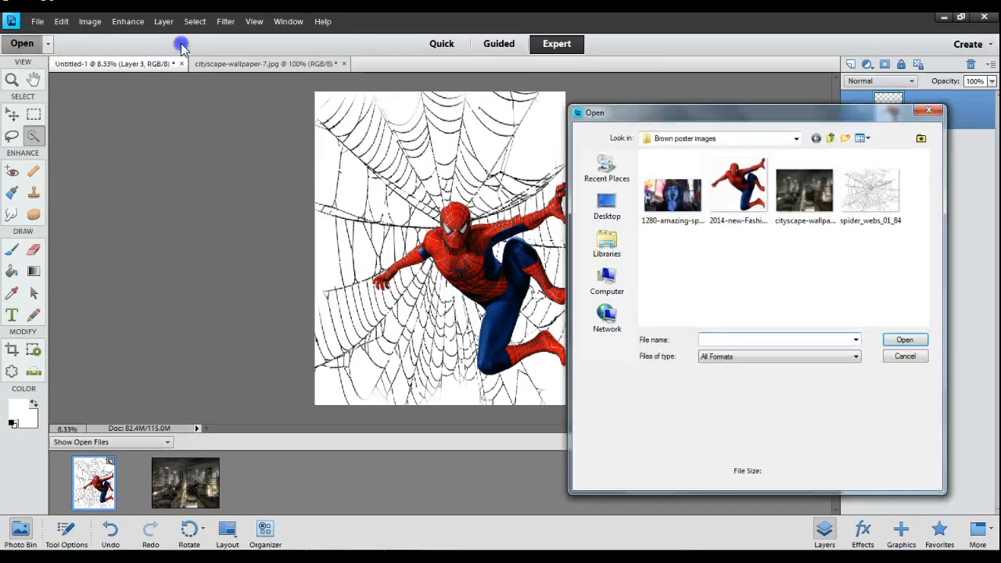
click(673, 194)
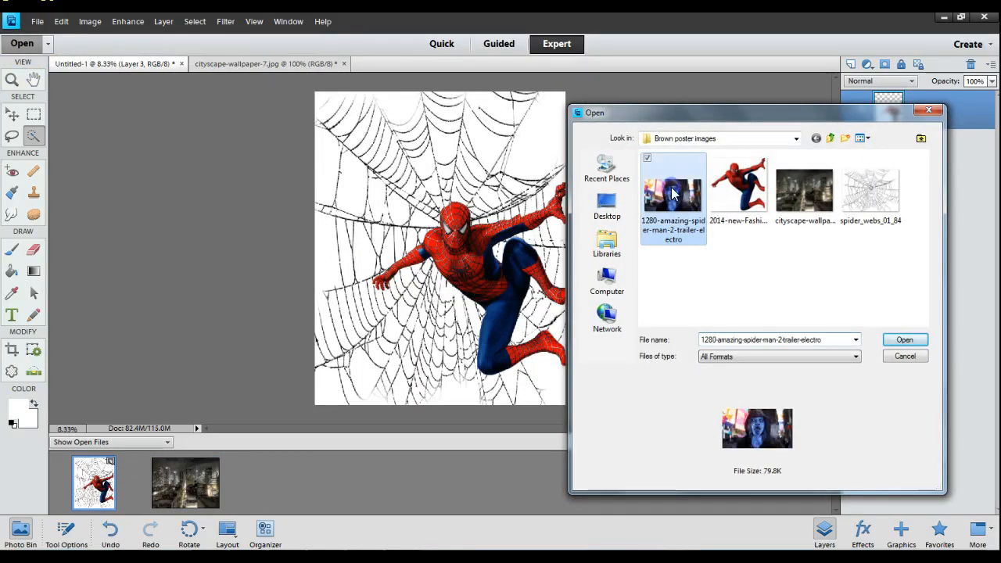
click(904, 339)
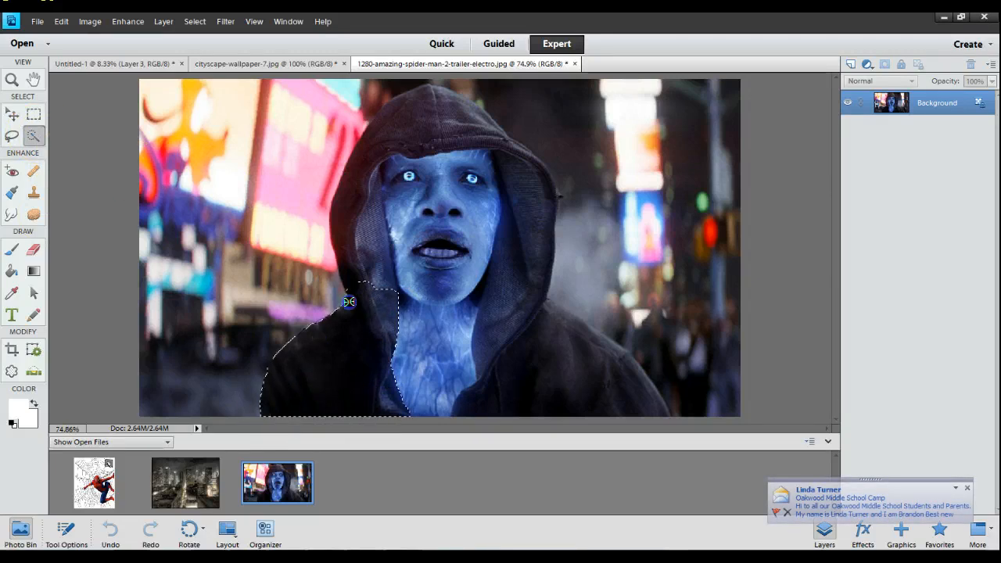
Select the hooded blue figure with the Quick Selection tool and copy it into a new layer above Spider-Man in the poster
mouse_move(387, 223)
mouse_down()
mouse_move(406, 148)
mouse_move(447, 131)
mouse_move(478, 136)
mouse_move(505, 187)
mouse_up()
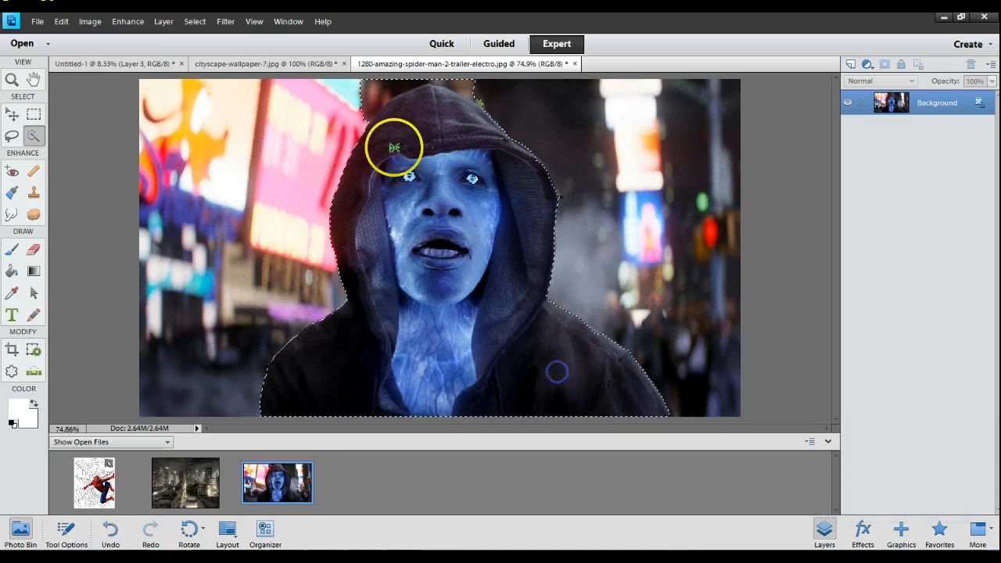
click(380, 80)
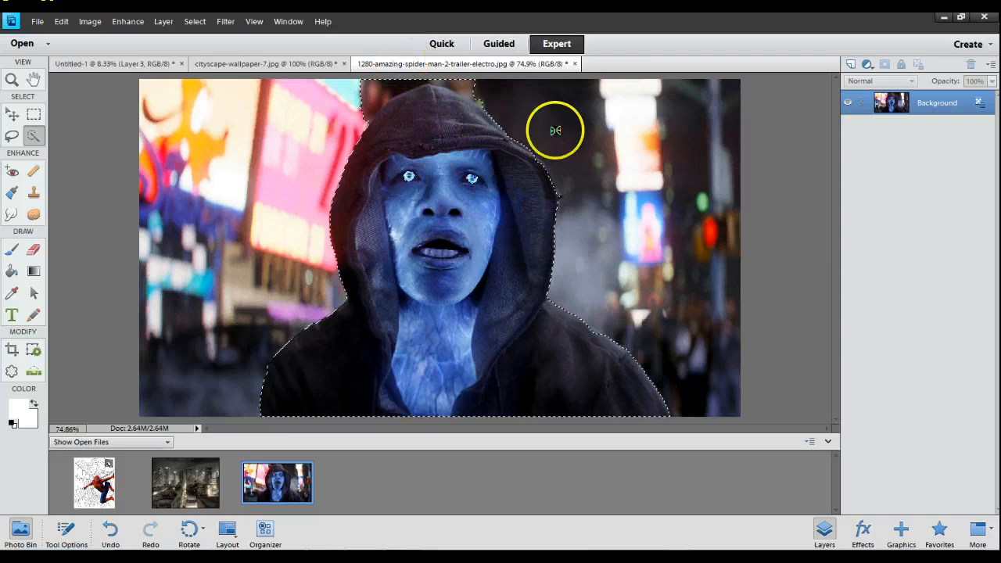
click(127, 64)
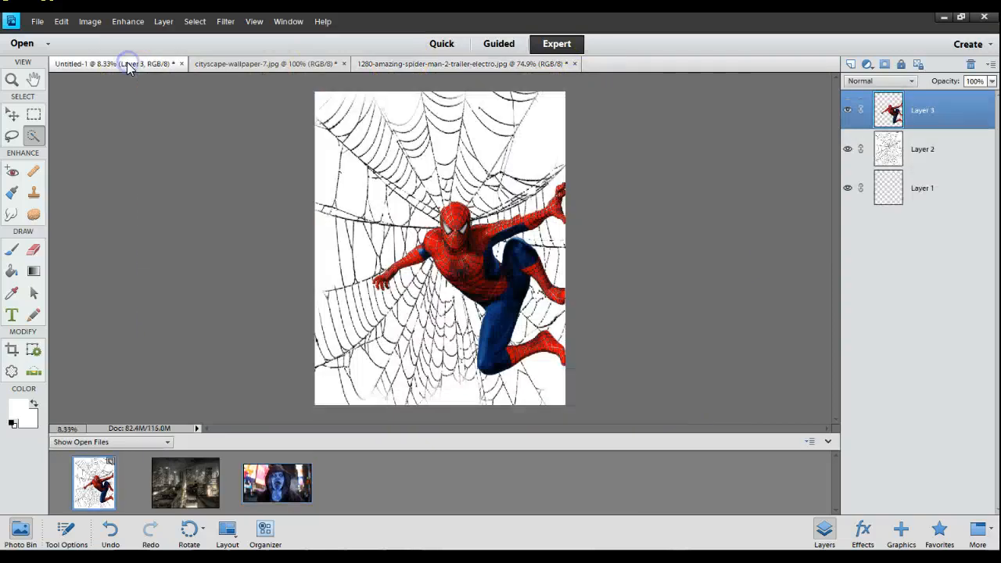
click(851, 64)
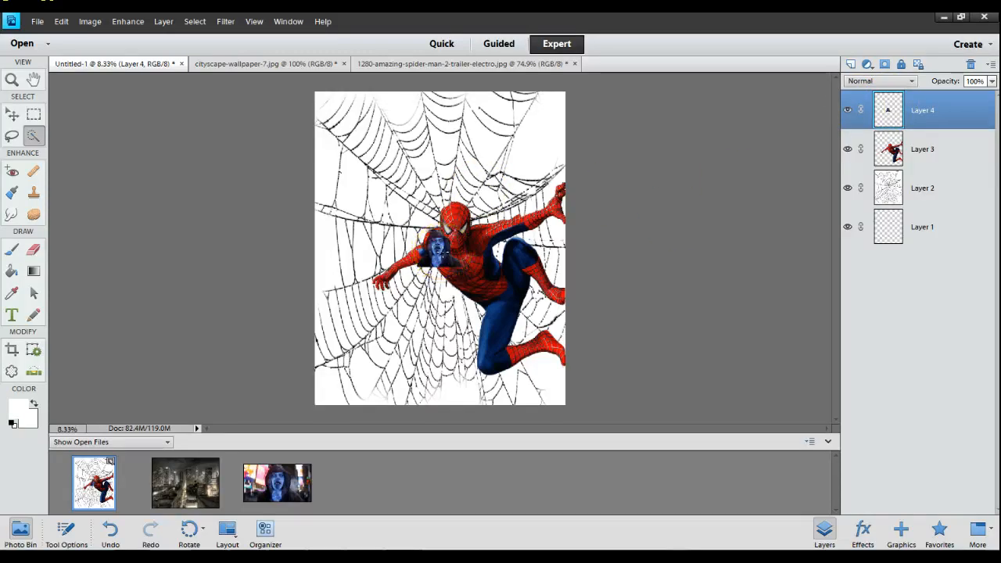
Free-transform the pasted hooded figure, moving it to the poster's lower-left corner and enlarging it to about half the canvas width
key(ctrl+t)
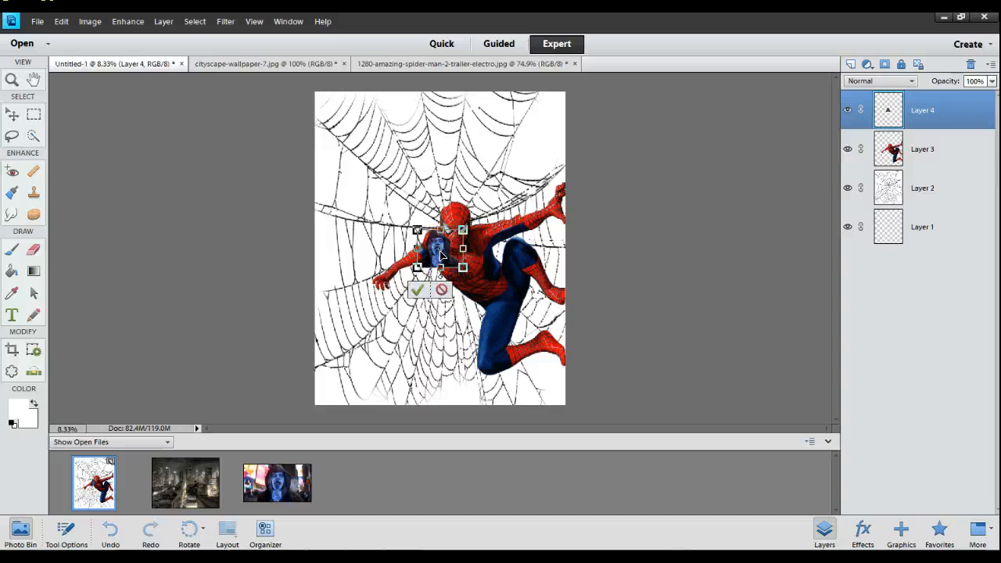
drag(443, 251, 348, 363)
drag(417, 378, 451, 405)
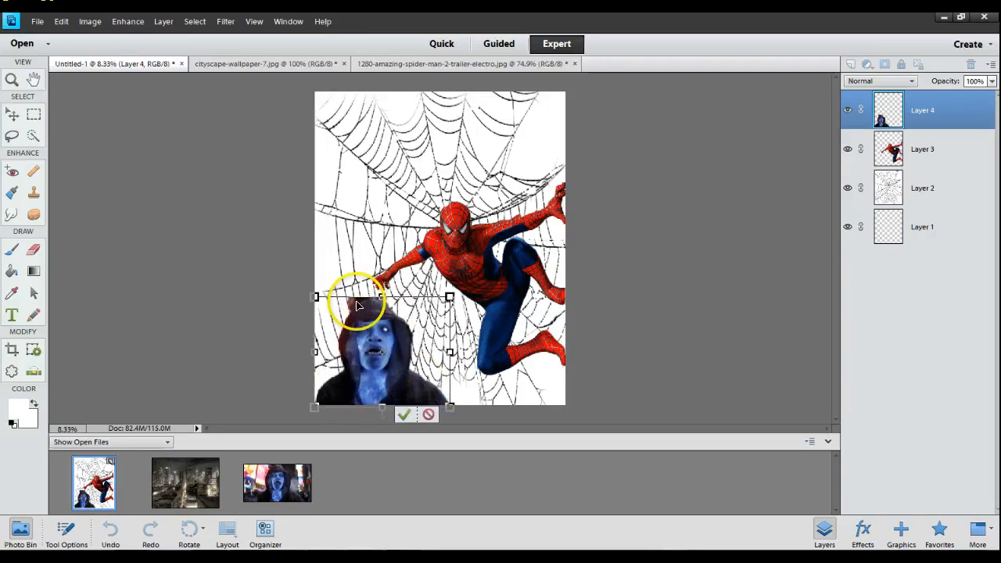
click(404, 414)
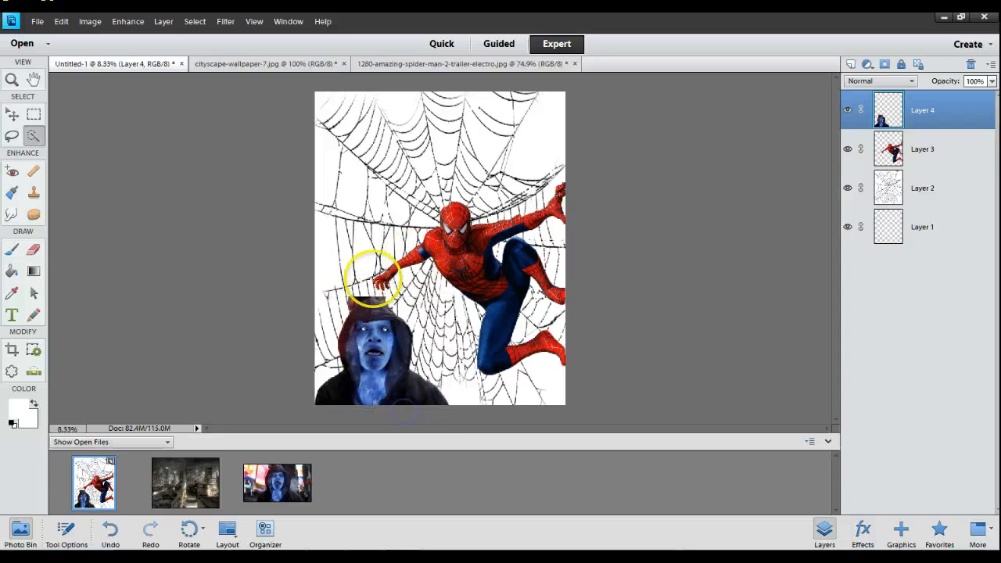
Erase the leftover background above the figure's hood on Layer 4 and clear the selection
click(33, 249)
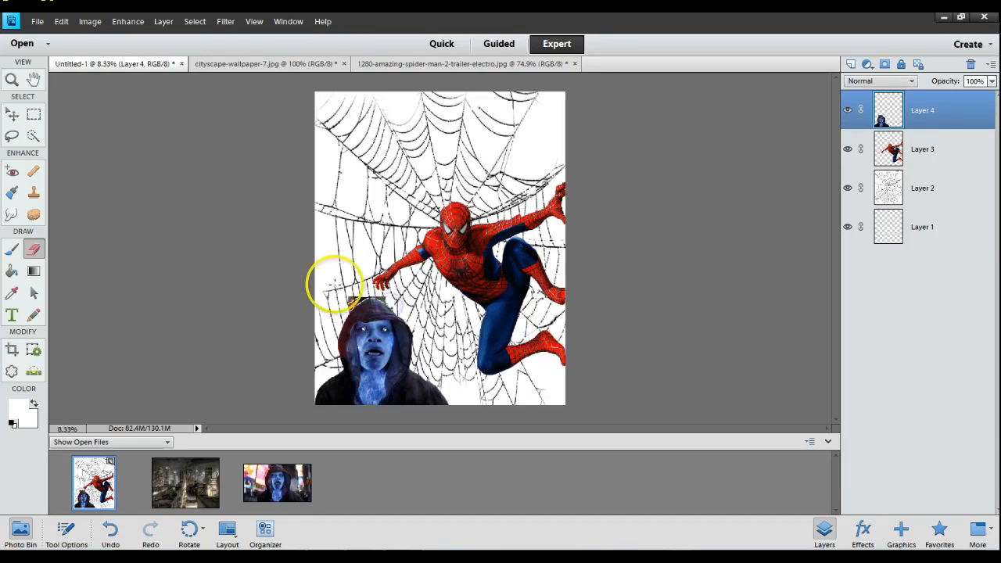
click(33, 136)
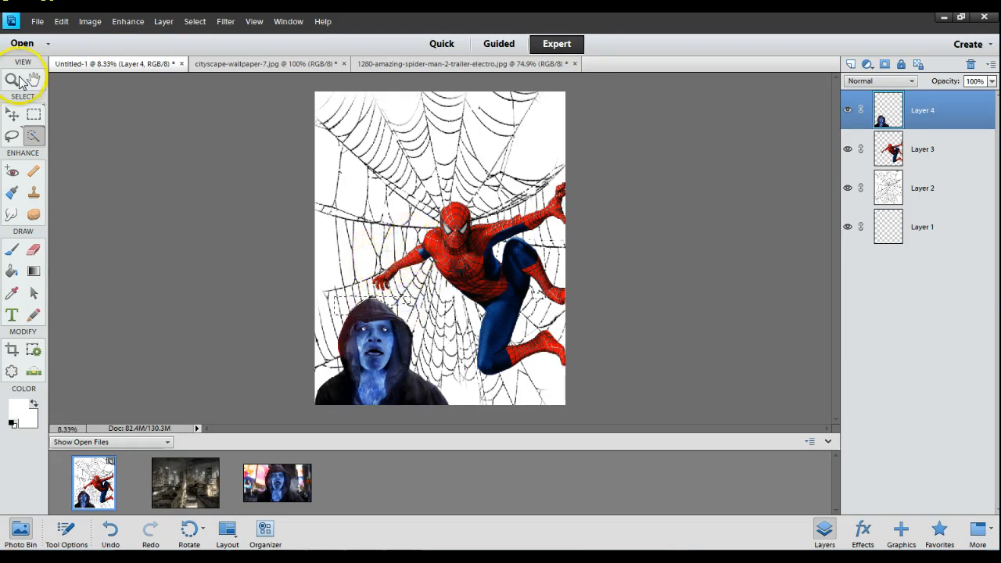
right_click(350, 305)
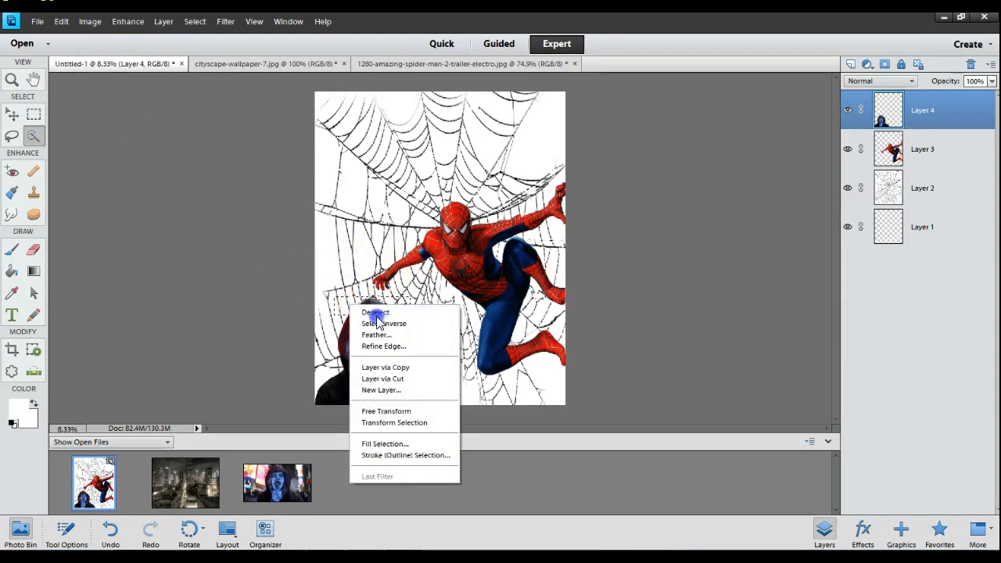
click(375, 312)
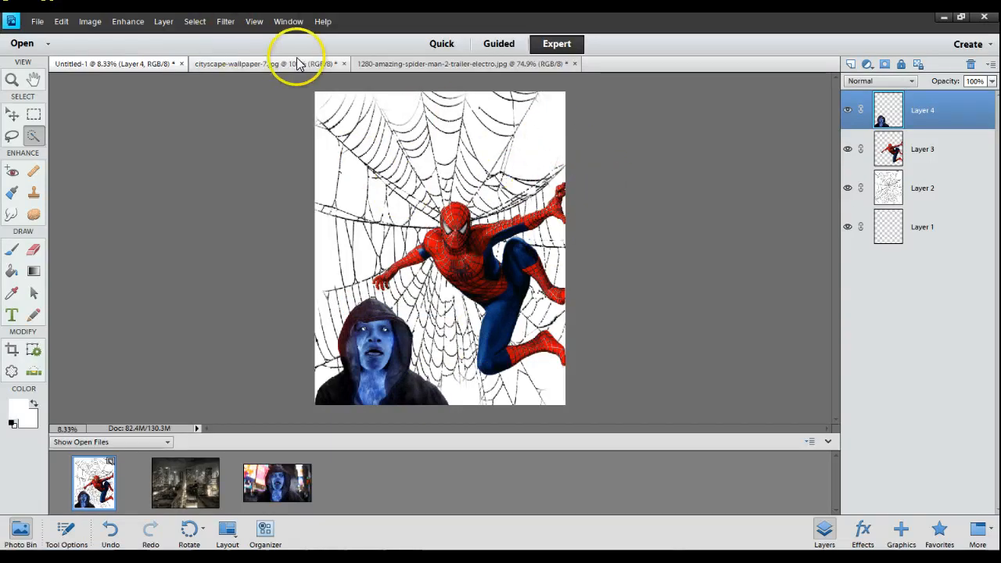
Close the electro picture and select the entire cityscape-wallpaper-7.jpg image with the Rectangular Marquee tool
click(402, 64)
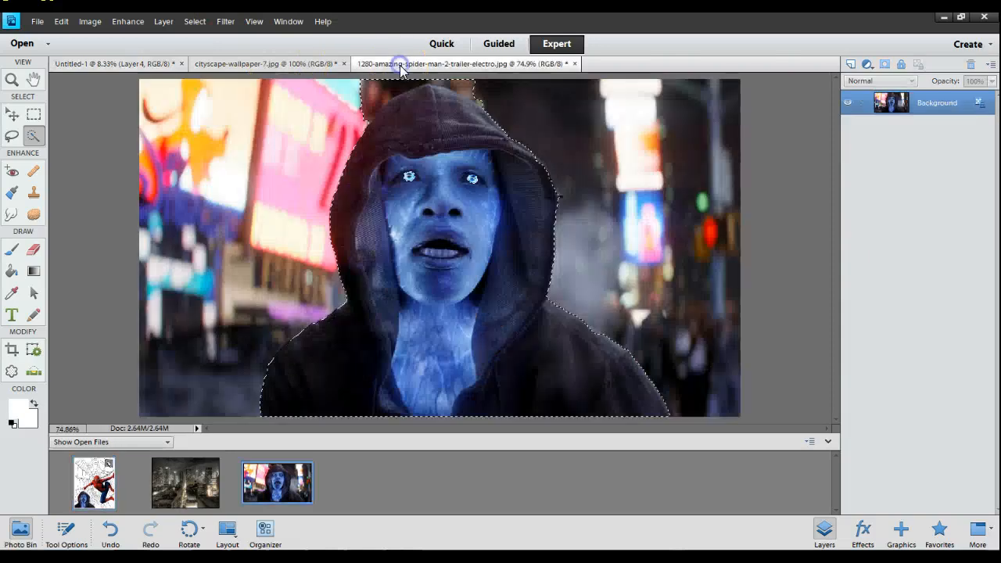
click(575, 64)
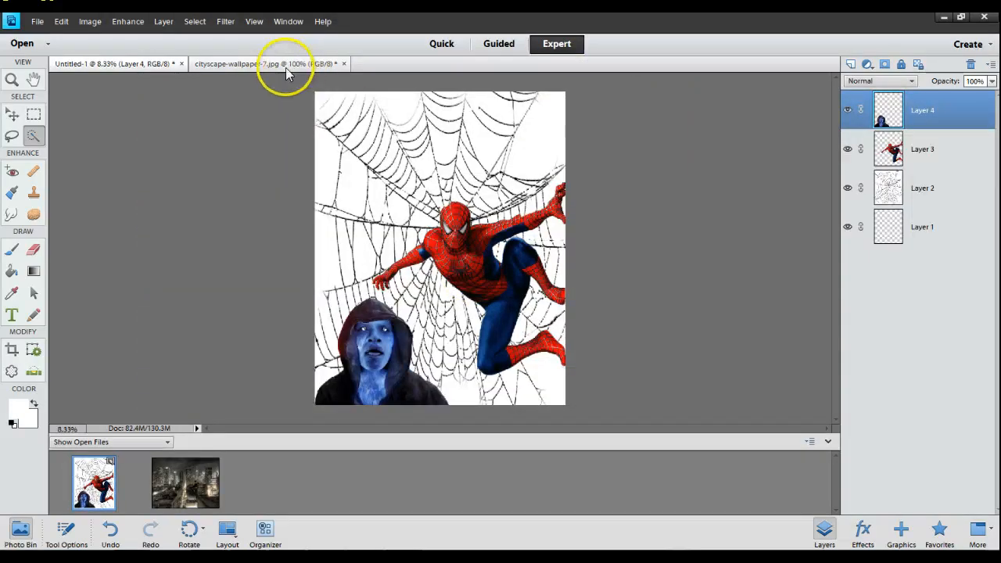
click(258, 64)
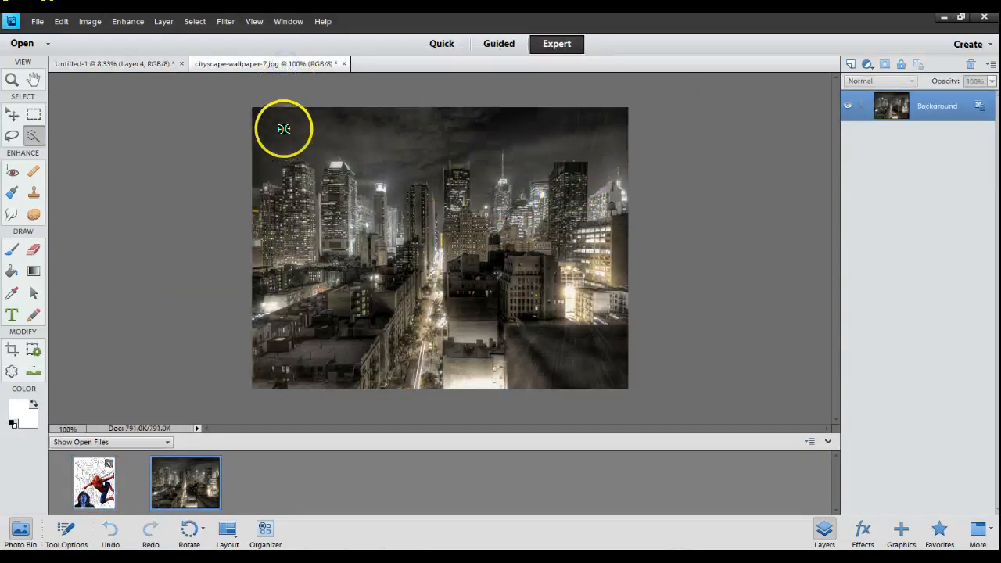
click(33, 114)
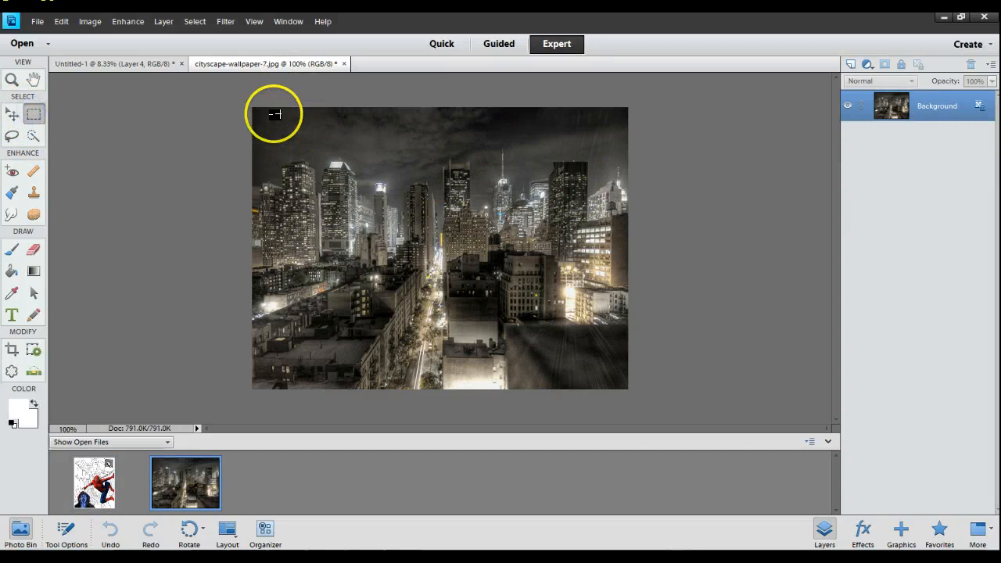
drag(254, 109, 449, 326)
drag(584, 353, 630, 390)
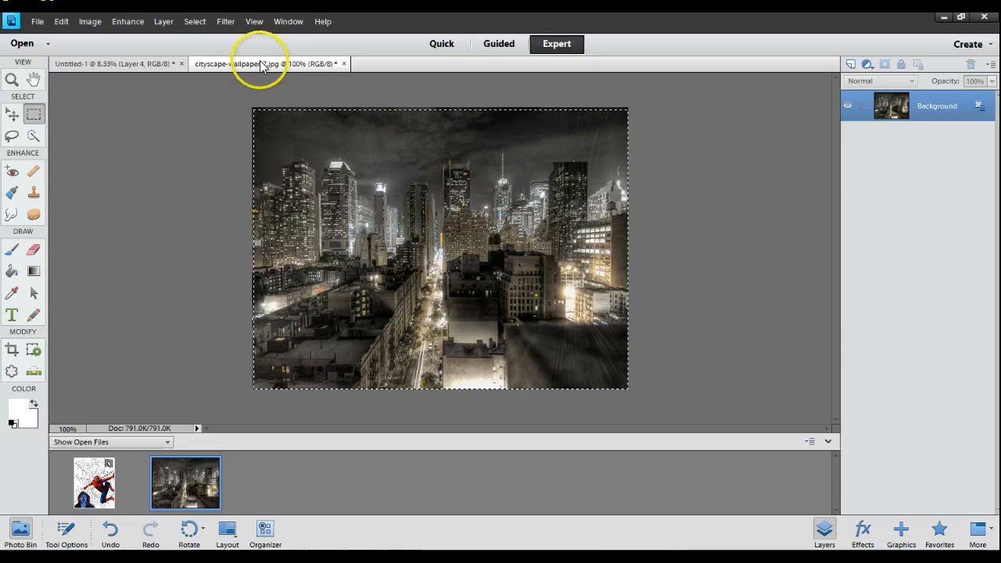
Paste the copied cityscape into a new layer above the hooded figure in the poster
click(130, 63)
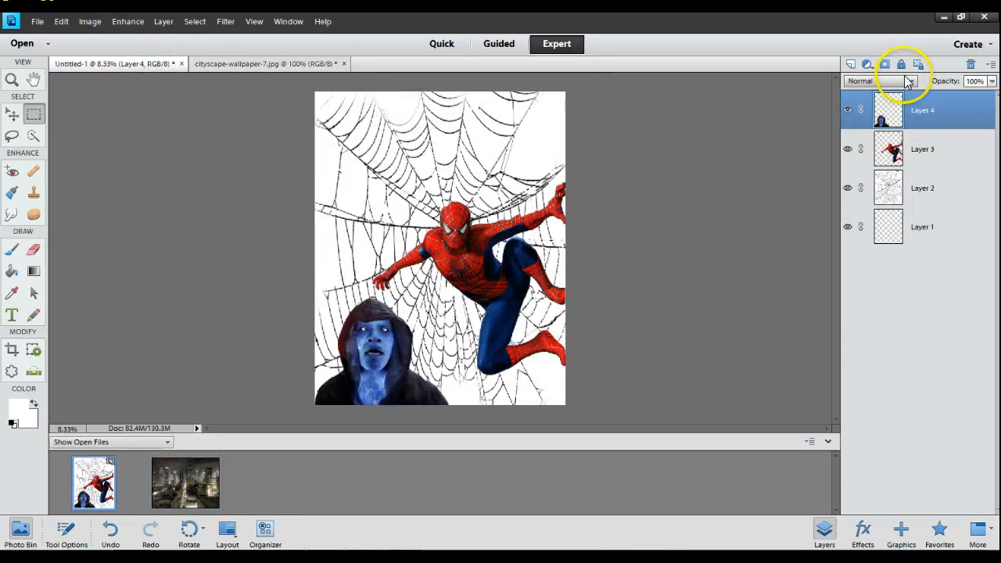
click(851, 64)
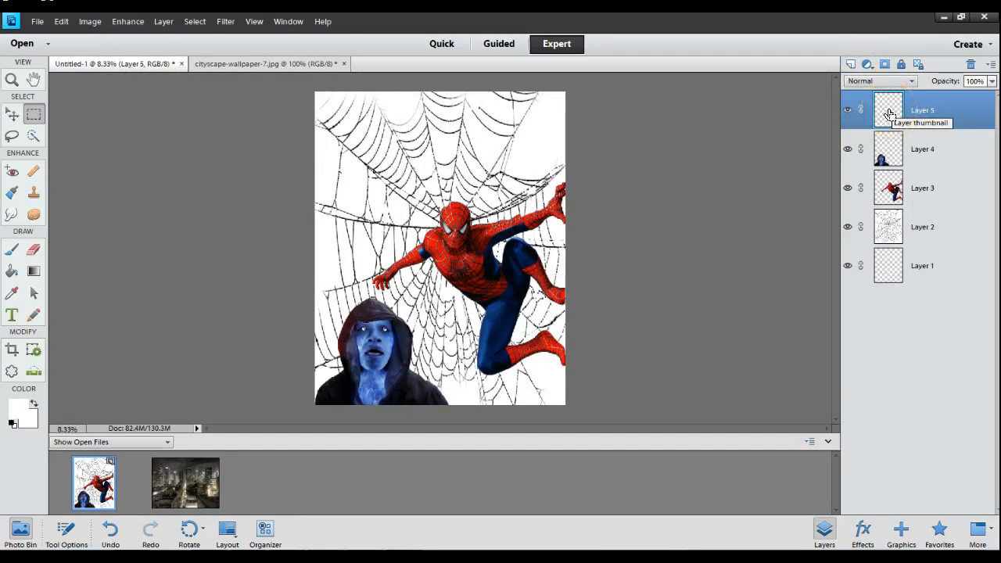
key(ctrl+v)
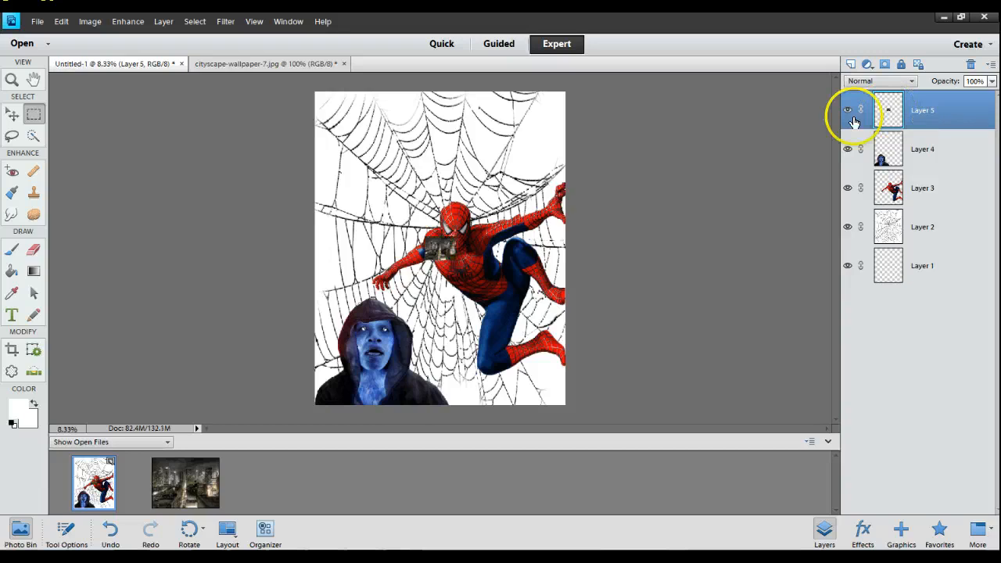
Free-transform the cityscape on Layer 5, enlarging it until it covers the entire poster
drag(423, 243, 444, 248)
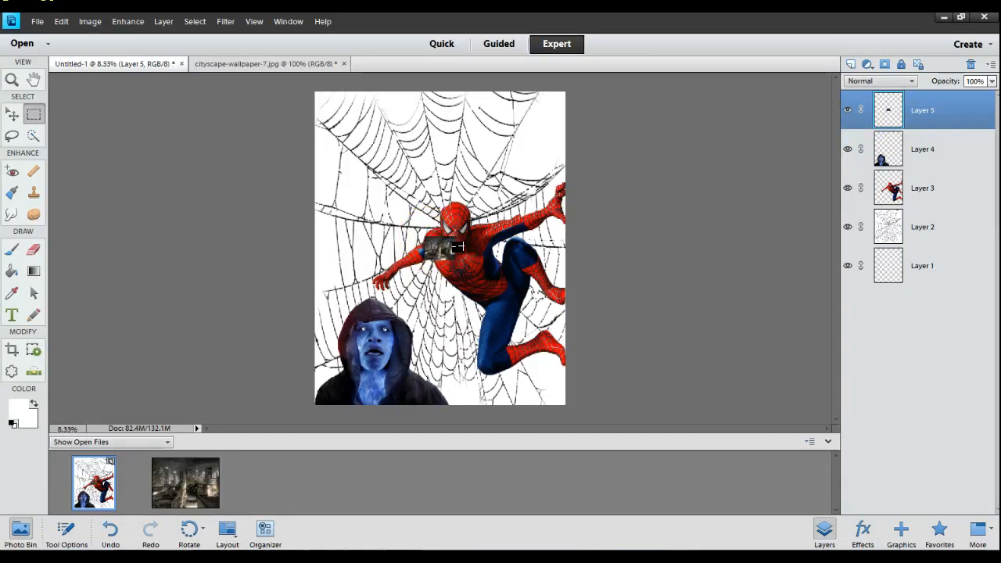
key(ctrl+t)
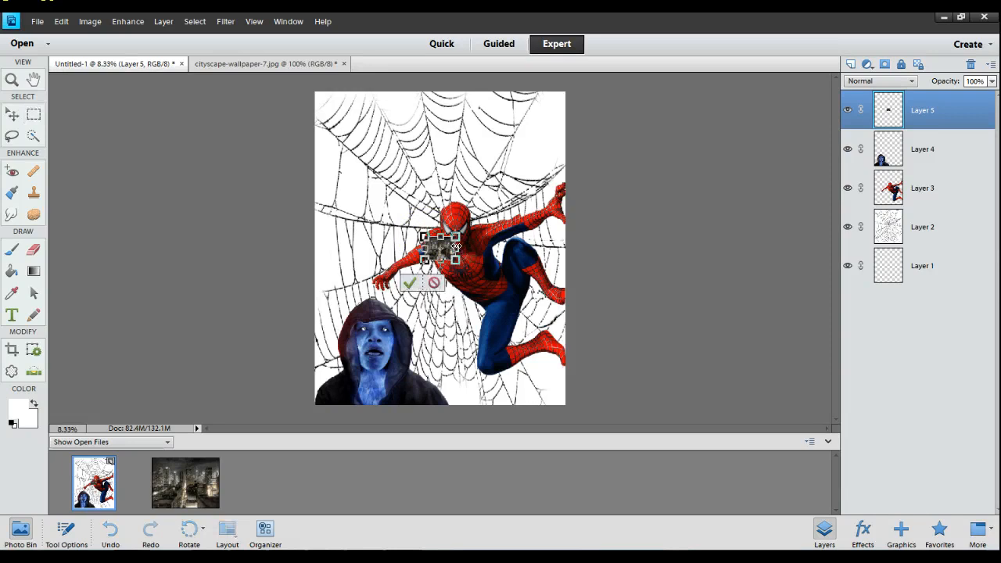
drag(423, 235, 317, 156)
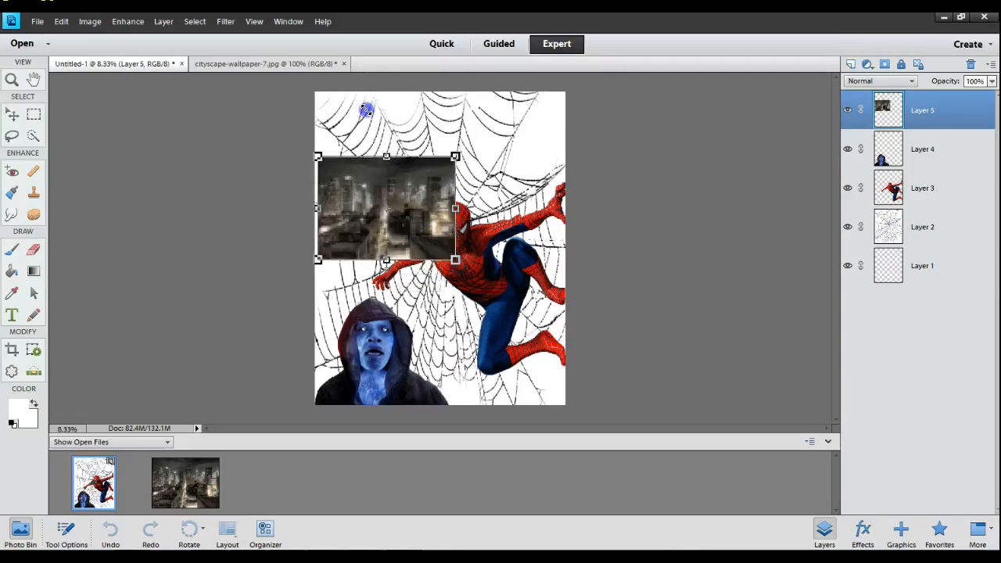
drag(367, 110, 366, 108)
drag(455, 259, 597, 365)
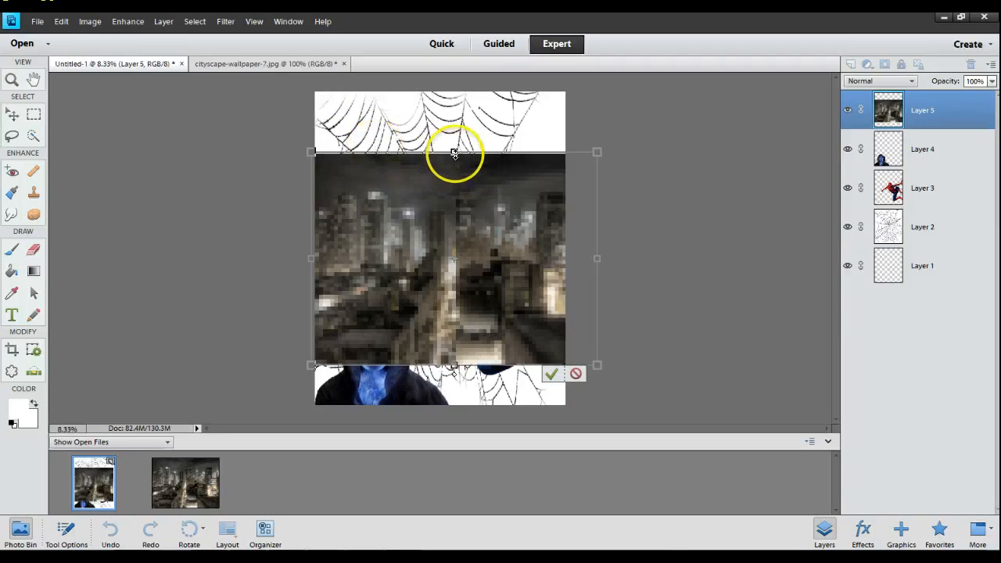
drag(455, 153, 454, 146)
drag(310, 148, 293, 83)
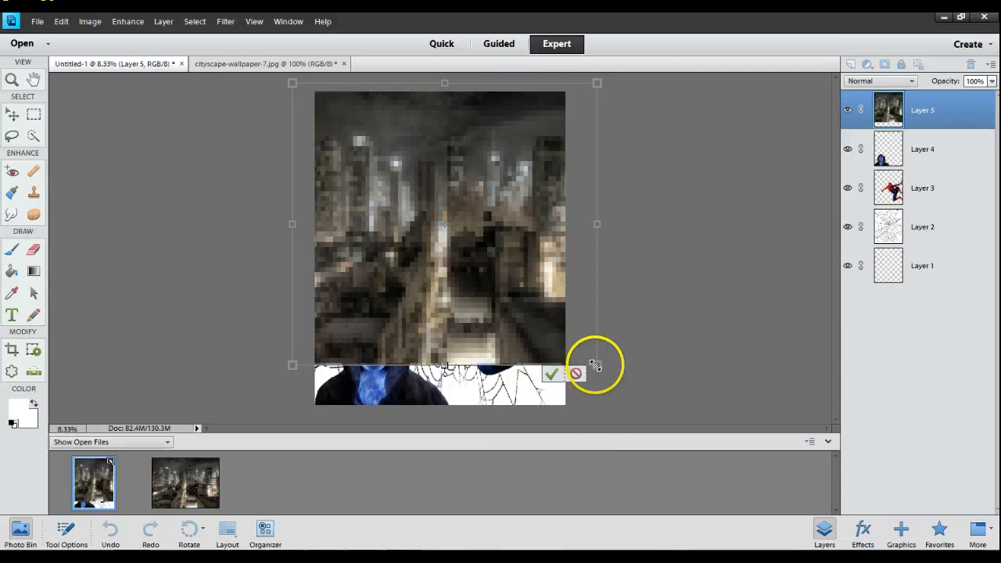
drag(595, 365, 613, 408)
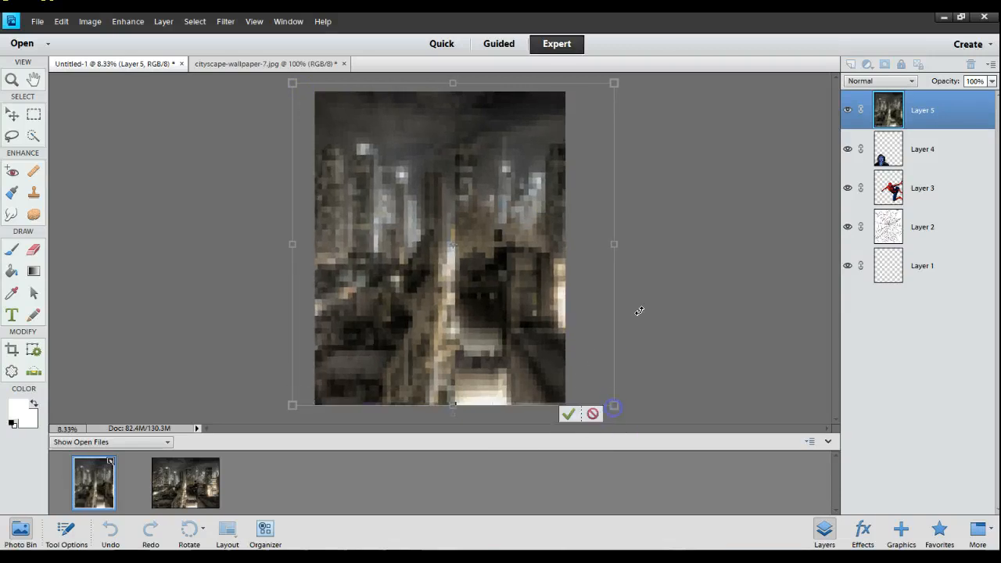
click(568, 416)
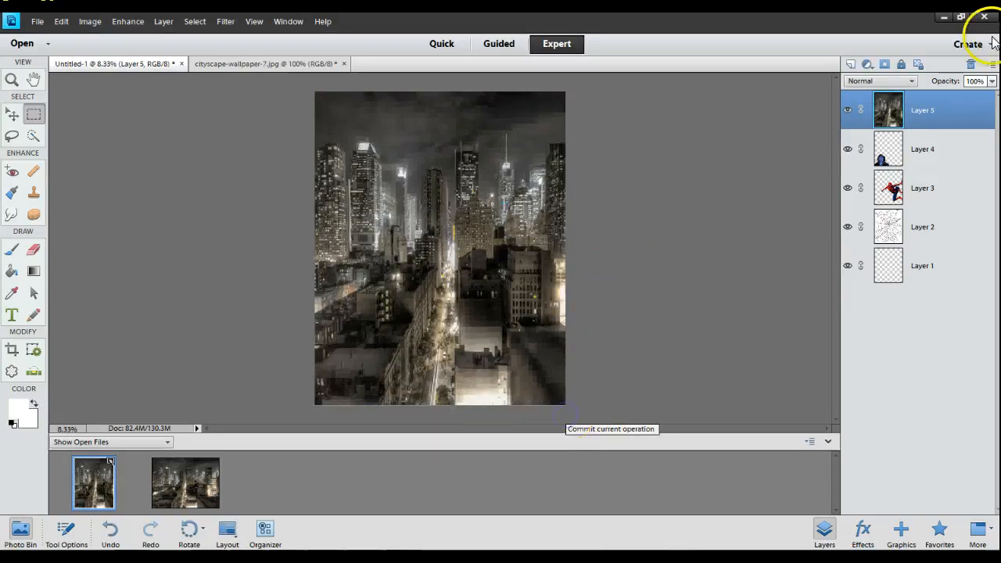
Reduce the cityscape layer's opacity to 66% and move it below Spider-Man's Layer 3, directly above the spider web layer
click(992, 81)
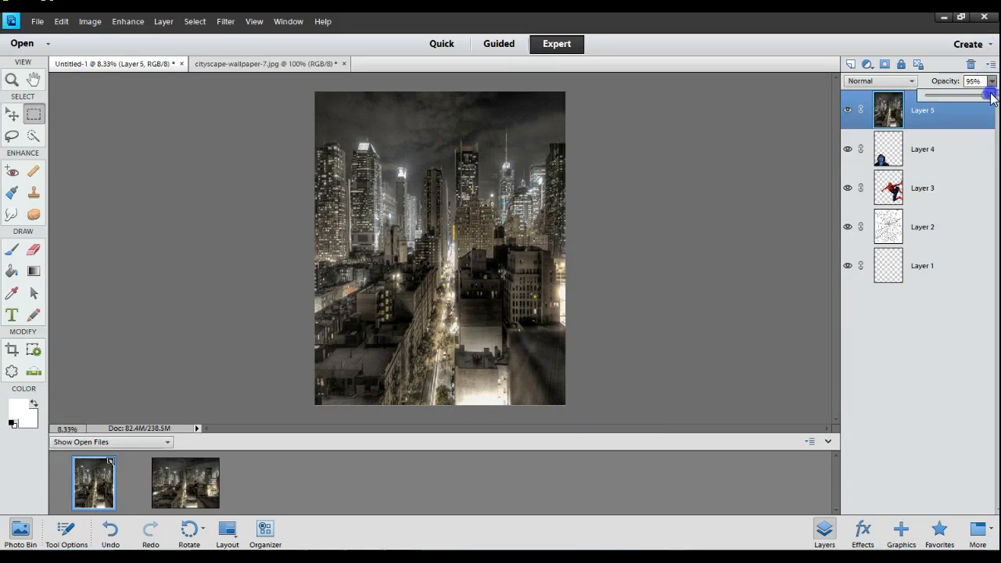
drag(991, 95, 966, 97)
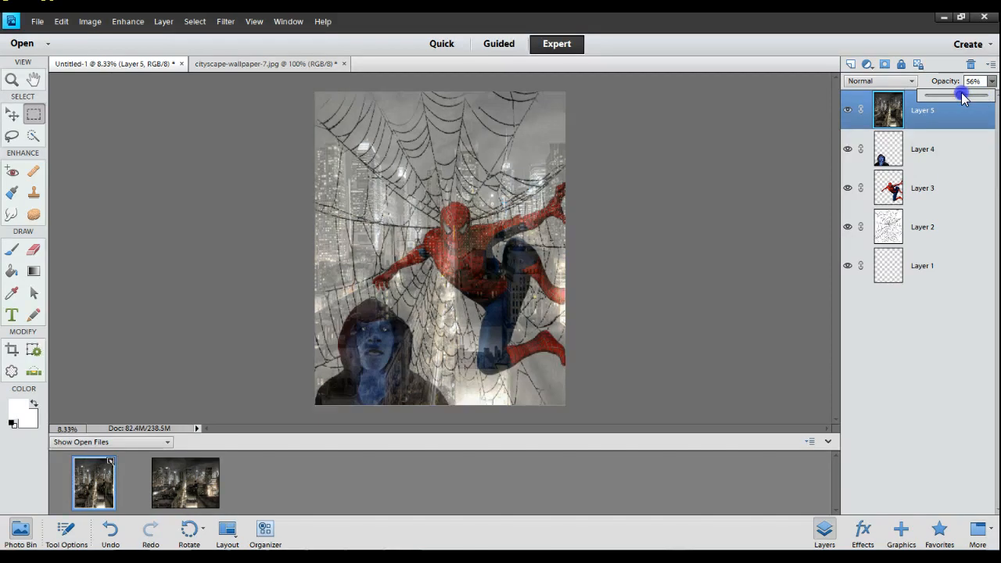
drag(966, 97, 969, 97)
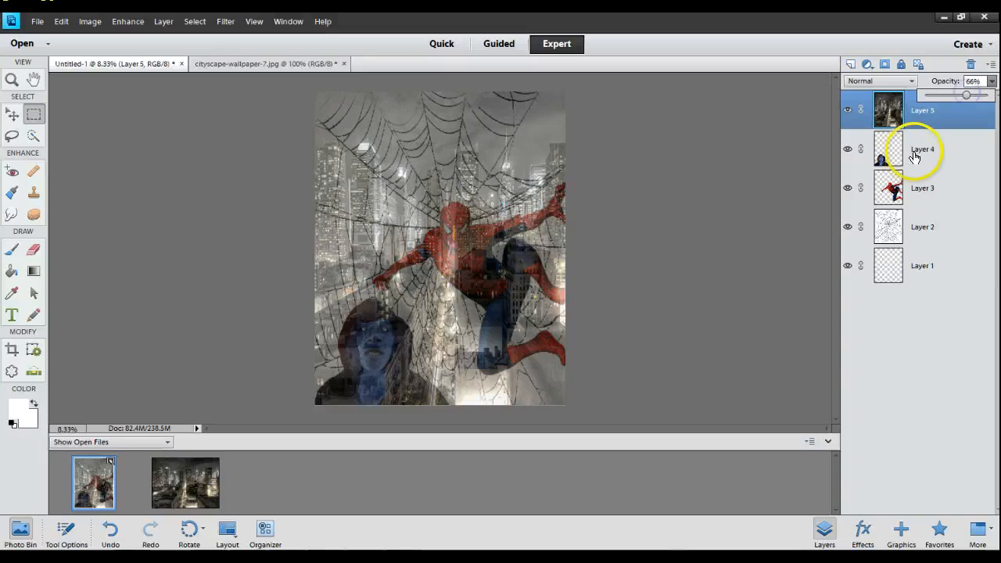
drag(897, 114, 912, 230)
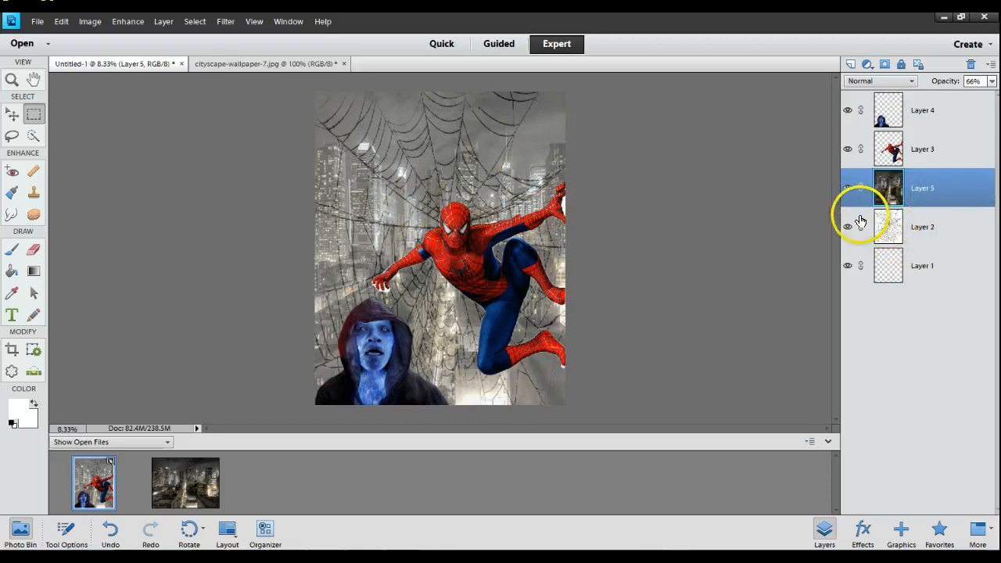
Try a lower opacity on the spider web's Layer 2 and return it to 100%
click(888, 226)
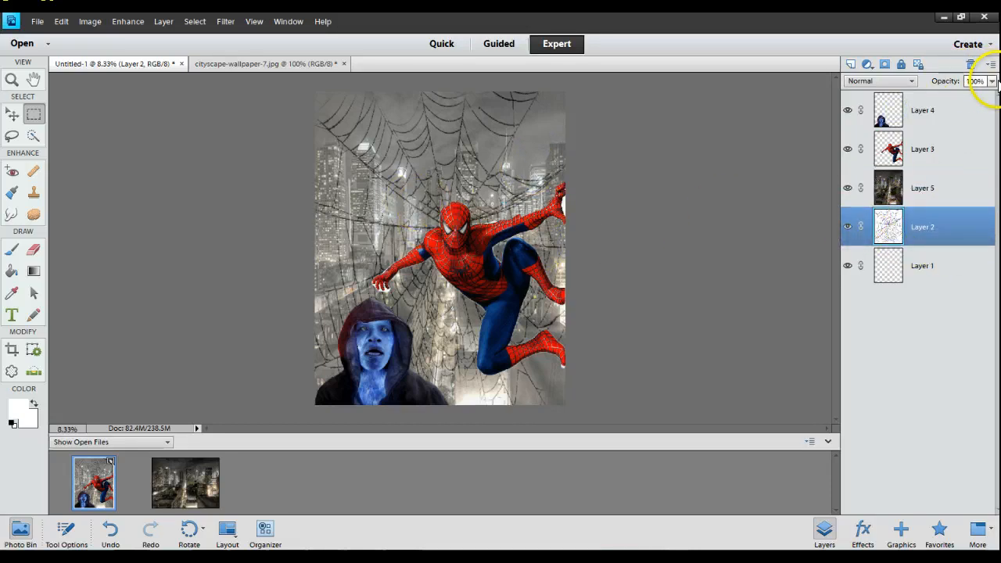
click(992, 81)
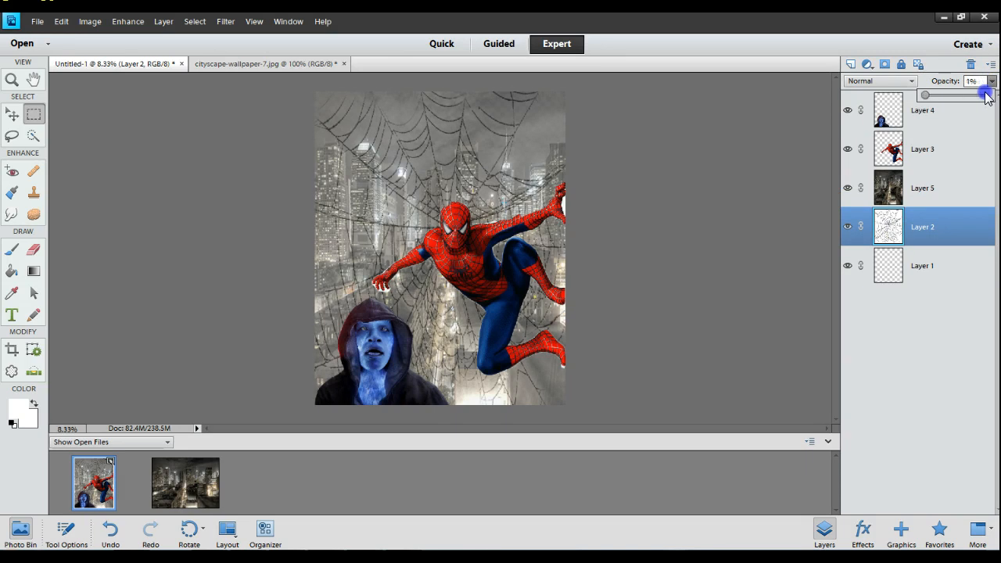
mouse_move(987, 95)
mouse_down()
mouse_move(924, 93)
mouse_move(987, 96)
mouse_up()
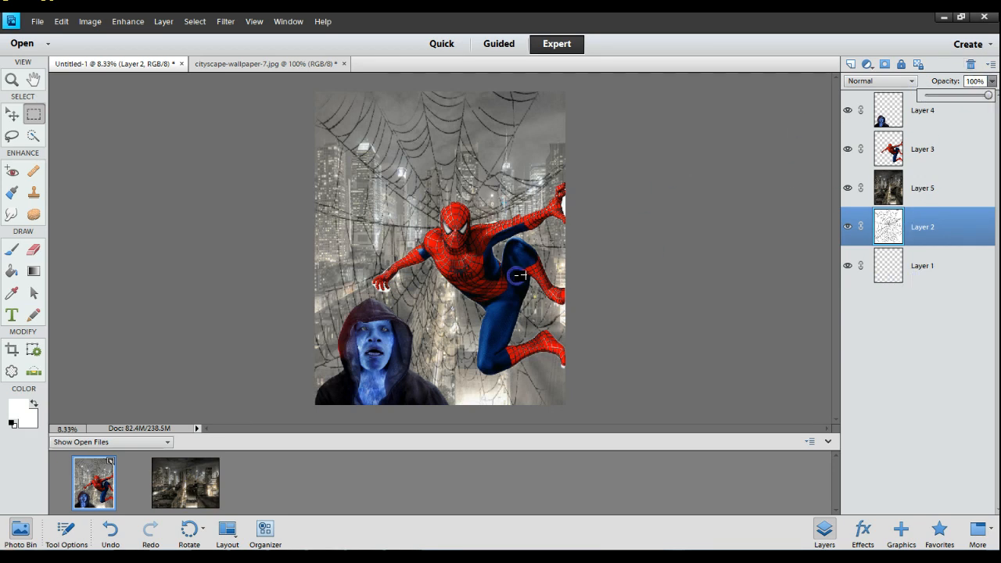
Feather the selection around Spider-Man on Layer 3 and nudge the selected figure slightly with the Move tool
drag(916, 116, 920, 153)
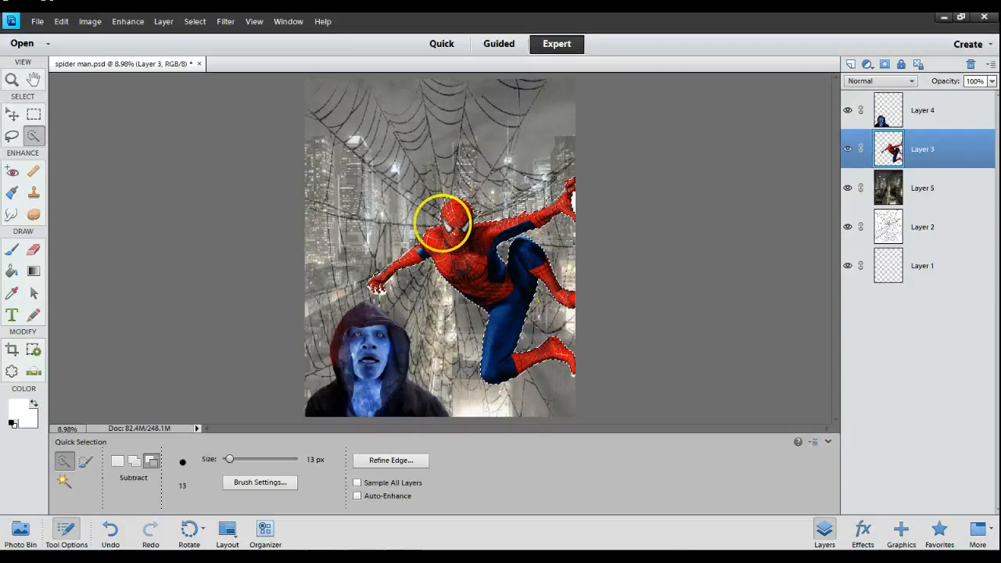
right_click(476, 269)
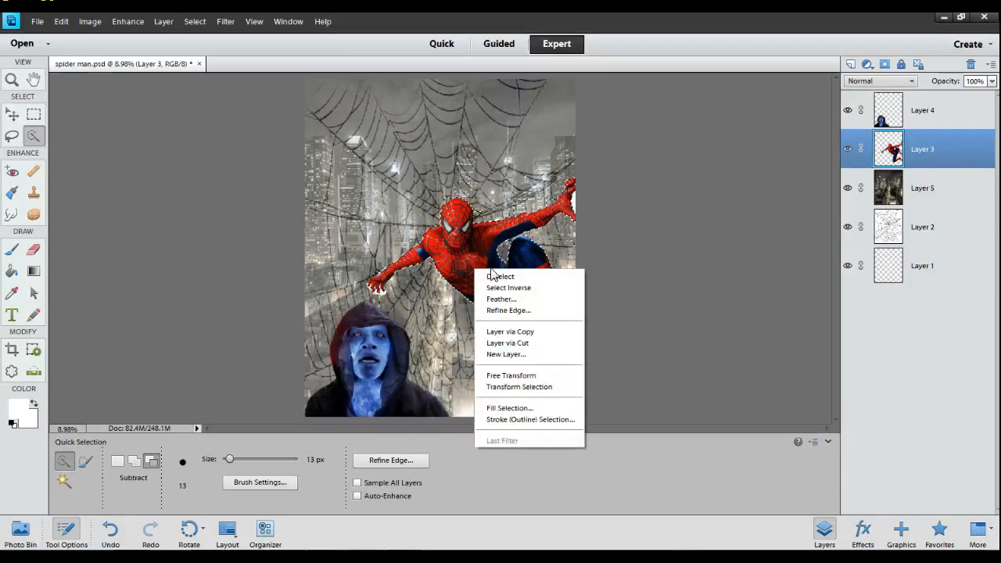
click(509, 300)
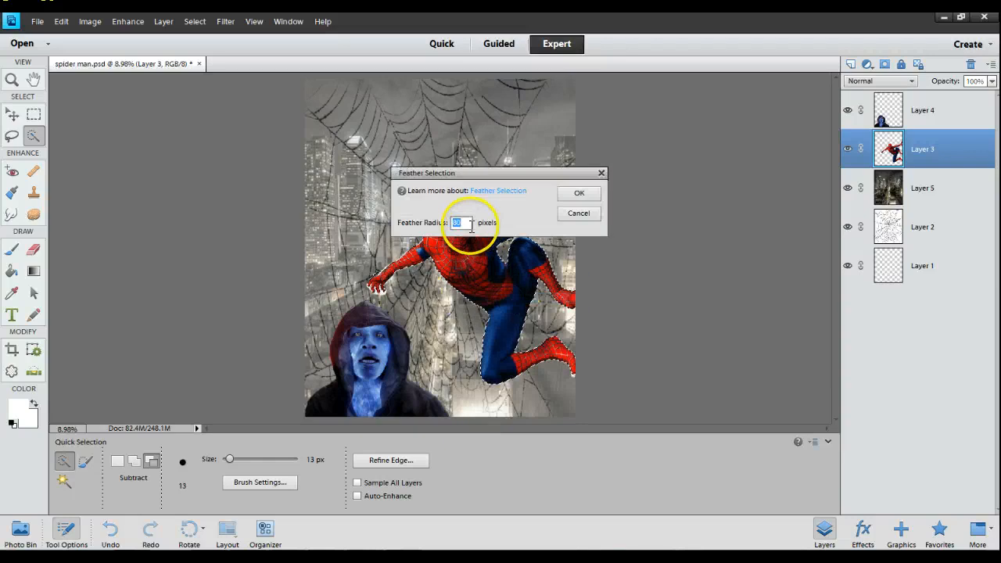
click(578, 195)
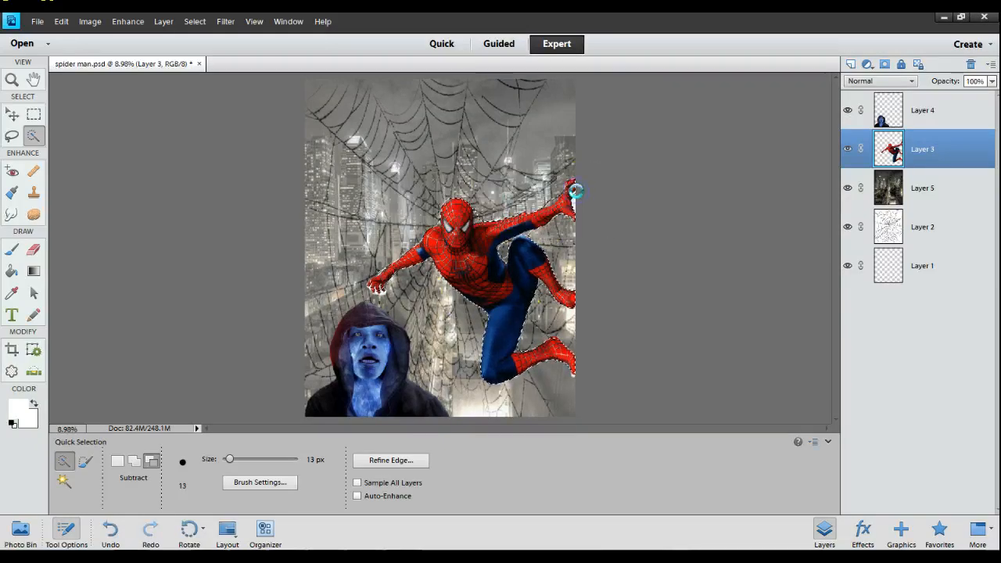
click(12, 115)
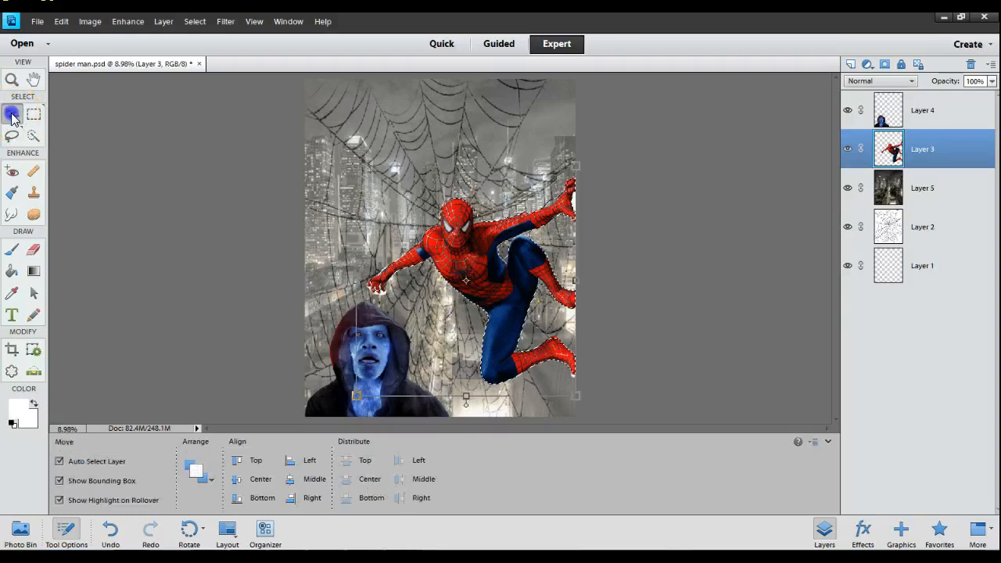
mouse_move(465, 274)
mouse_down()
mouse_move(426, 235)
mouse_move(342, 269)
mouse_move(280, 266)
mouse_move(462, 276)
mouse_up()
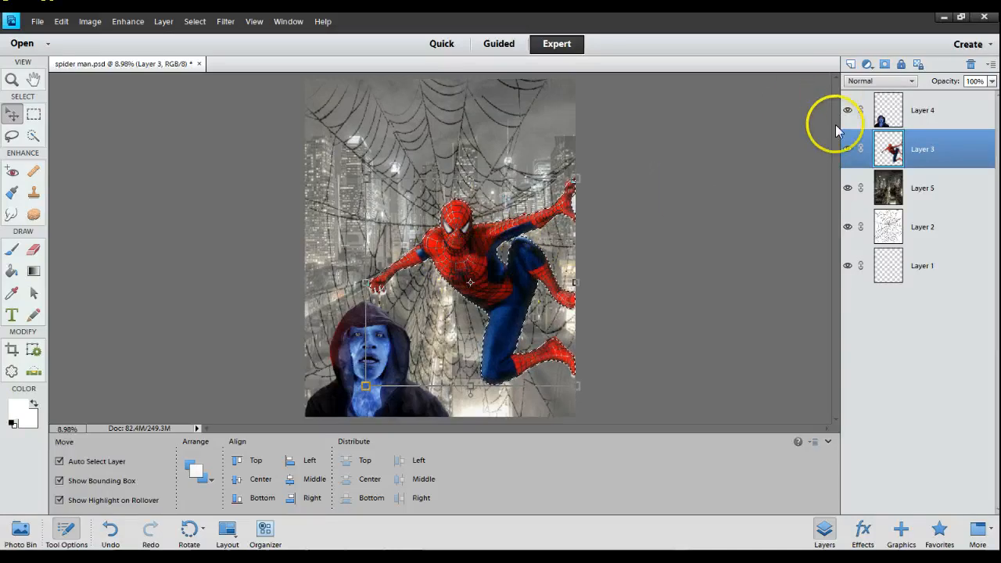
Add a new layer above Layer 3 and paste the copied Spider-Man into it
click(850, 64)
click(886, 154)
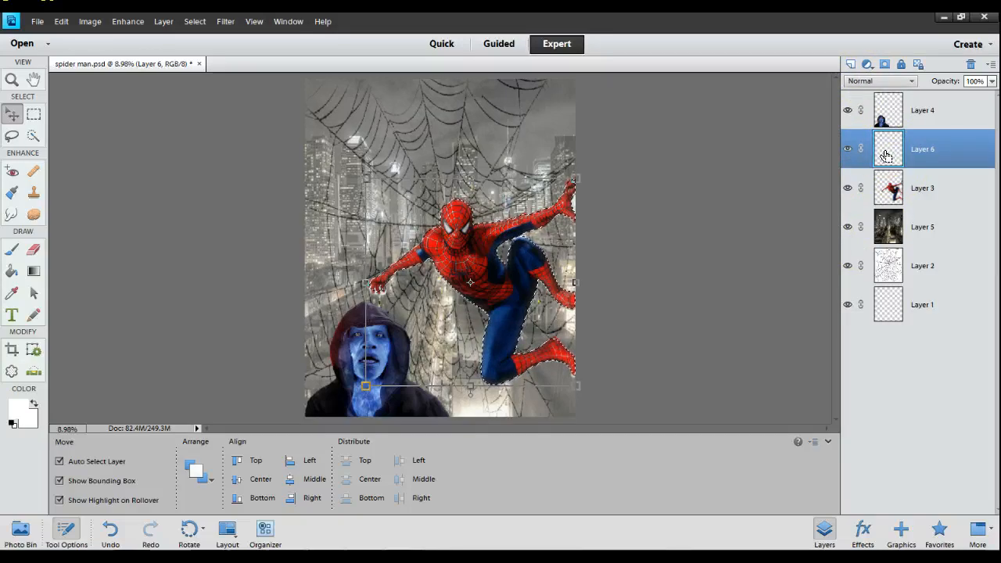
key(ctrl+p)
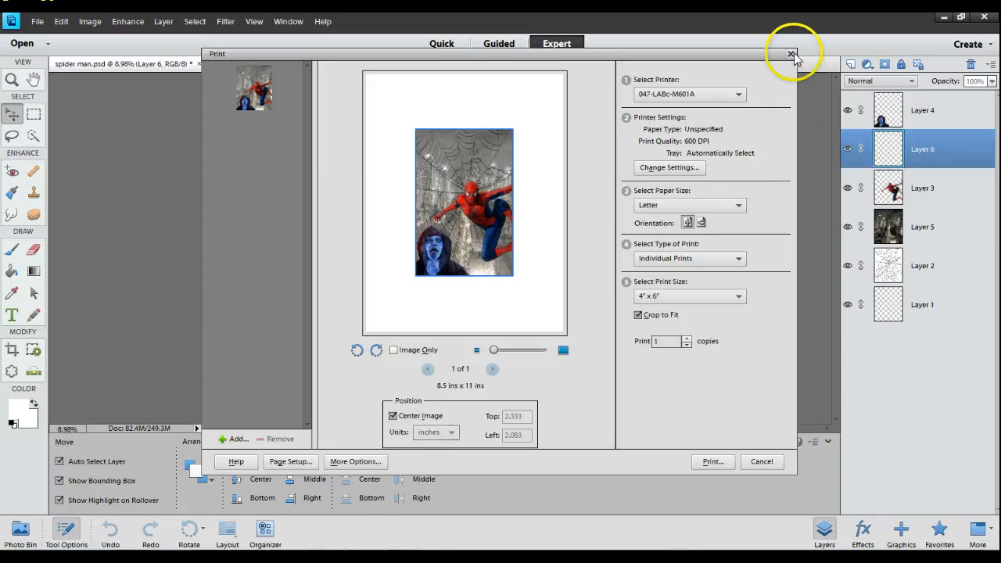
click(850, 44)
click(887, 149)
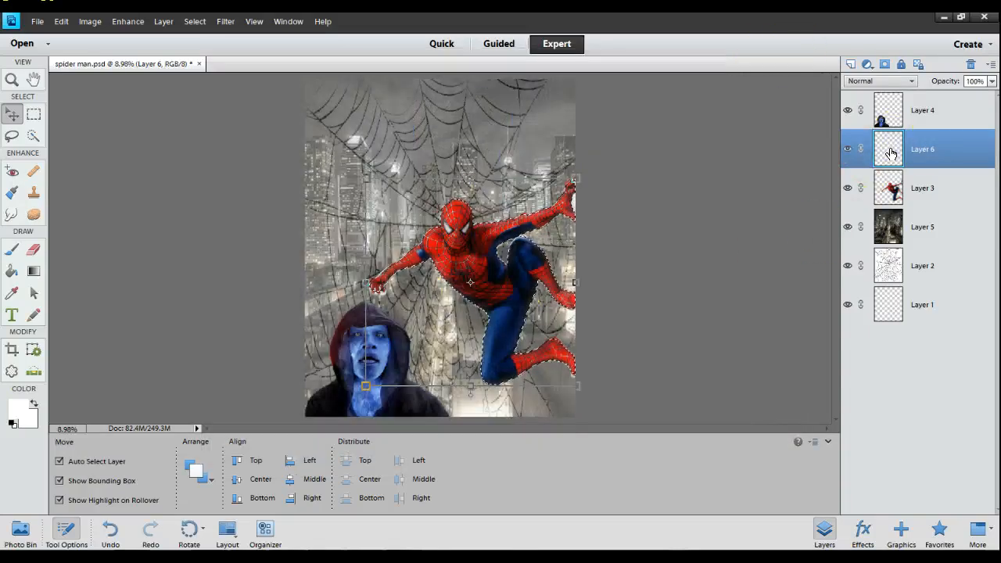
key(ctrl+v)
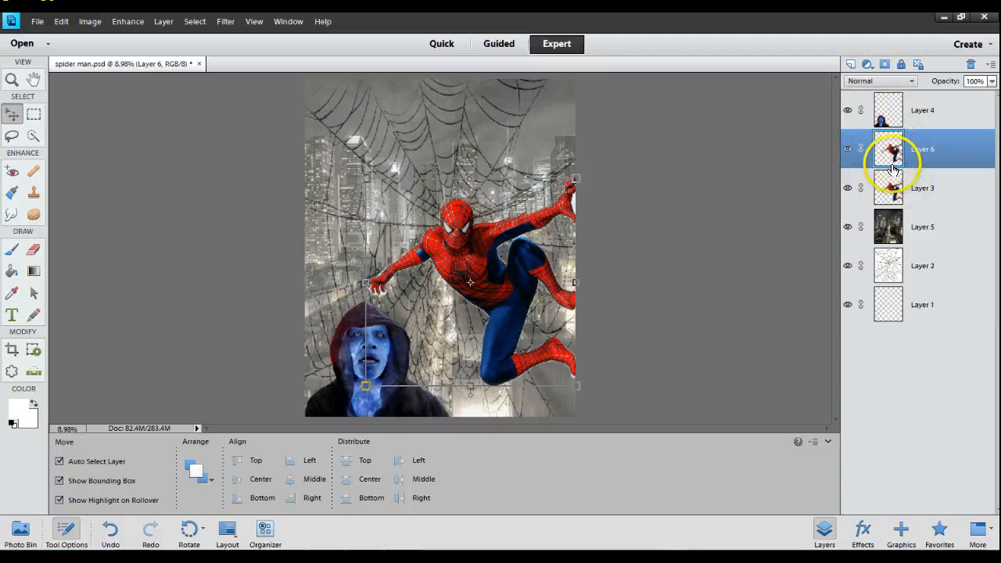
Move Layer 3 above the pasted Spider-Man copy on Layer 6 and delete Layer 6
click(894, 190)
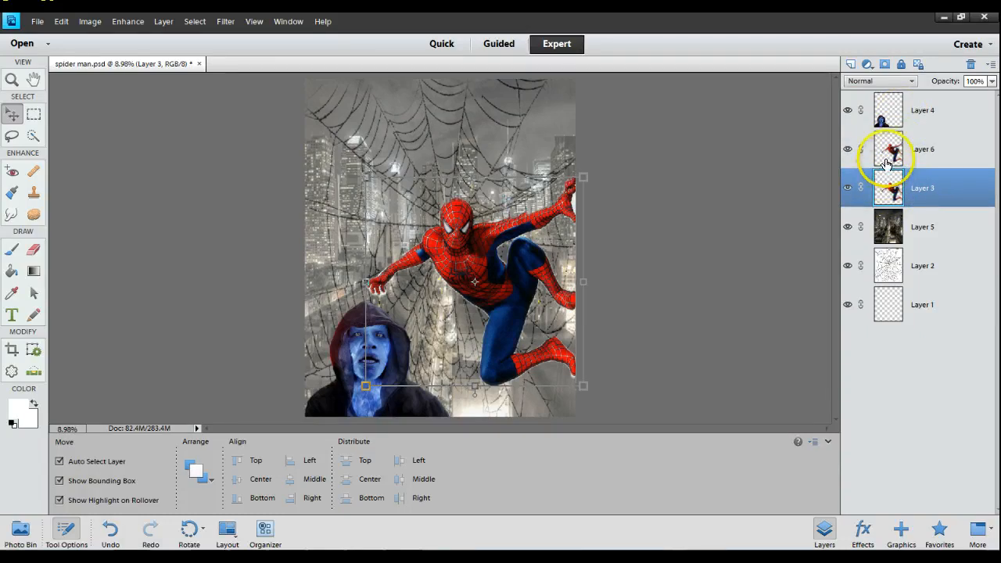
drag(894, 190, 894, 152)
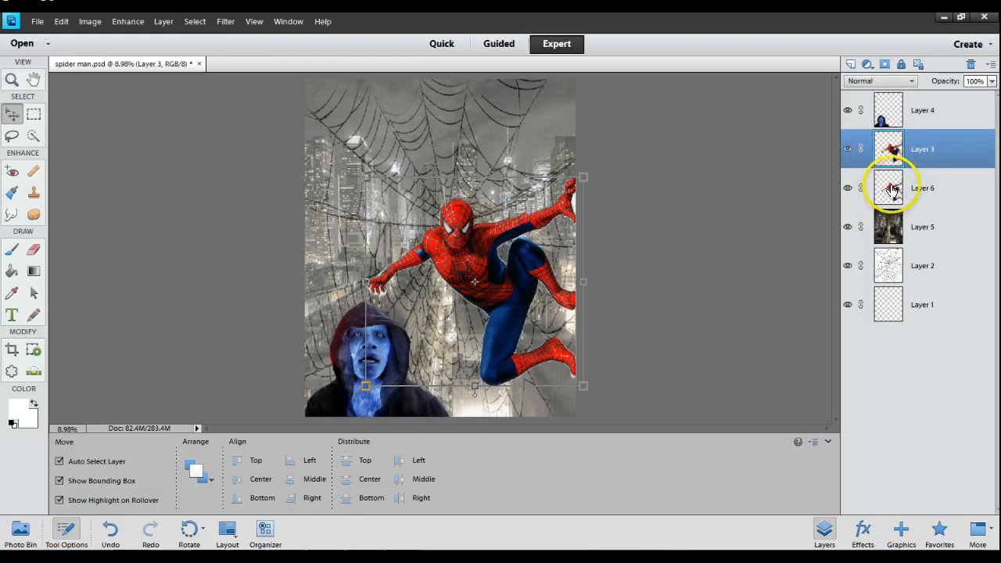
click(890, 191)
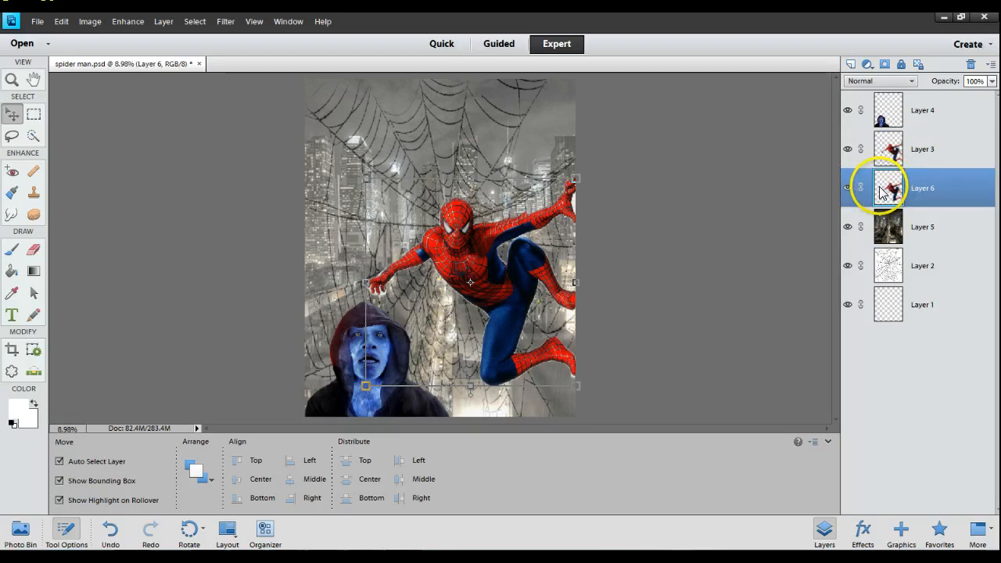
key(Delete)
click(453, 222)
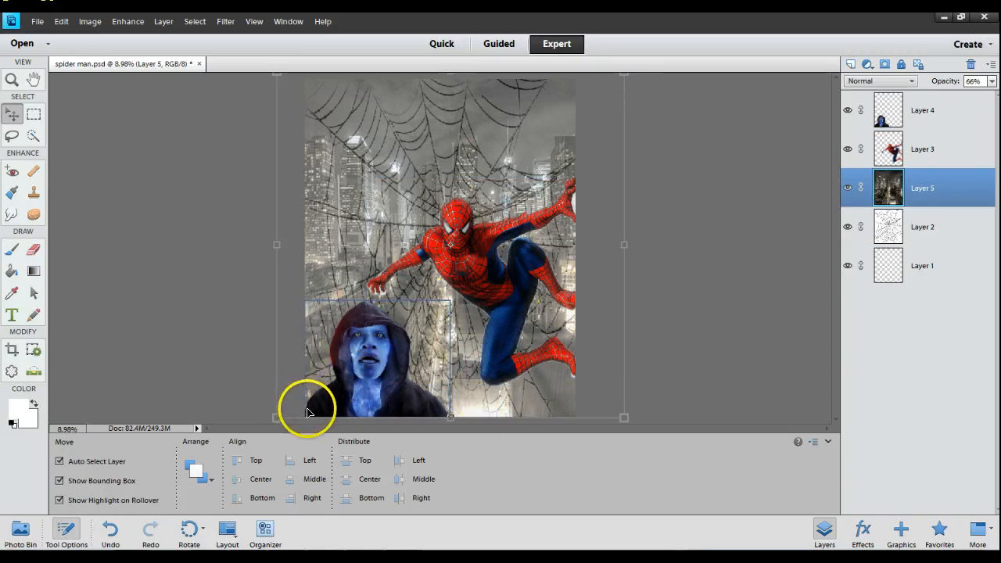
click(34, 136)
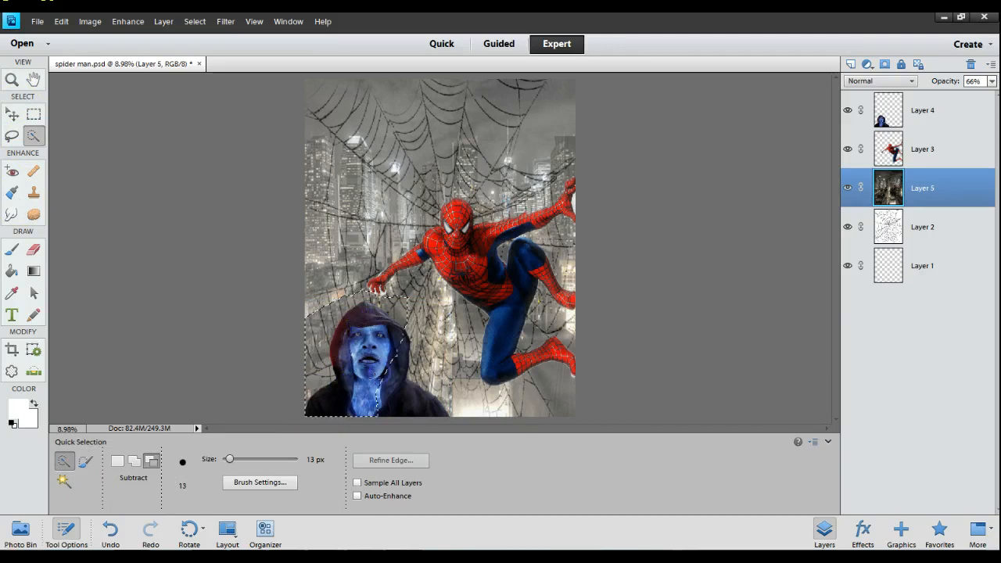
right_click(363, 209)
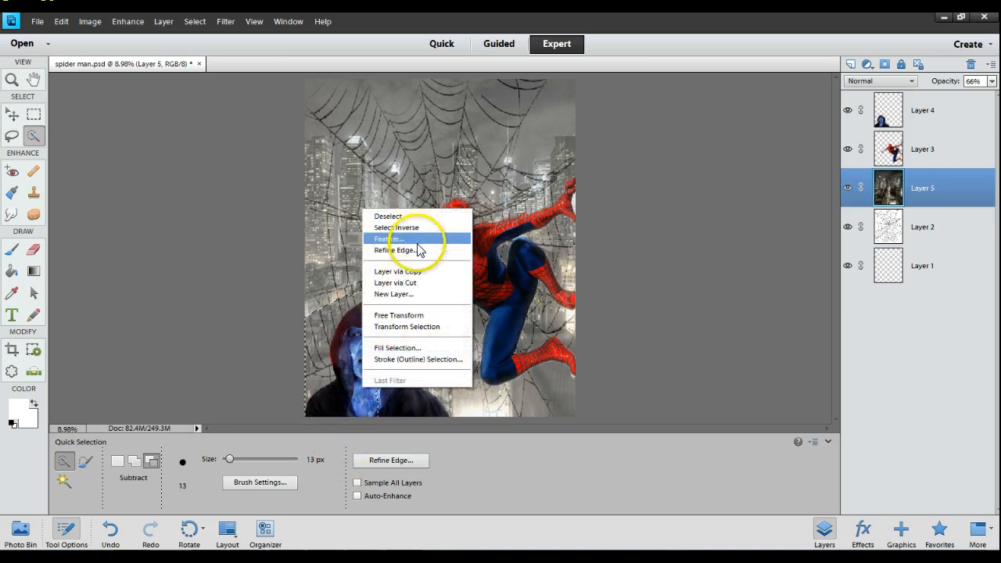
click(395, 216)
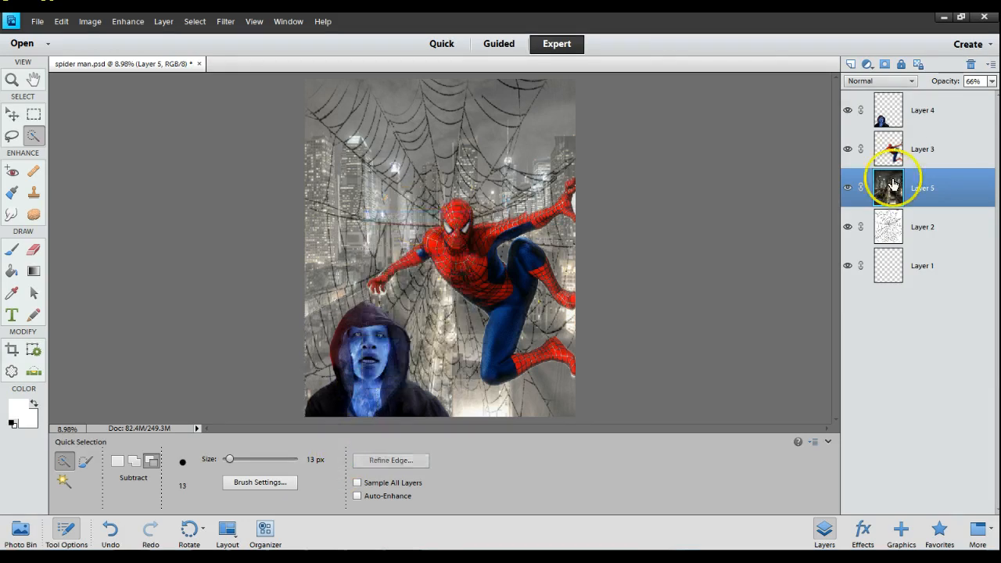
Select the hooded Electro figure on Layer 4 with Quick Selection, subtracting the surplus areas around the figure
click(888, 104)
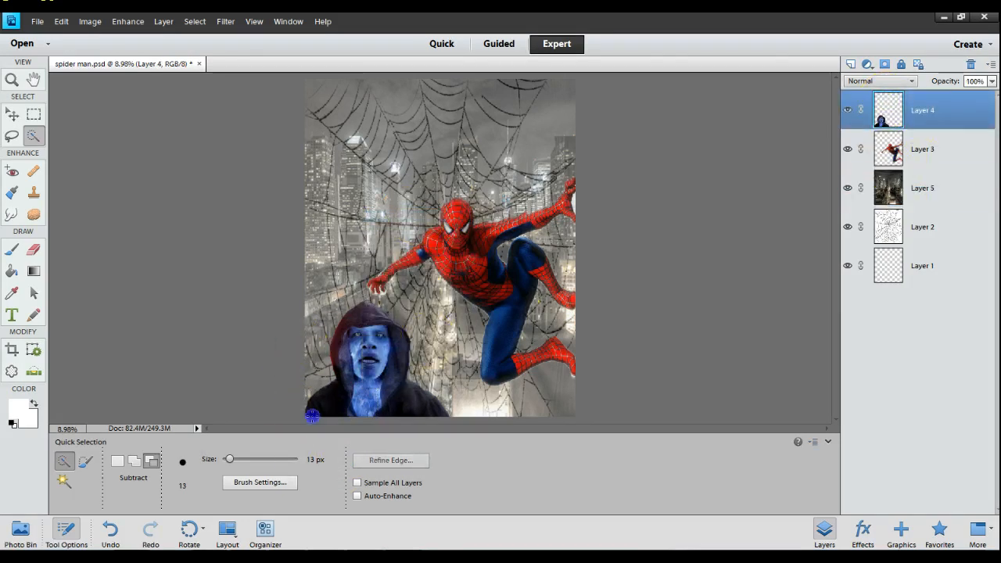
mouse_move(353, 399)
mouse_down()
mouse_move(346, 365)
mouse_move(366, 321)
mouse_up()
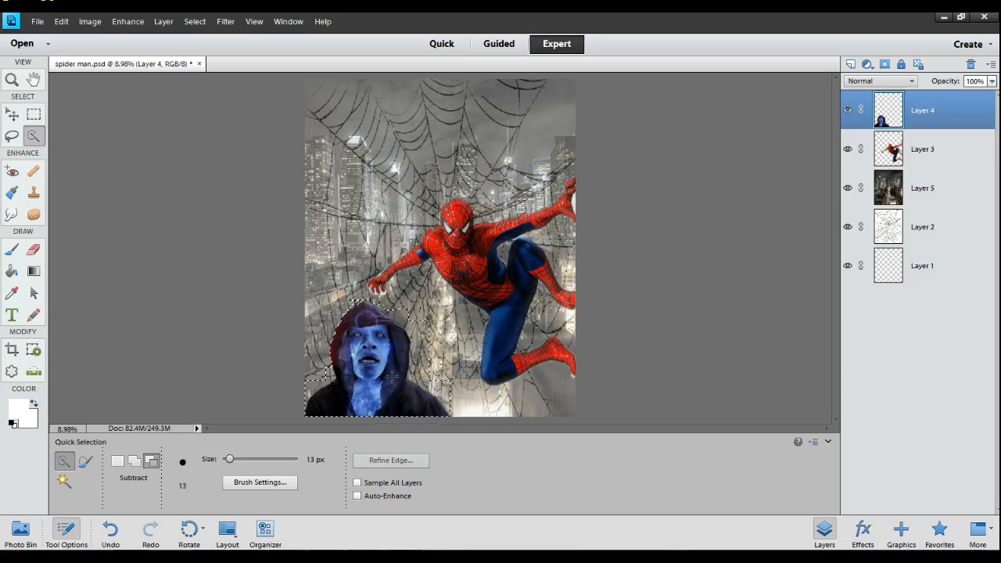
click(432, 314)
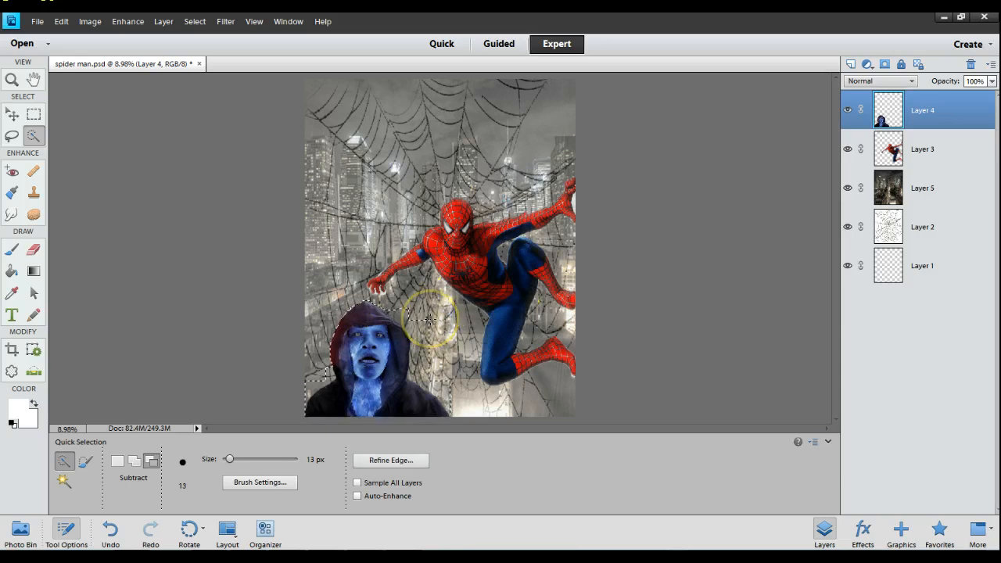
click(428, 319)
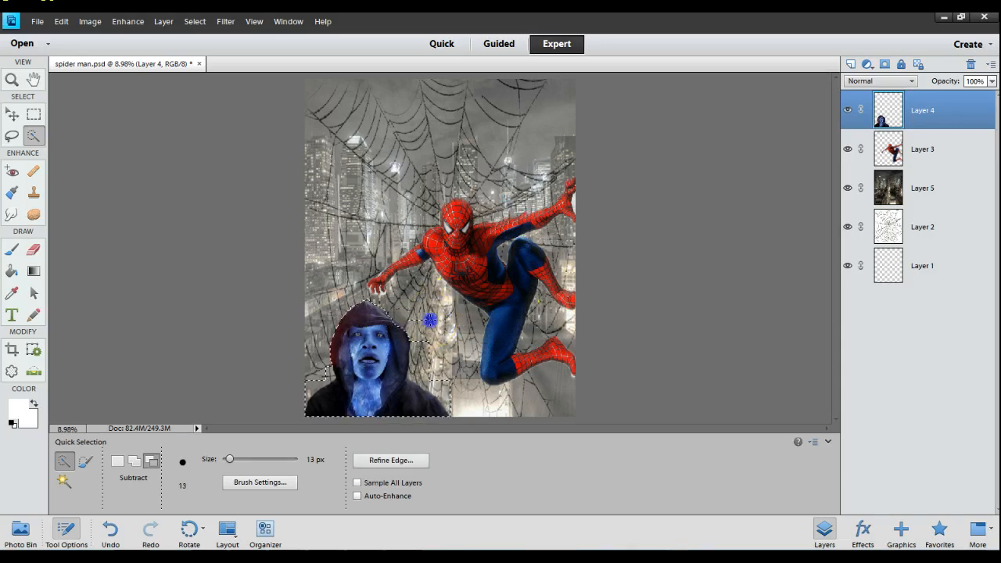
mouse_move(429, 319)
mouse_down()
mouse_move(430, 376)
mouse_move(435, 347)
mouse_move(427, 340)
mouse_up()
click(440, 394)
drag(305, 381, 306, 380)
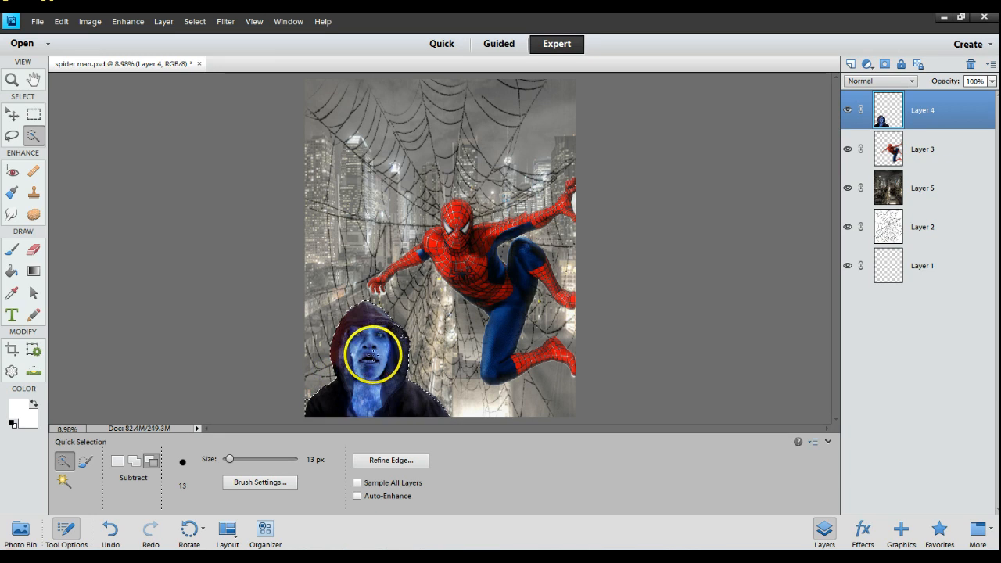
Feather the selection around Electro by 20 pixels
right_click(391, 338)
click(420, 375)
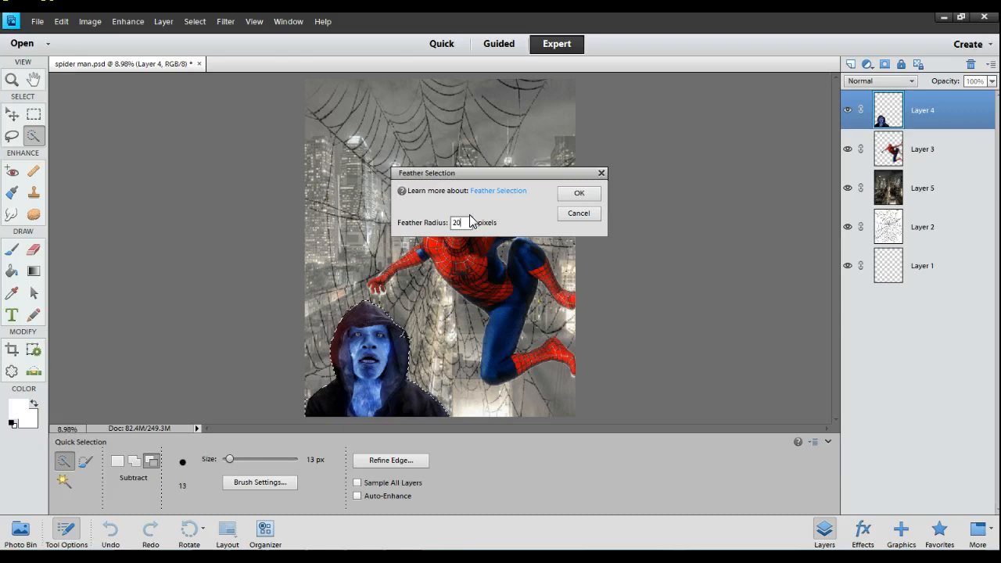
click(579, 193)
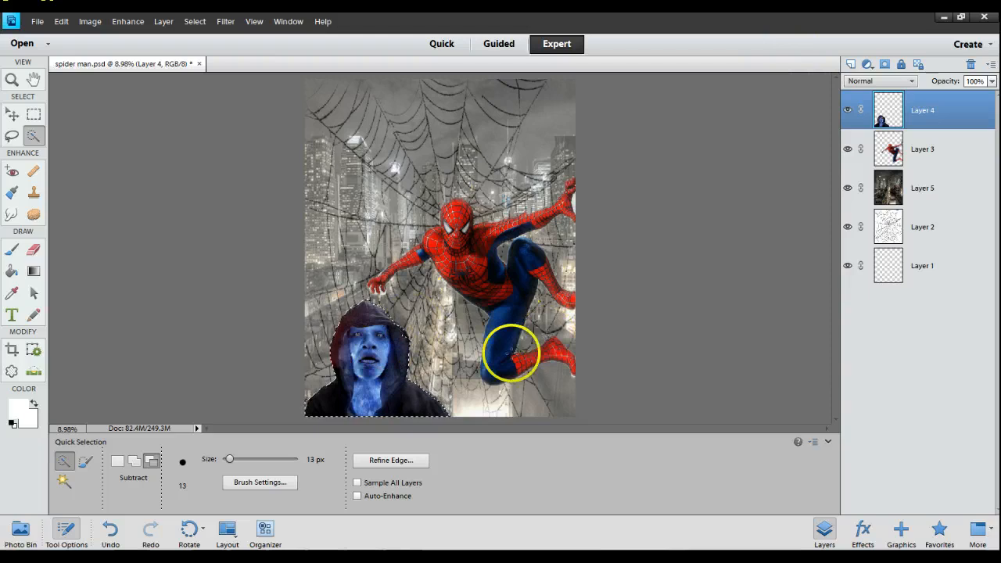
Nudge the selected Electro figure slightly with the Move tool and clear the selection
click(12, 115)
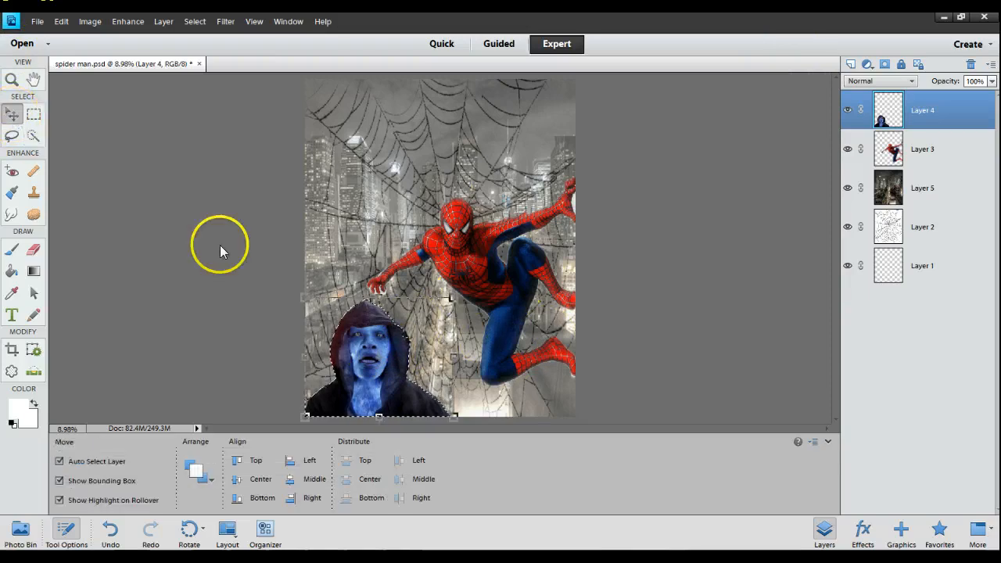
mouse_move(367, 362)
mouse_down()
mouse_move(414, 362)
mouse_move(375, 361)
mouse_up()
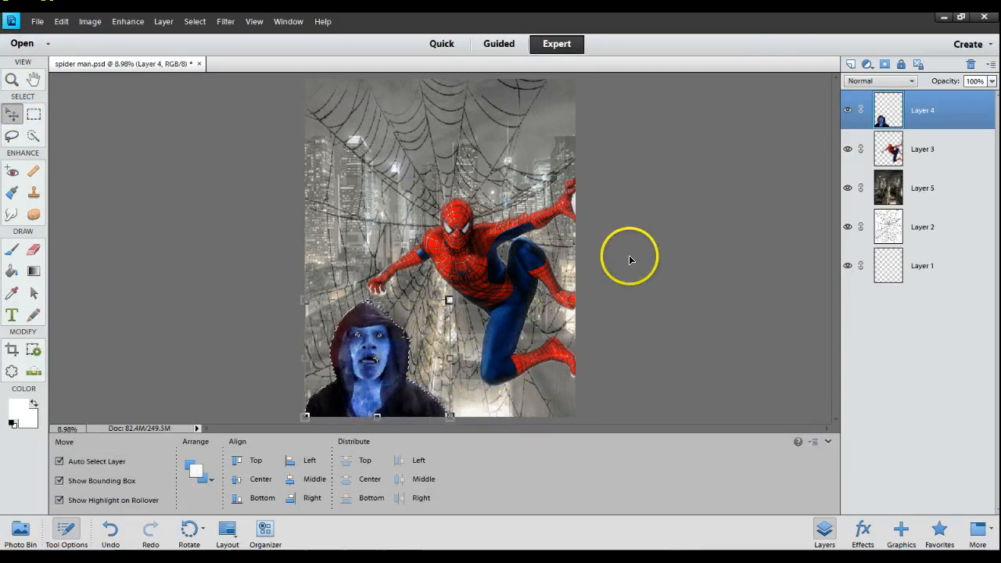
click(767, 332)
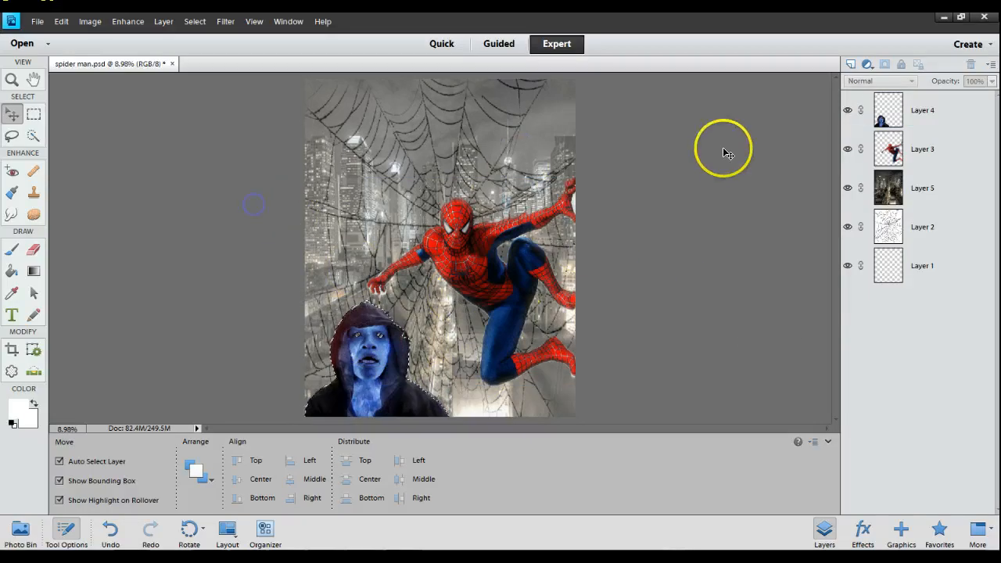
click(195, 21)
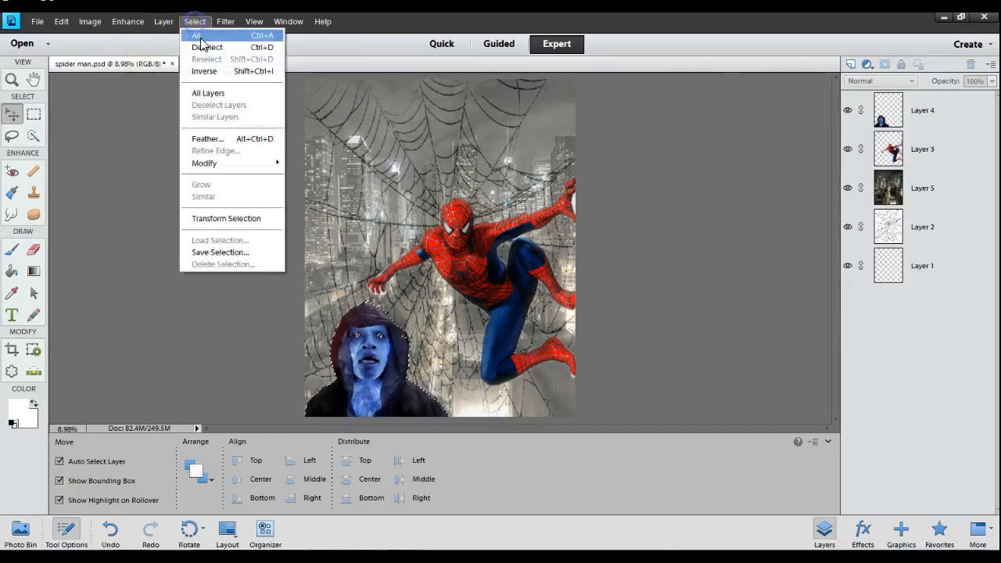
click(199, 44)
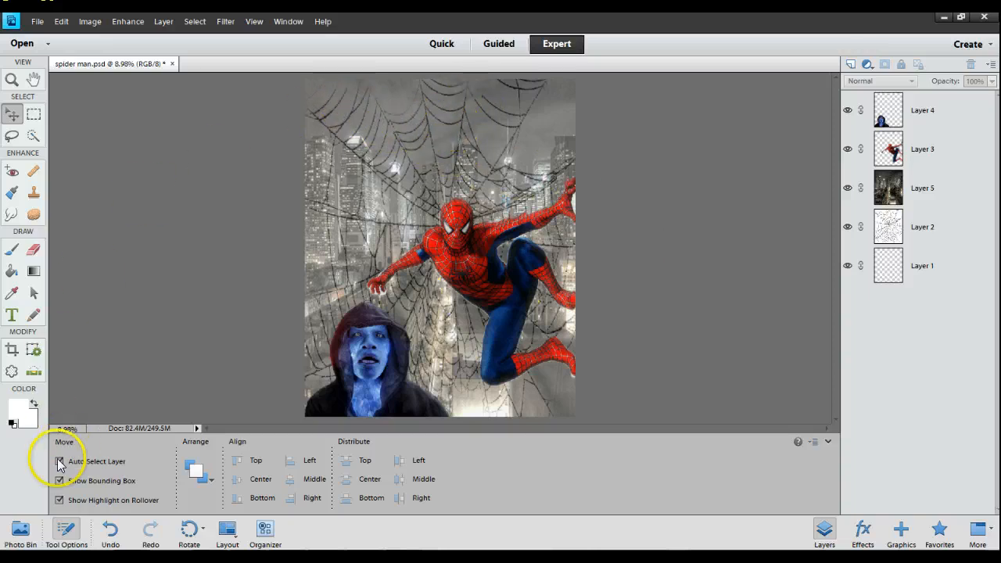
Add the red title "The Amazing Spider Man 2" in MS PGothic, in a horizontal text box near the poster's upper edge
click(10, 317)
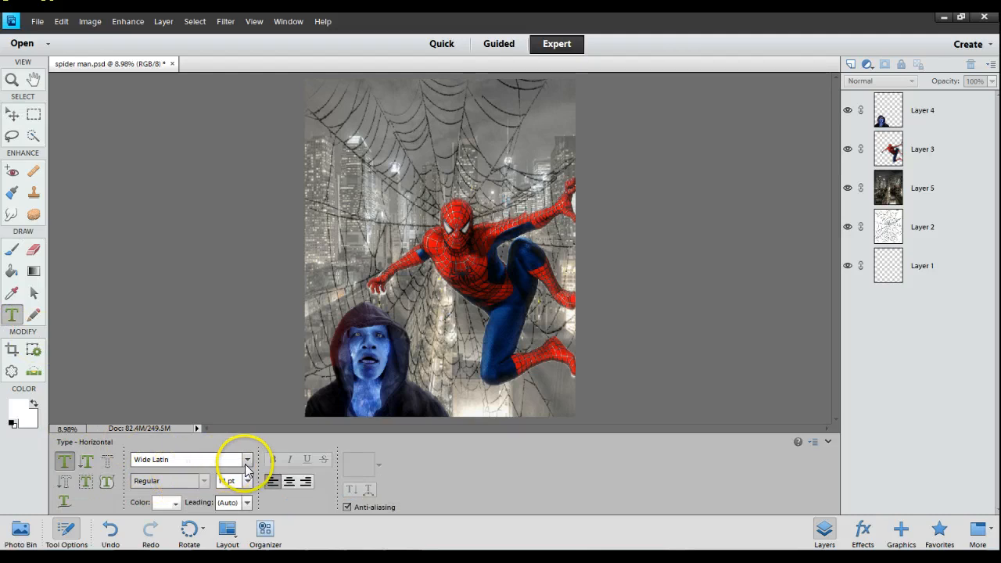
click(247, 461)
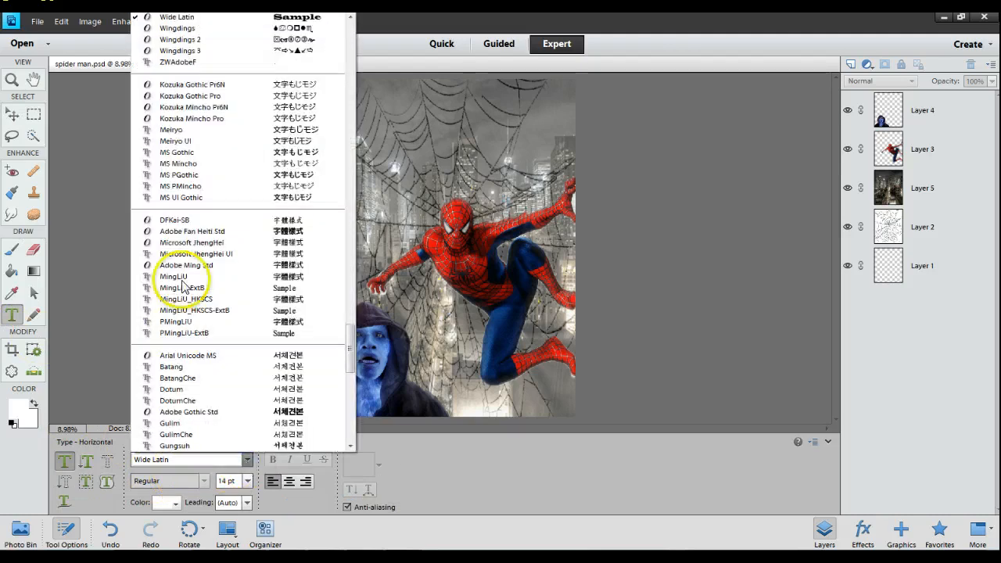
click(184, 175)
click(314, 100)
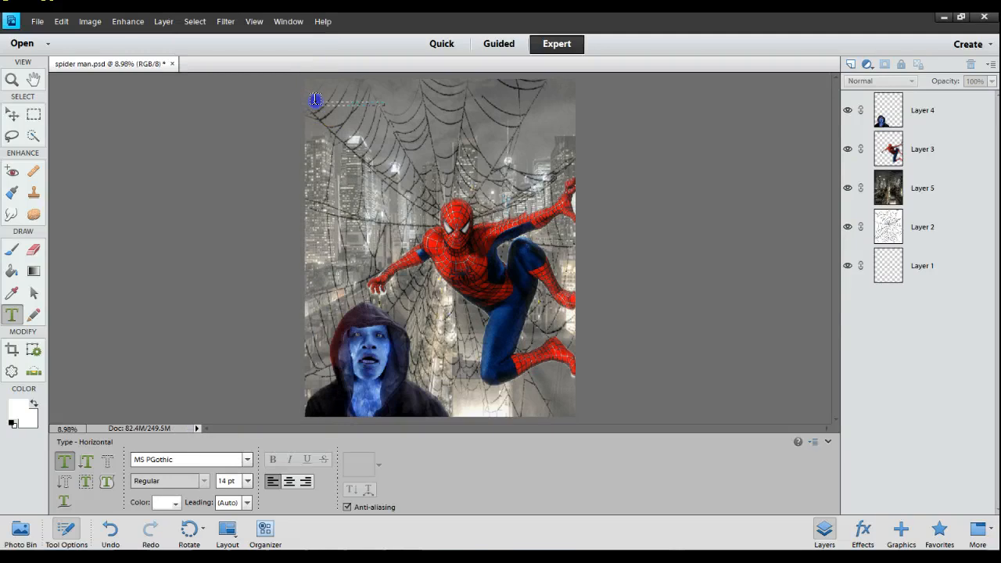
drag(315, 100, 545, 138)
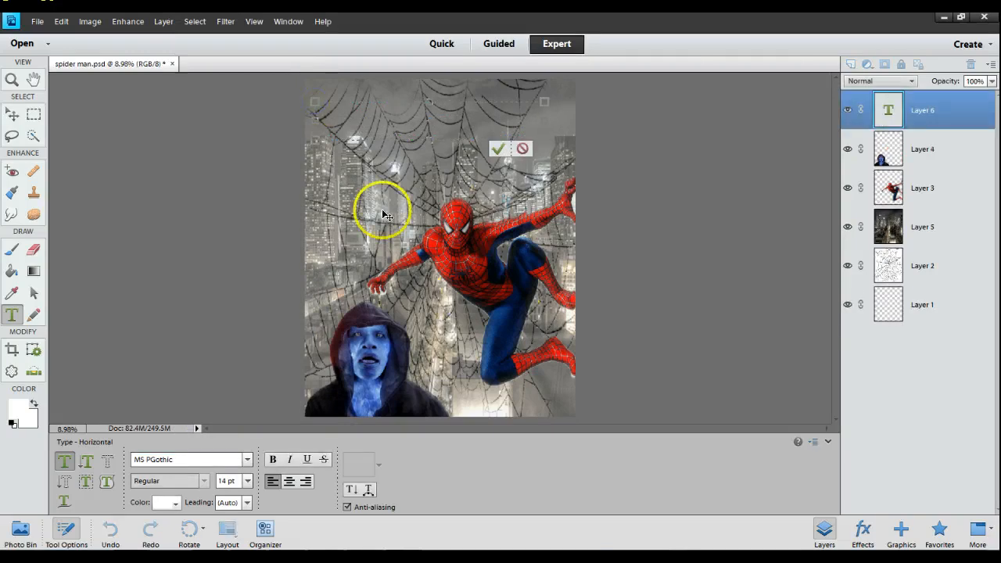
click(175, 504)
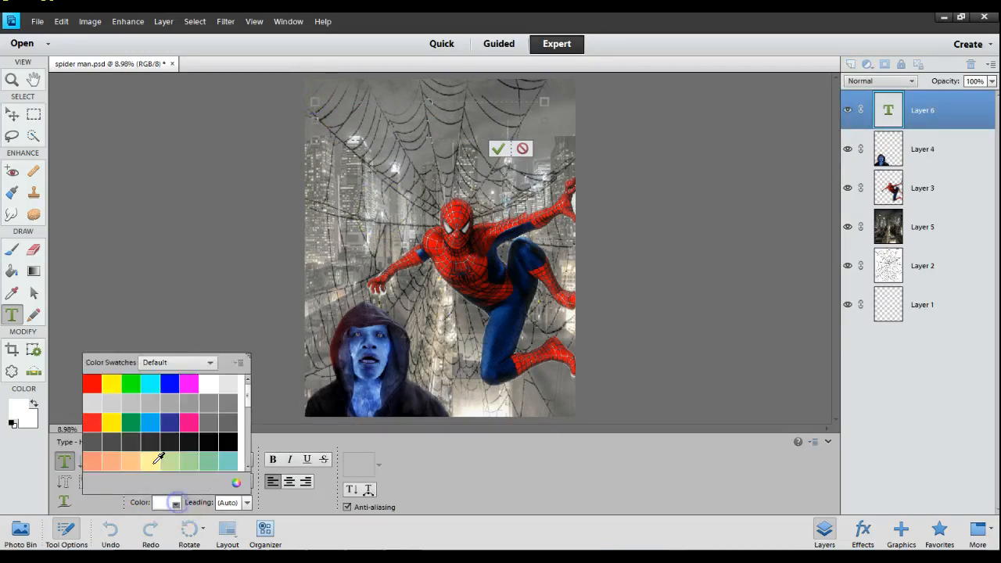
click(96, 384)
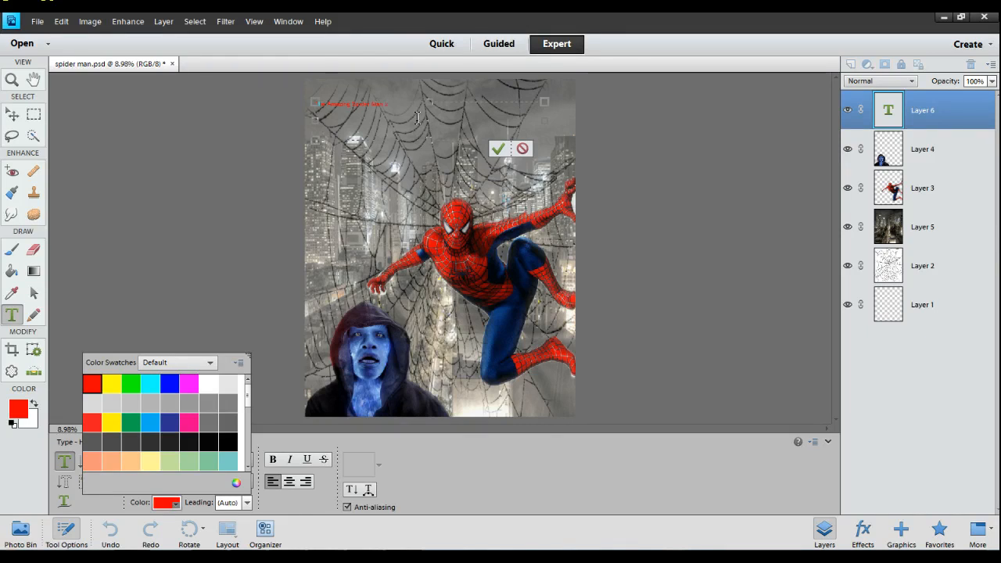
Set the title text's leading to 60 pt and commit the text
click(392, 103)
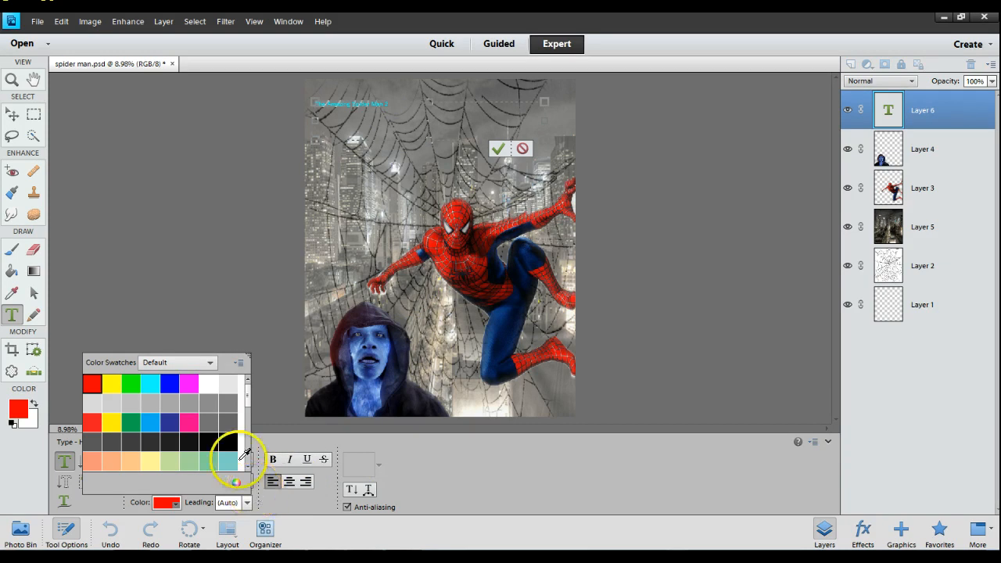
click(238, 363)
click(263, 342)
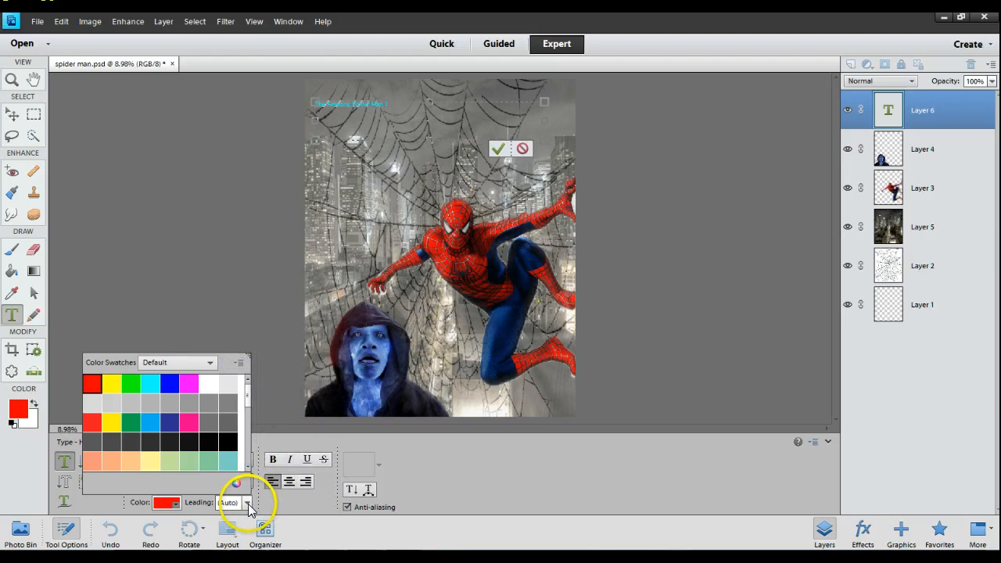
click(247, 505)
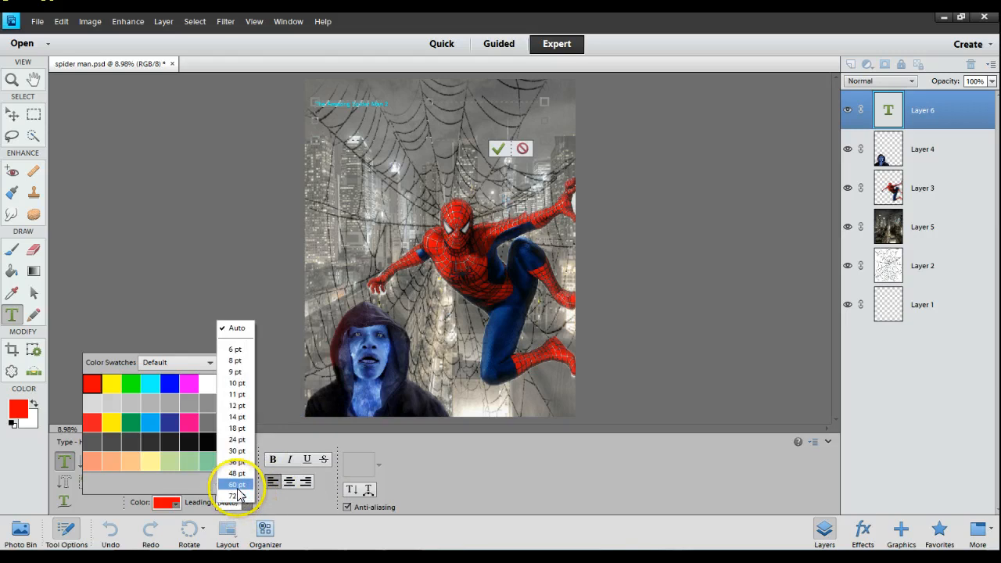
click(238, 487)
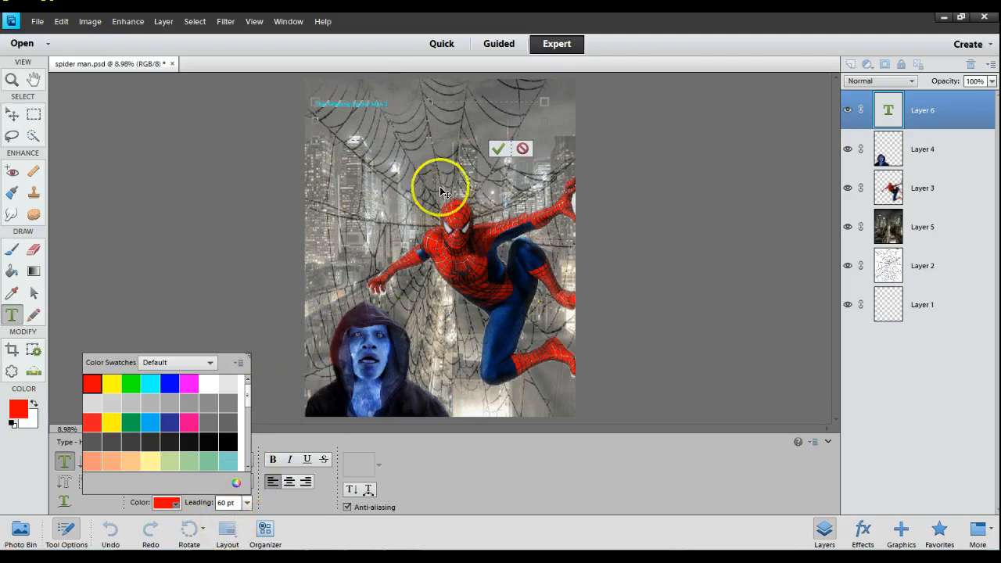
click(499, 149)
Shift the cityscape on Layer 5 slightly downward and make the title text layer active again
key(v)
click(380, 101)
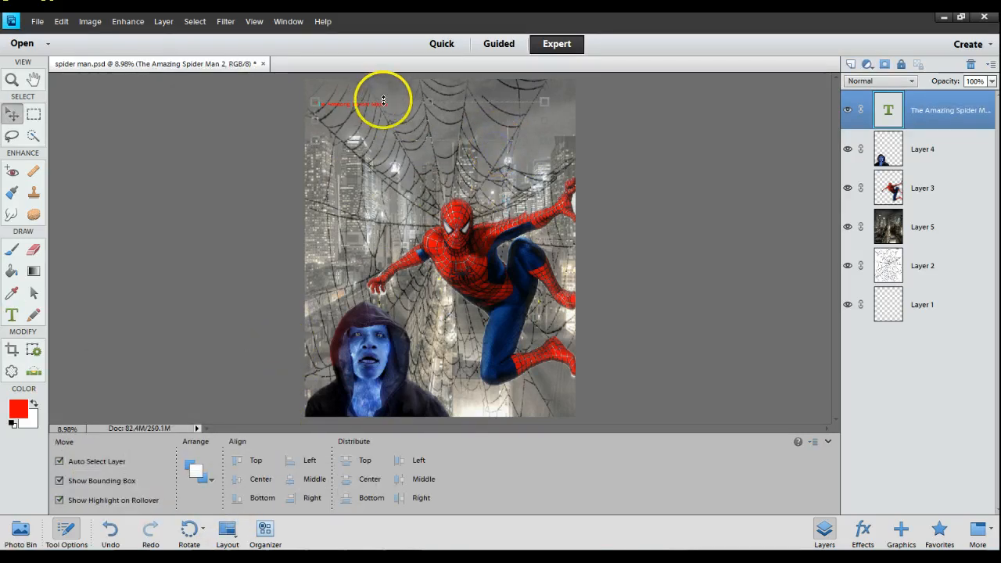
click(391, 108)
click(387, 104)
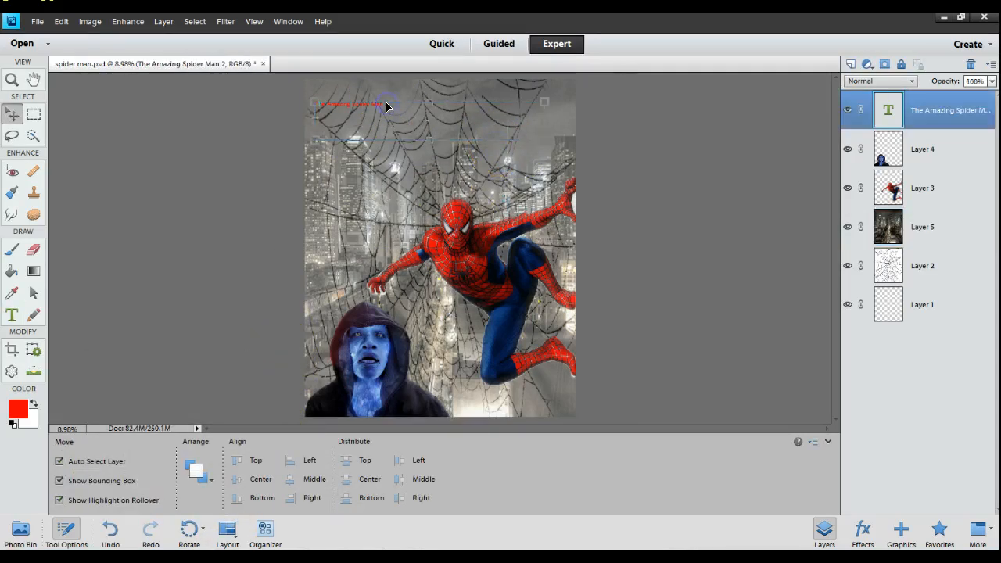
mouse_move(387, 104)
mouse_down()
mouse_move(375, 103)
mouse_move(390, 109)
mouse_up()
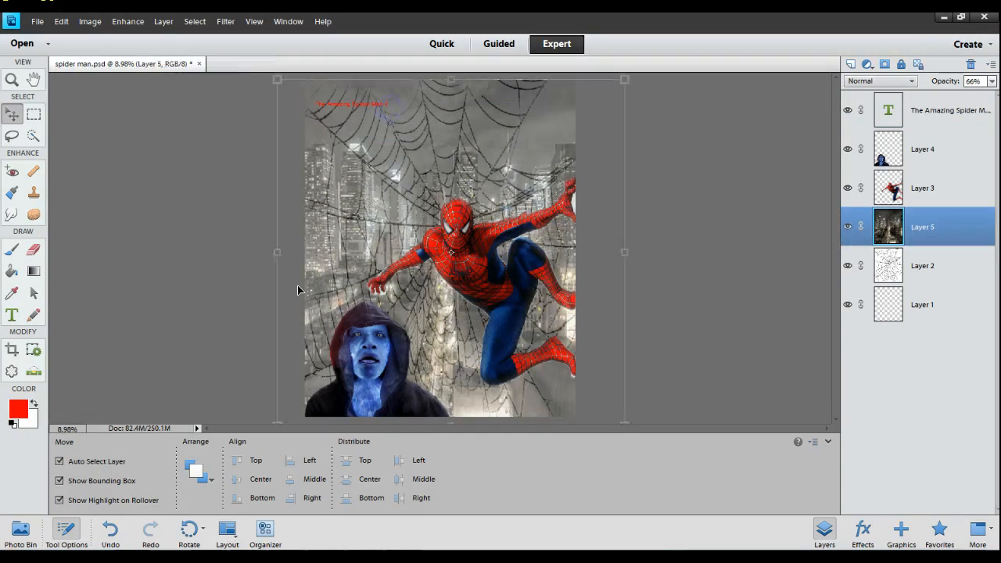
key(ctrl+z)
click(34, 80)
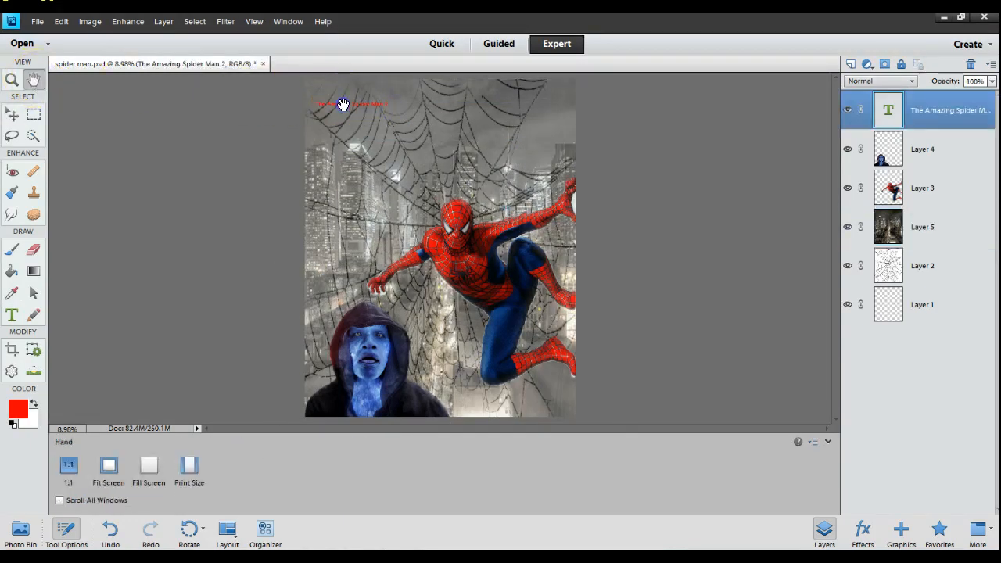
Scale the title proportionally to 350.73%, place it across the poster's upper edge and apply the transformation
click(12, 114)
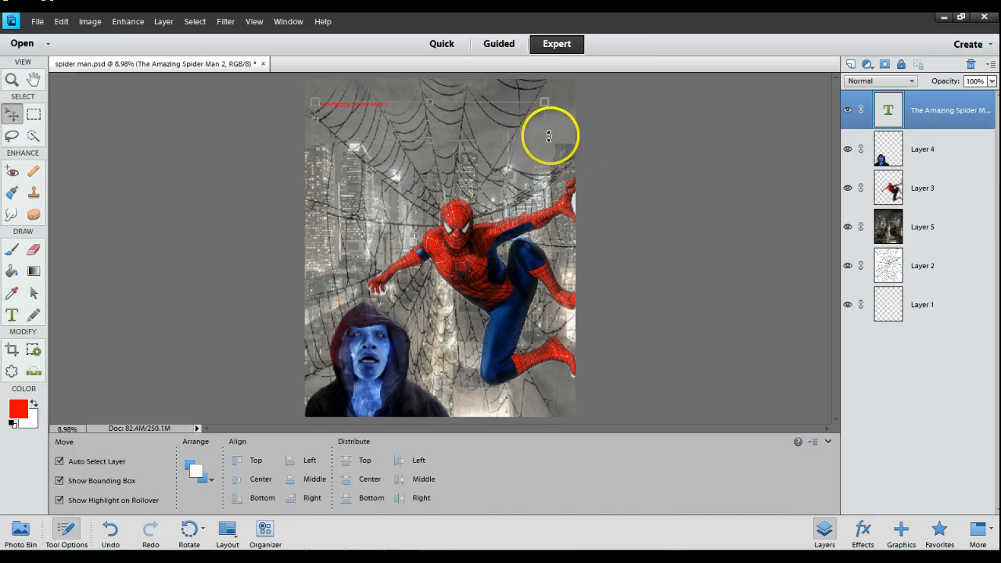
drag(544, 139, 895, 200)
drag(607, 205, 609, 212)
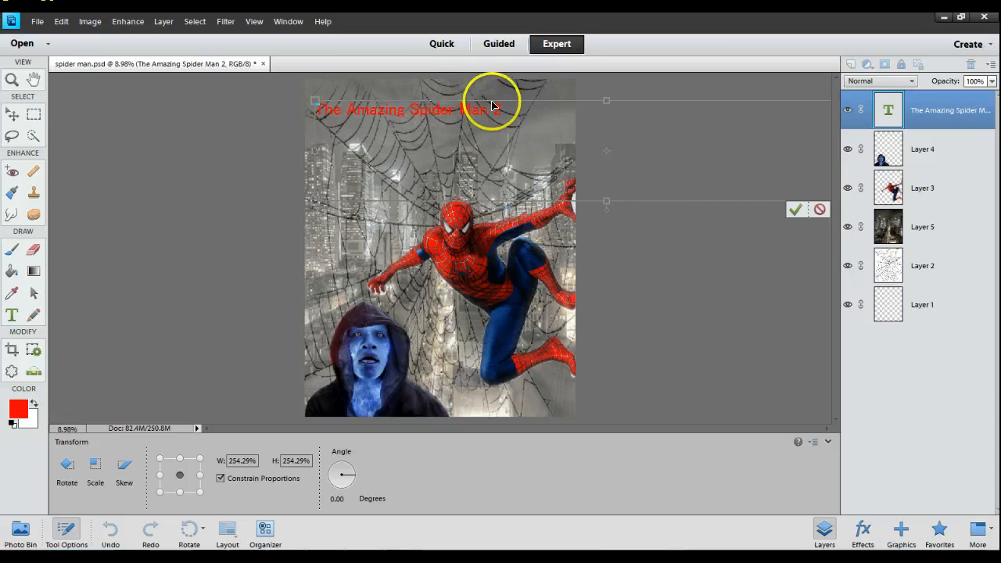
drag(504, 112, 524, 105)
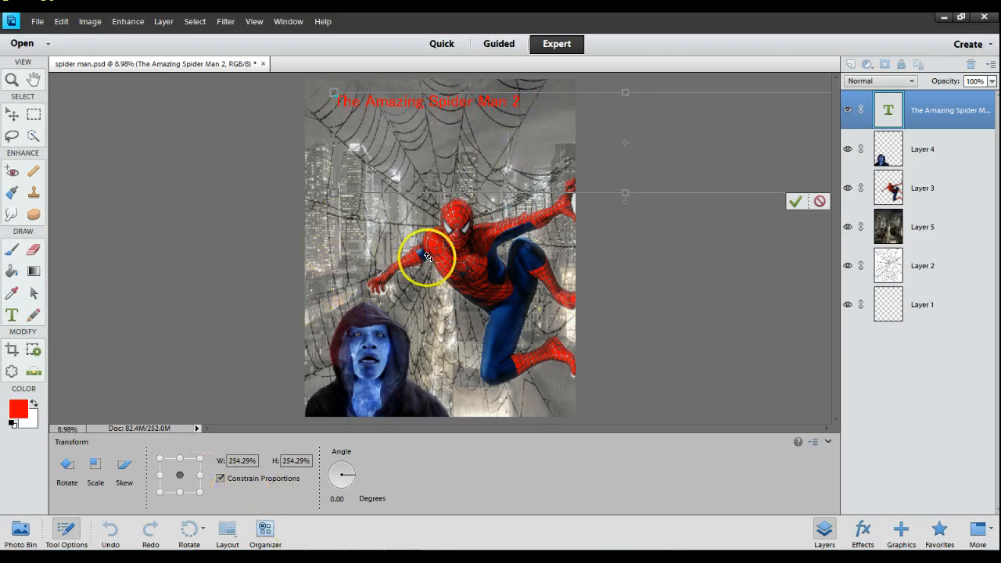
drag(335, 192, 129, 329)
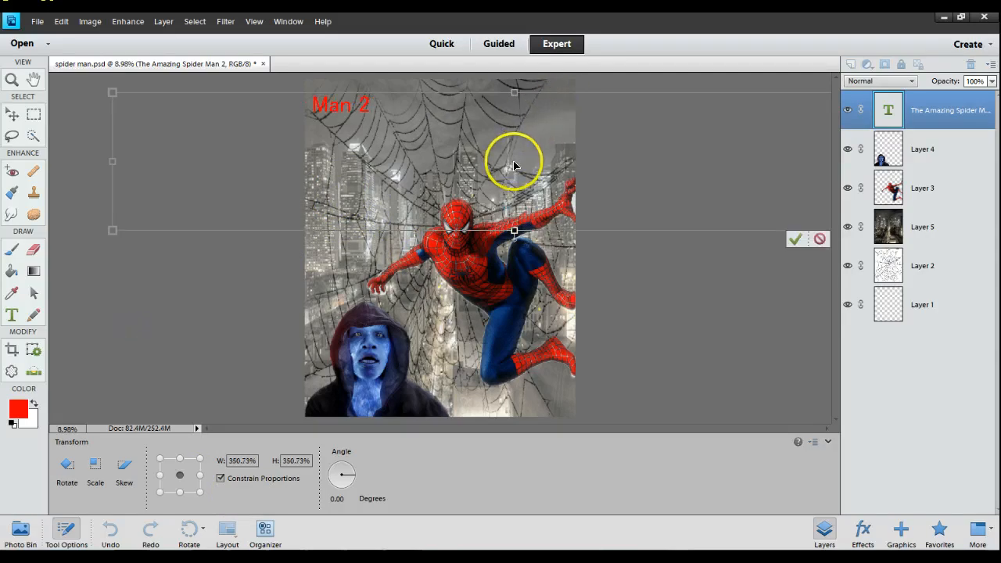
drag(512, 161, 714, 163)
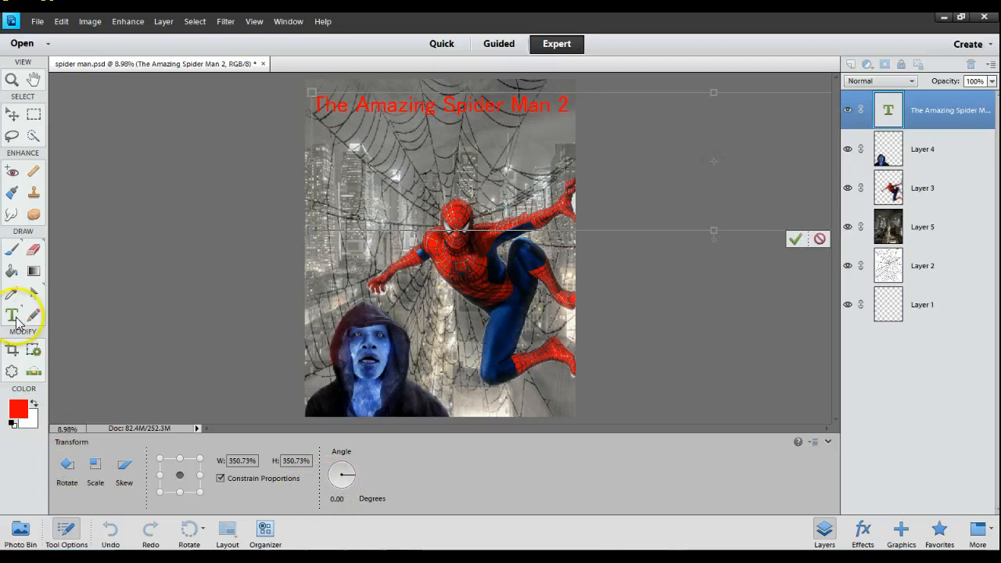
click(15, 319)
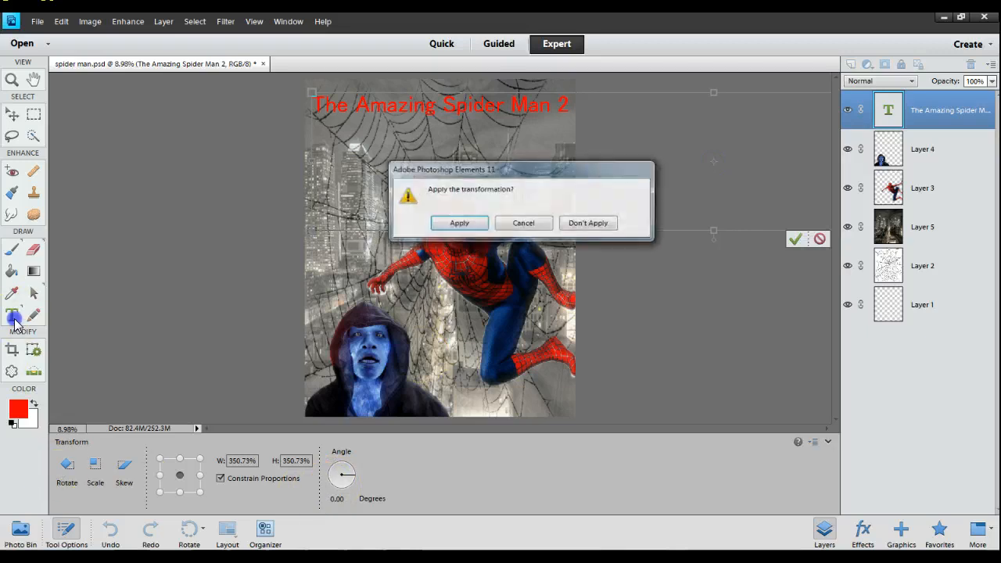
click(460, 224)
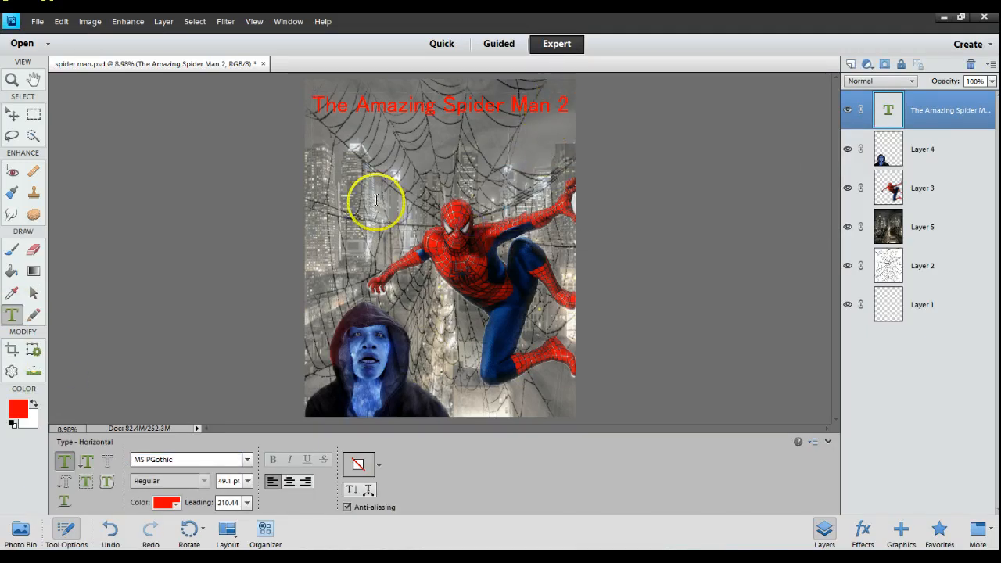
Apply the framed style in the middle of the third row of the Bevels set to the title
click(376, 468)
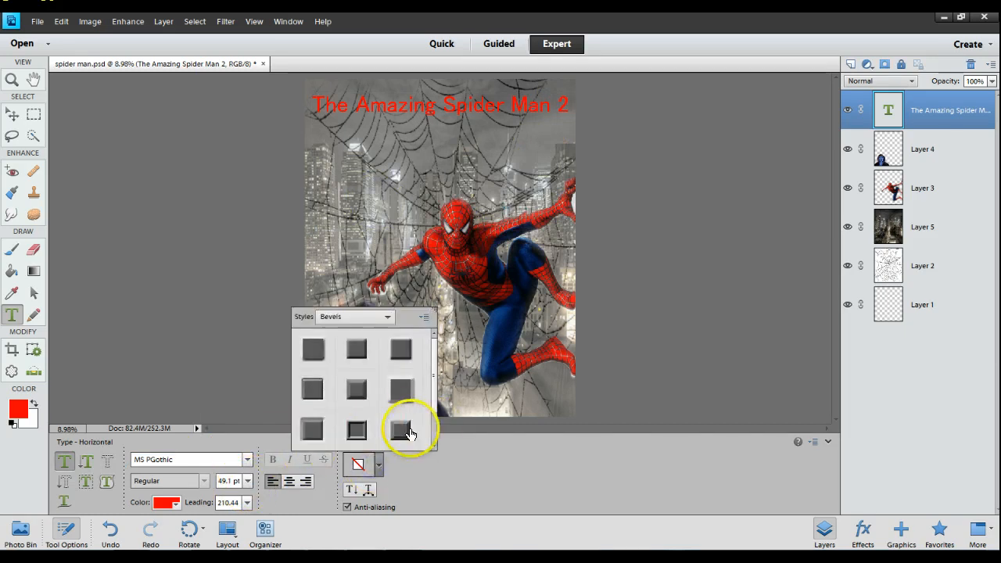
click(357, 430)
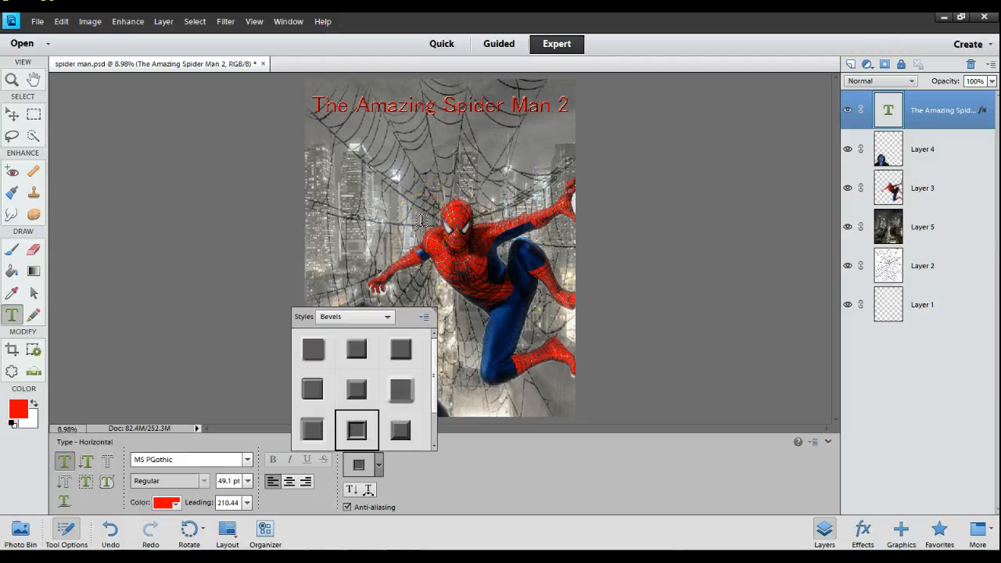
Choose JPEG as the format for saving a copy of the poster, and leave the save dialog without saving
click(524, 522)
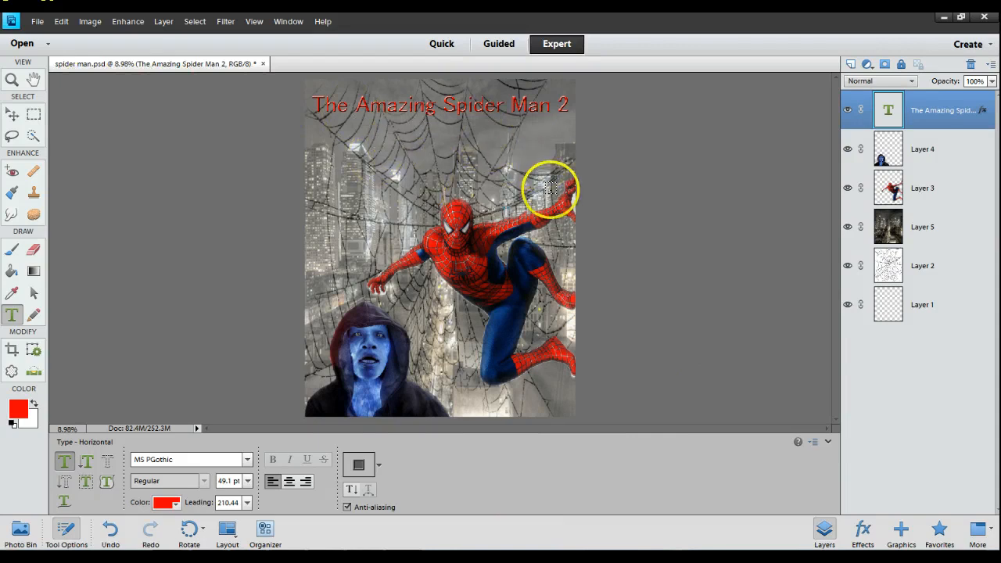
click(37, 24)
click(48, 140)
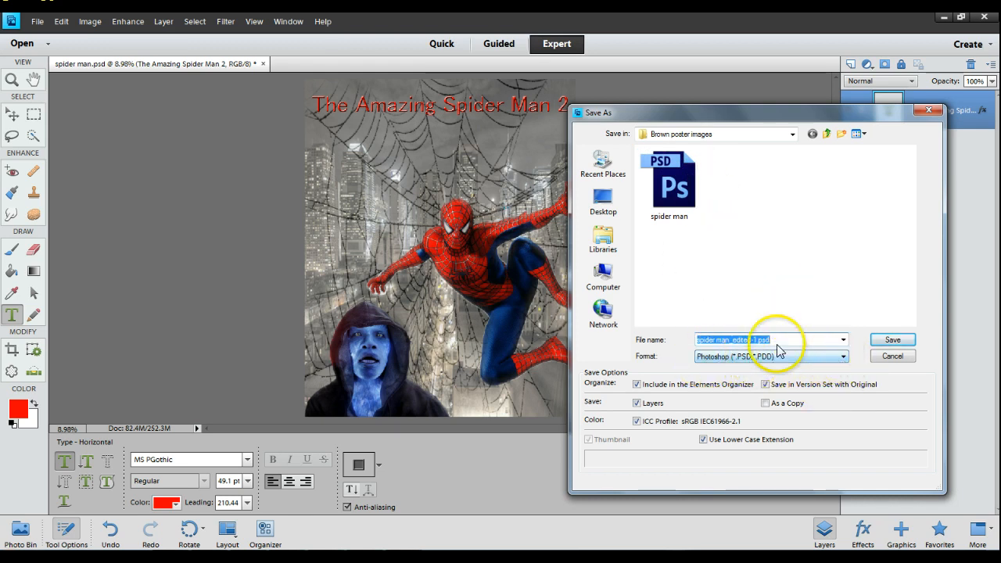
click(845, 358)
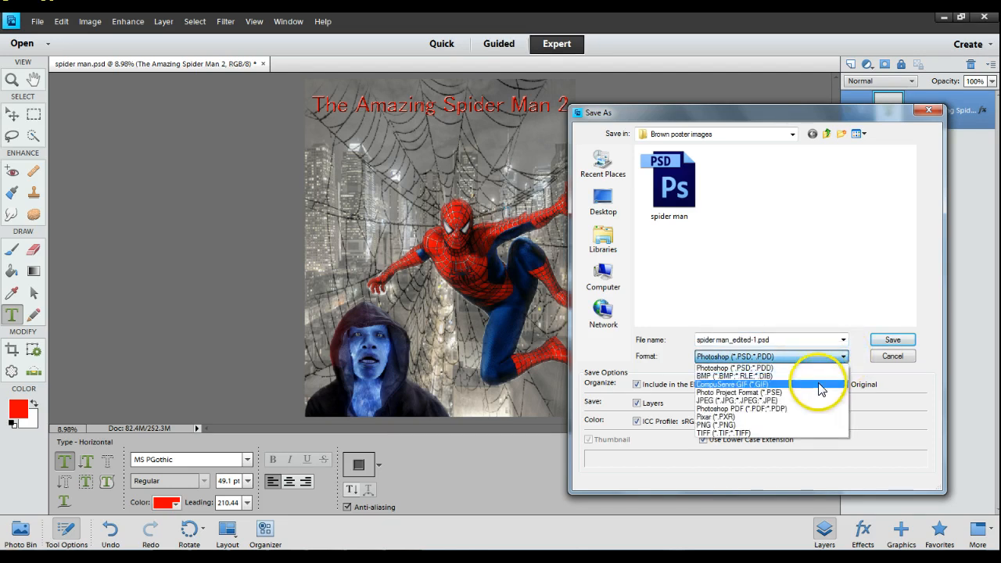
click(814, 401)
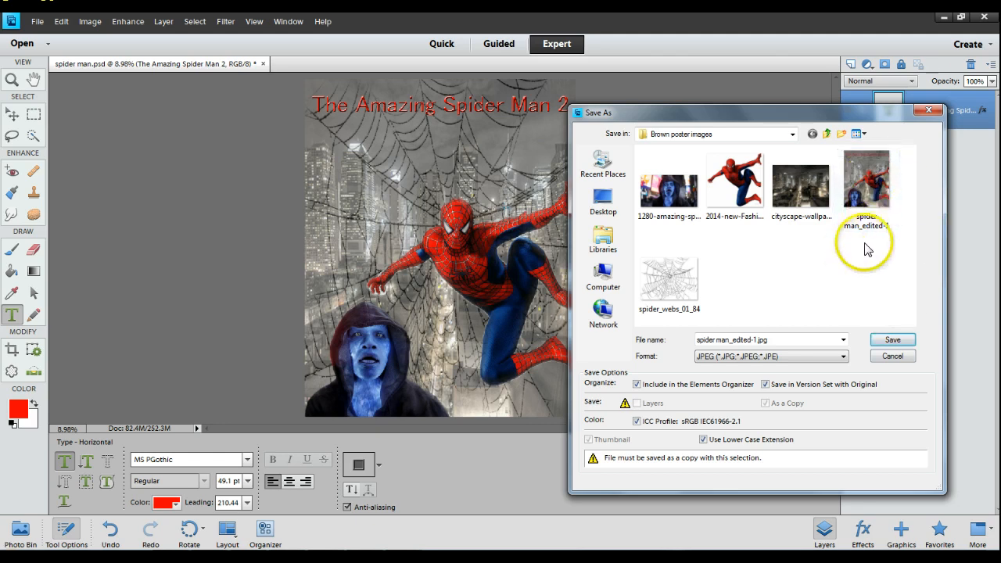
click(929, 112)
Switch to the desktop, open the poster images folder and place a Google Drive window beside it
click(939, 17)
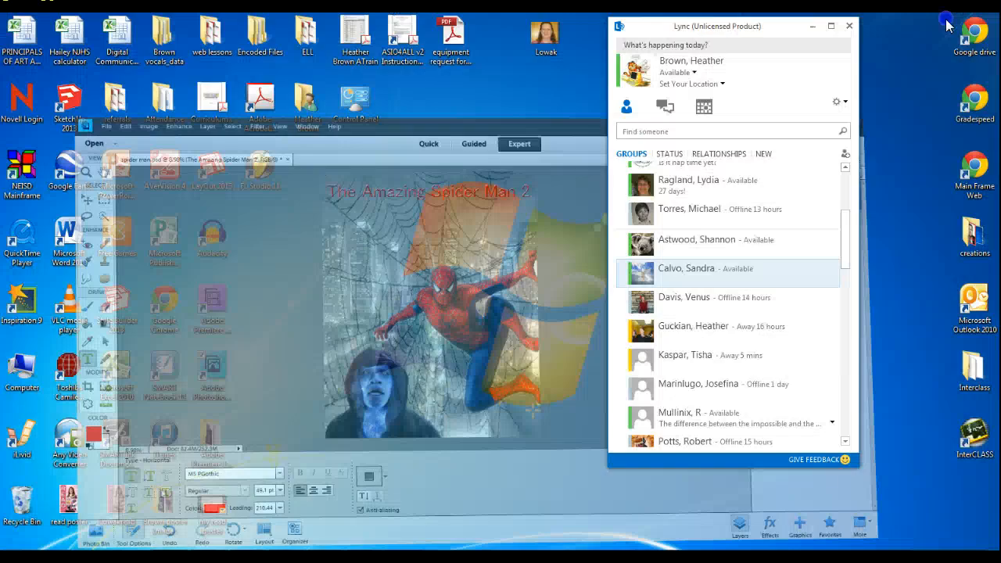
double_click(174, 521)
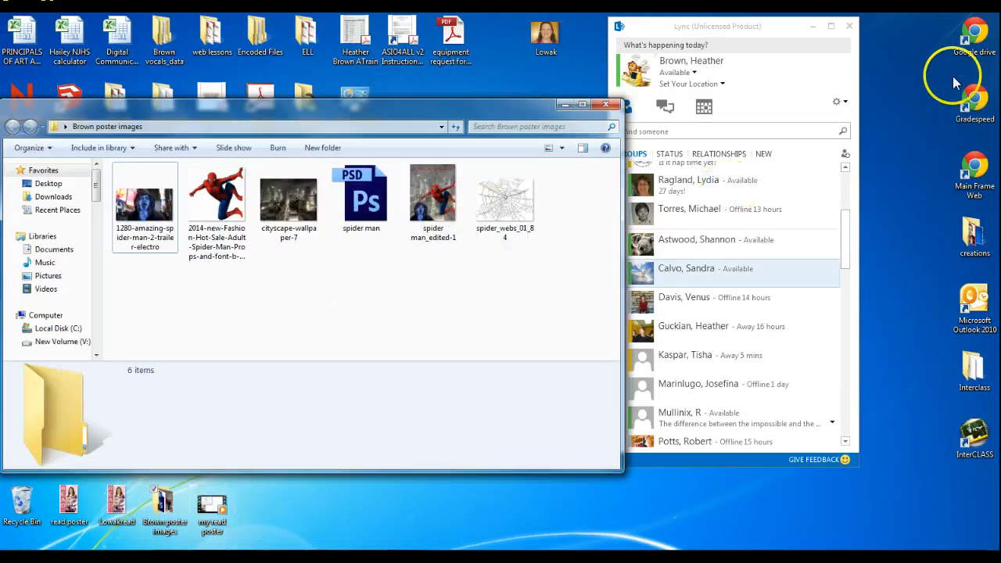
click(975, 50)
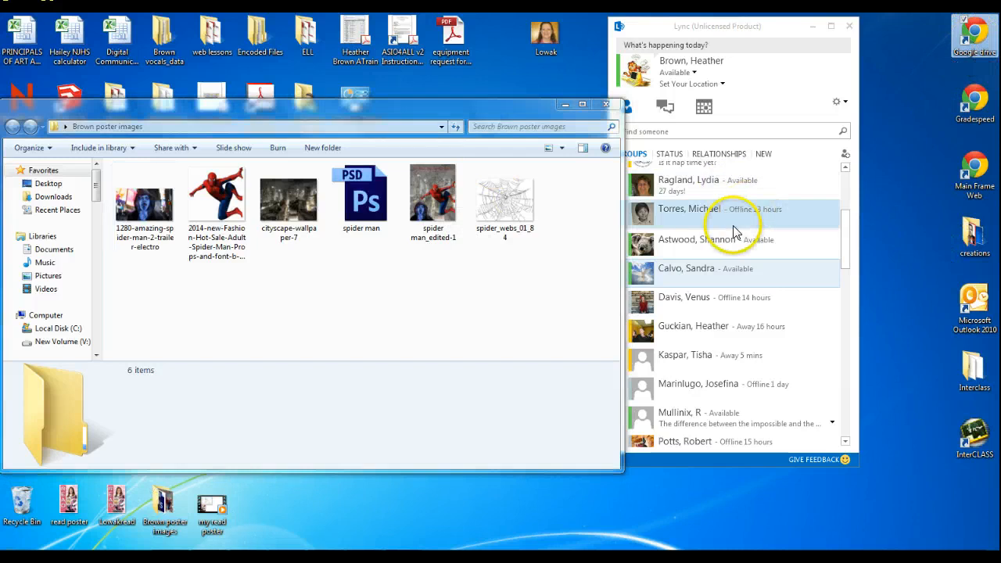
double_click(967, 52)
drag(518, 61, 735, 78)
Upload the spider man_edited-1 JPEG from the poster images folder to My Drive in Google Drive
click(447, 209)
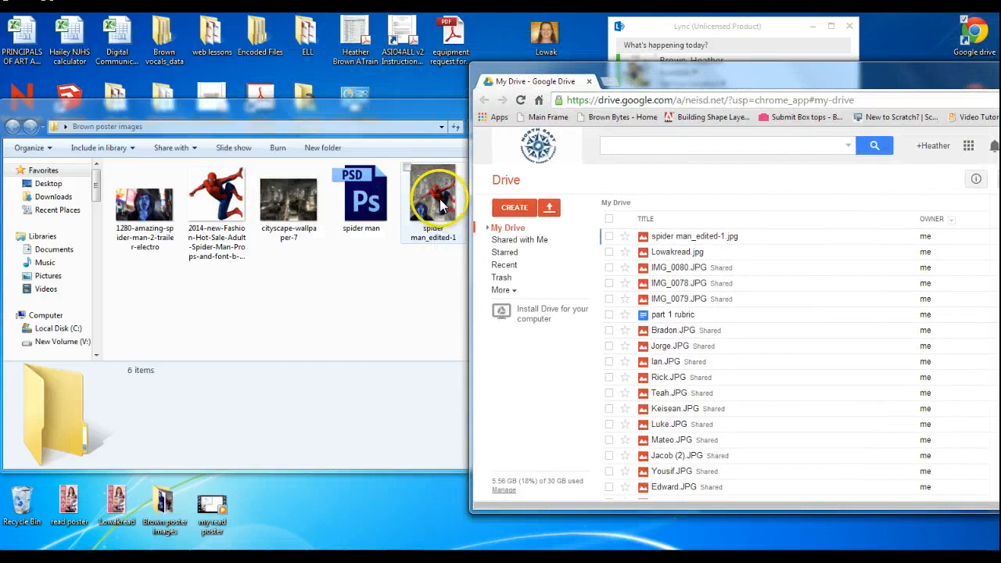
drag(442, 205, 799, 312)
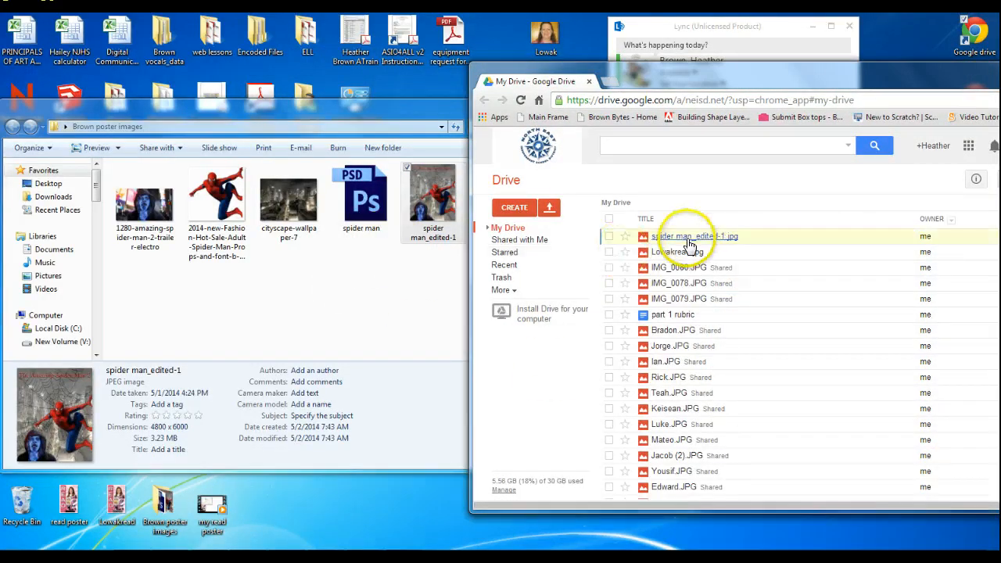